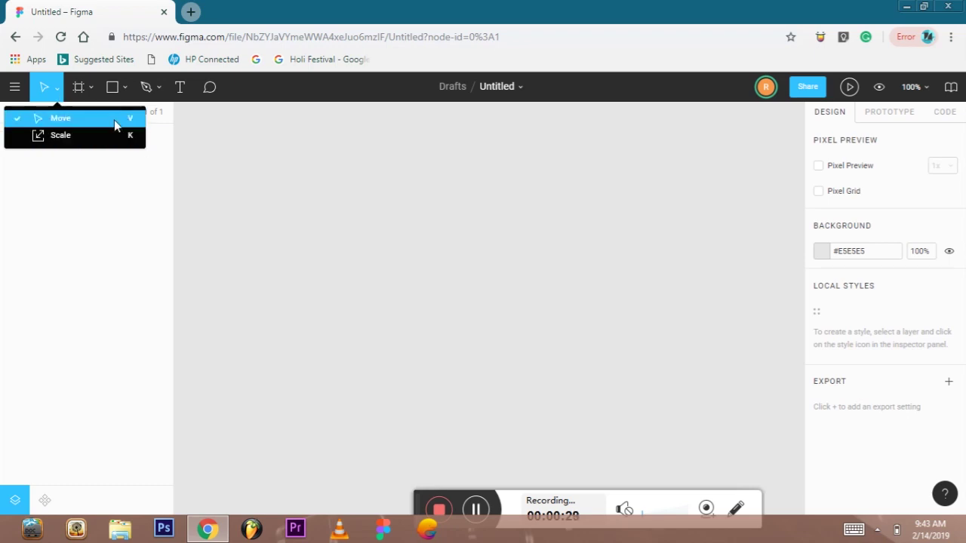
{"action": "left_click", "coordinate": [90, 96]}
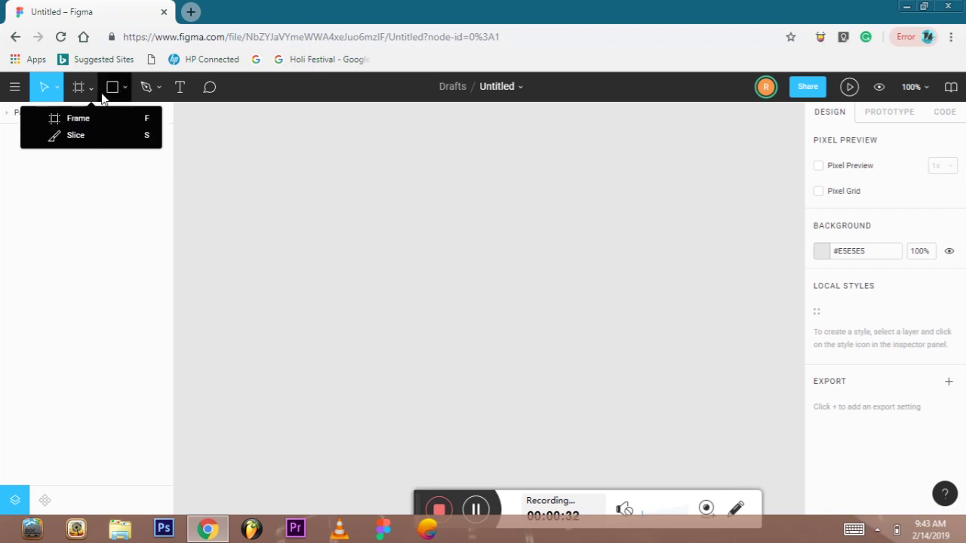
{"action": "left_click", "coordinate": [122, 90]}
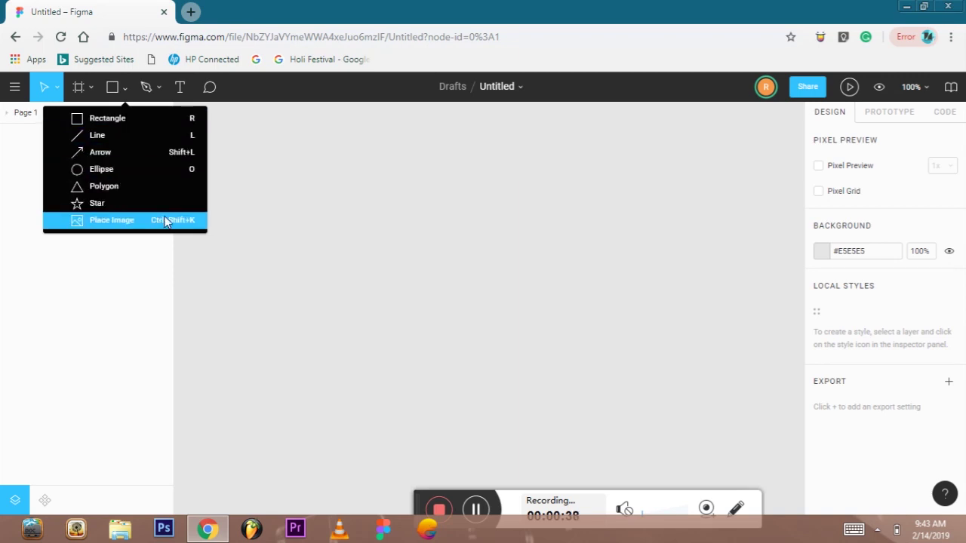
{"action": "left_click", "coordinate": [152, 92]}
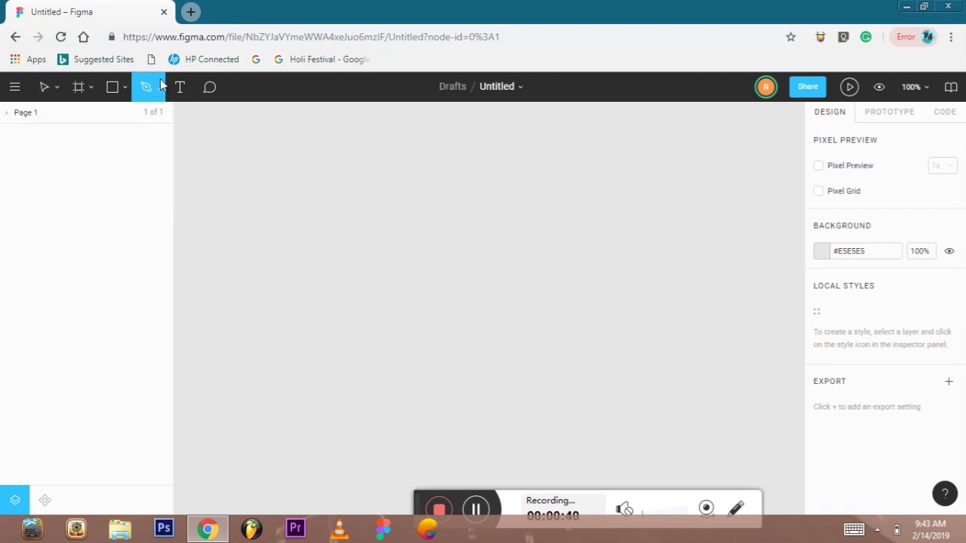
{"action": "left_click", "coordinate": [159, 86]}
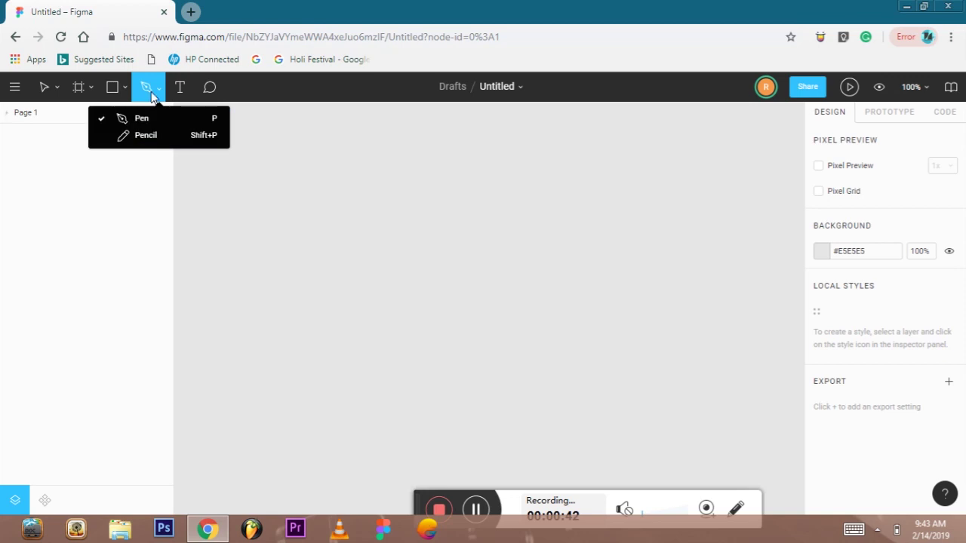
{"action": "left_click", "coordinate": [182, 88]}
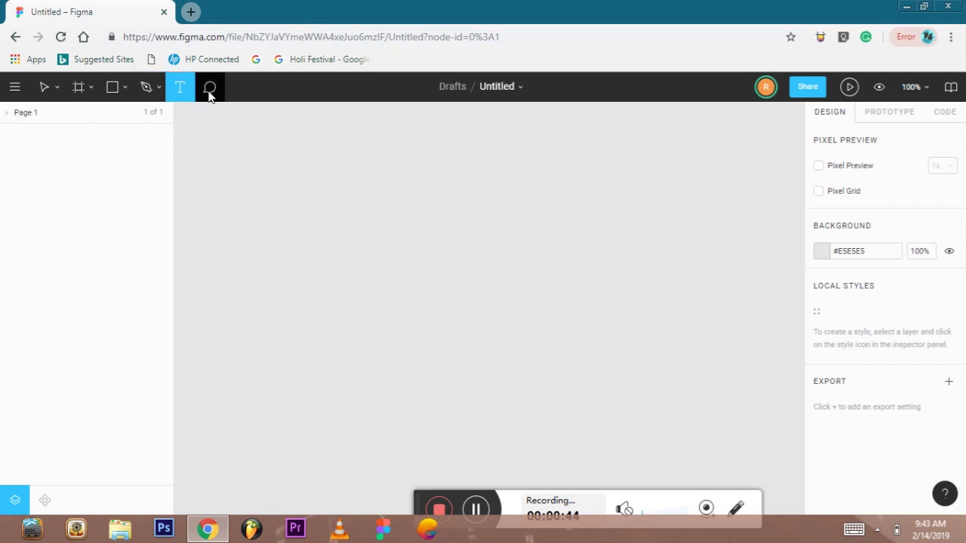
{"action": "left_click", "coordinate": [209, 91]}
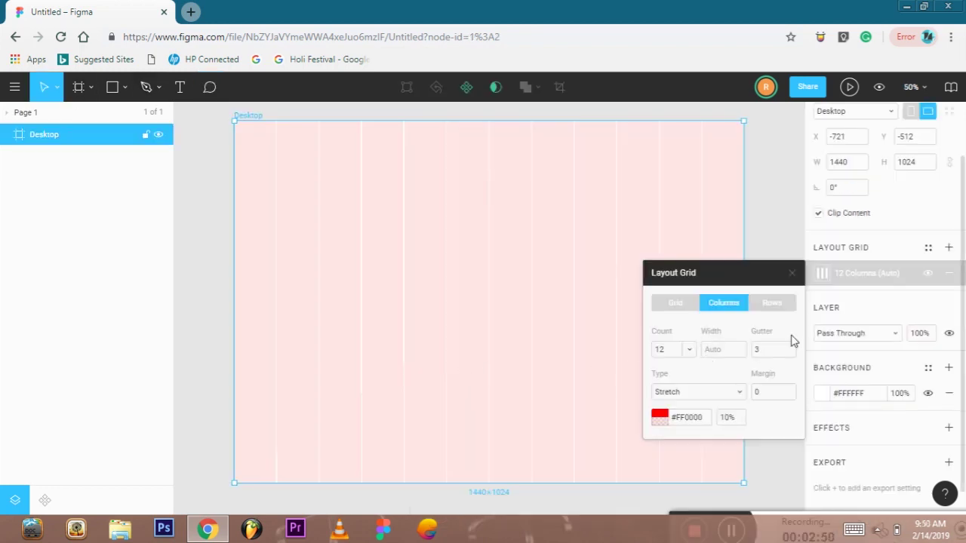
- Change the Desktop frame's column layout grid color to gray #757575 at 14% opacity
{"action": "left_click", "coordinate": [793, 273]}
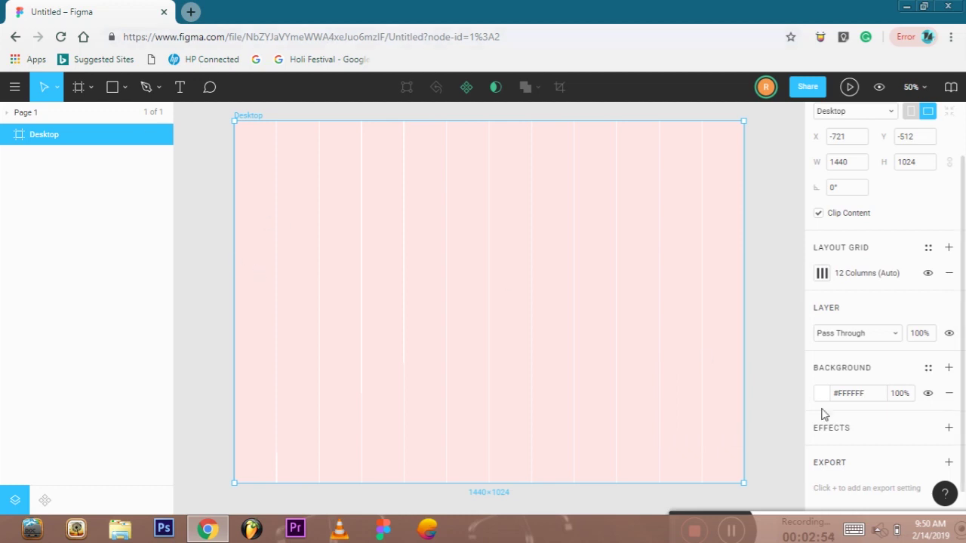
{"action": "left_click", "coordinate": [851, 273]}
{"action": "left_click", "coordinate": [822, 273]}
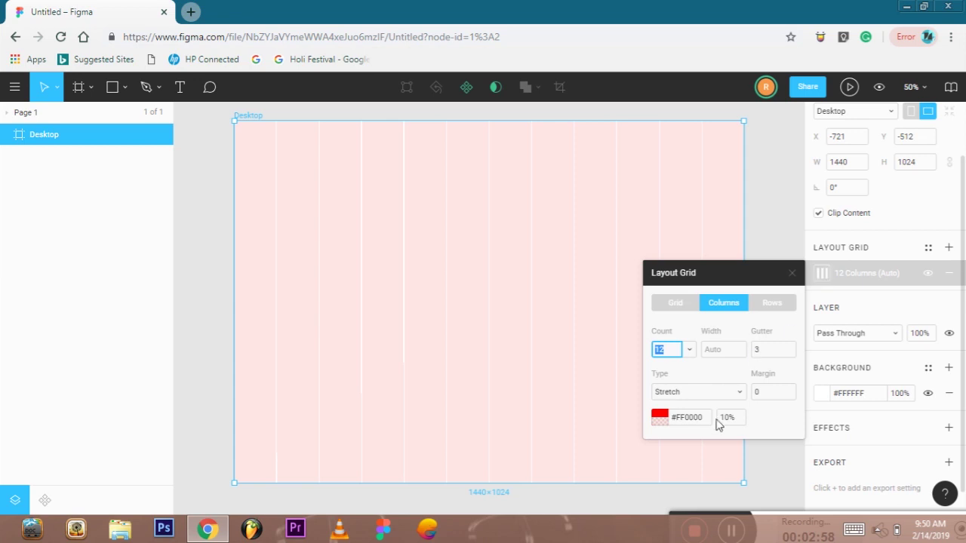
{"action": "left_click", "coordinate": [660, 419]}
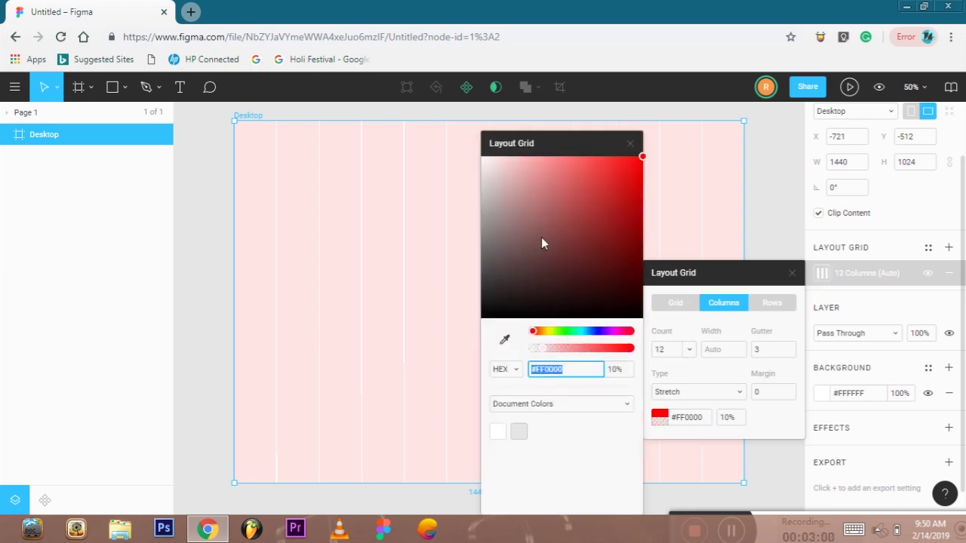
{"action": "left_click_drag", "start_coordinate": [538, 352], "coordinate": [520, 351]}
{"action": "left_click_drag", "start_coordinate": [486, 256], "coordinate": [444, 255]}
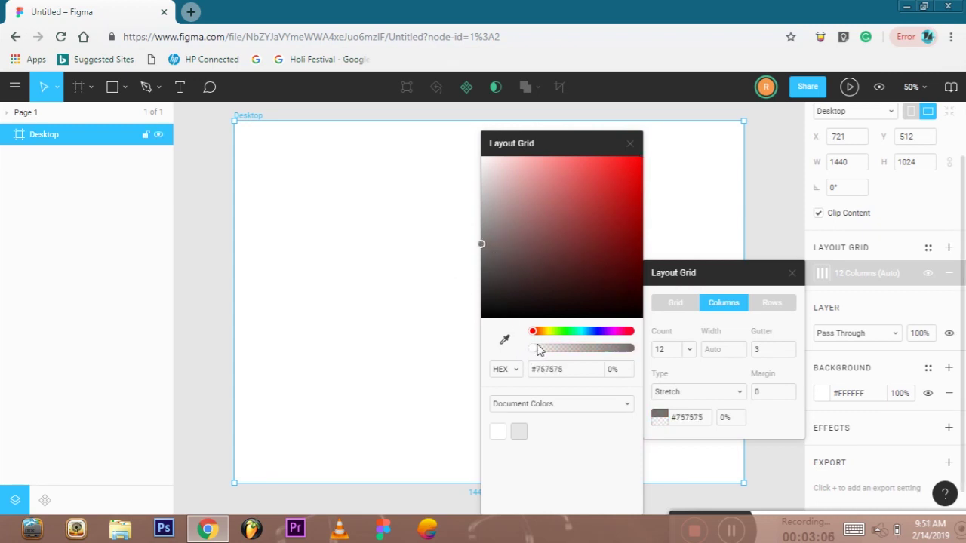
{"action": "left_click_drag", "start_coordinate": [538, 350], "coordinate": [548, 352]}
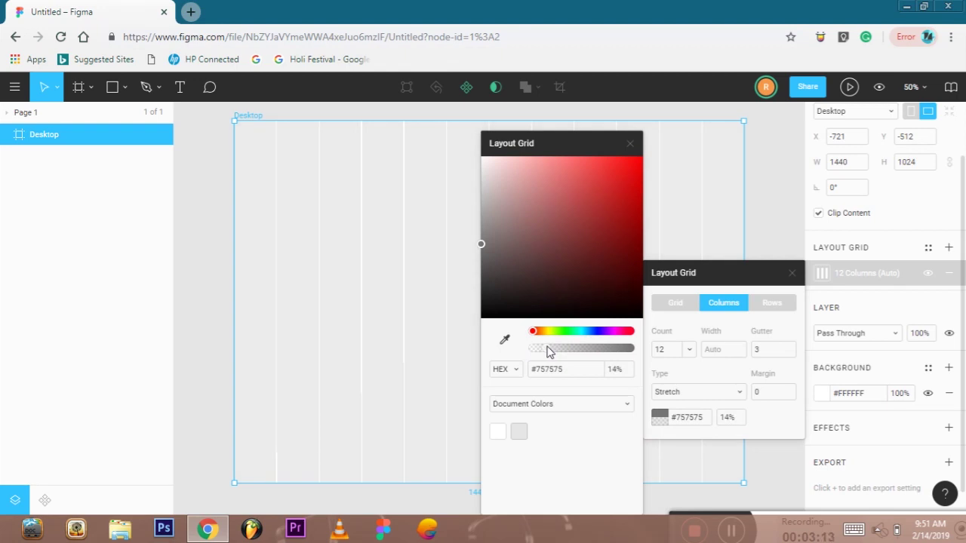
{"action": "left_click", "coordinate": [760, 155]}
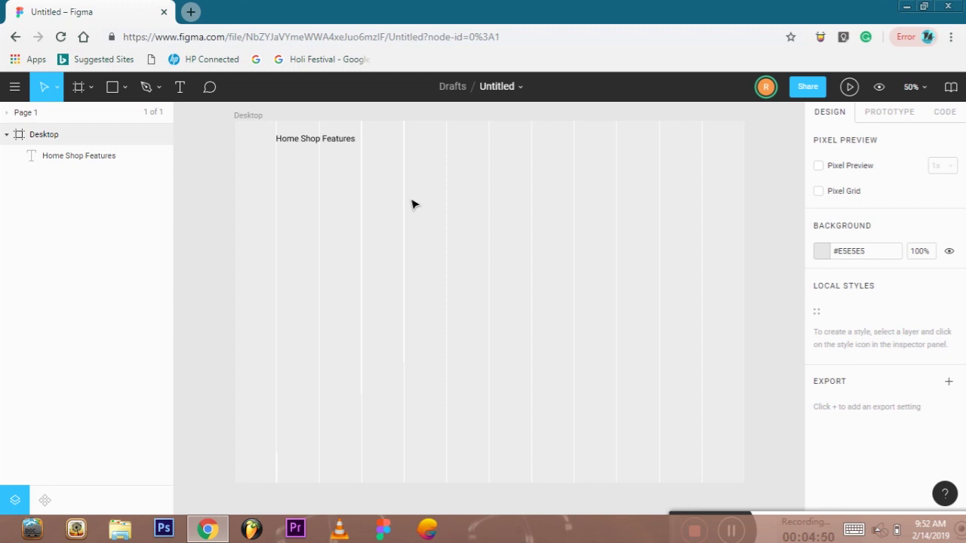
- Edit the navigation text to widen the gaps between Home, Shop and Features
{"action": "left_click", "coordinate": [296, 139]}
{"action": "left_click", "coordinate": [300, 138]}
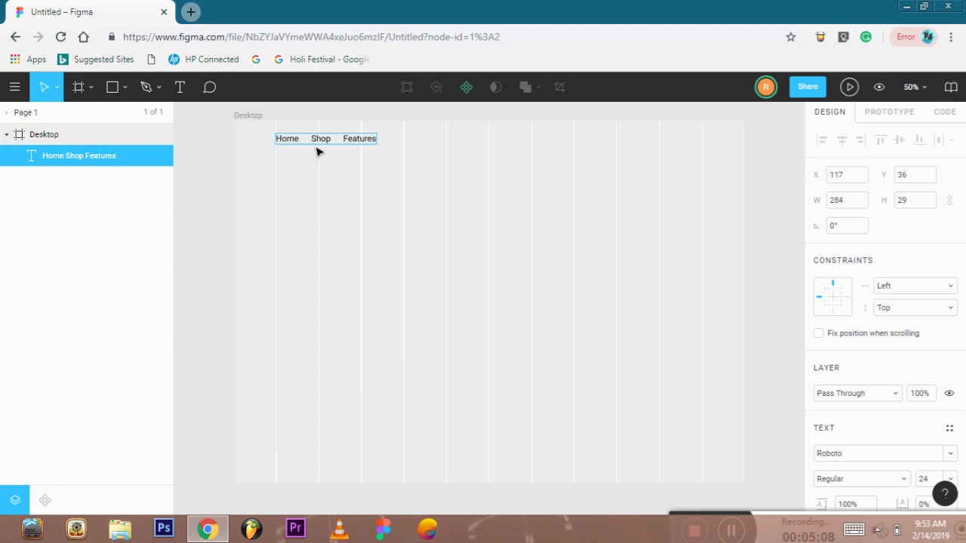
- Draw a 100-high rectangle along the Desktop frame's top edge and stretch it to the full 1440 width
{"action": "key", "text": "r"}
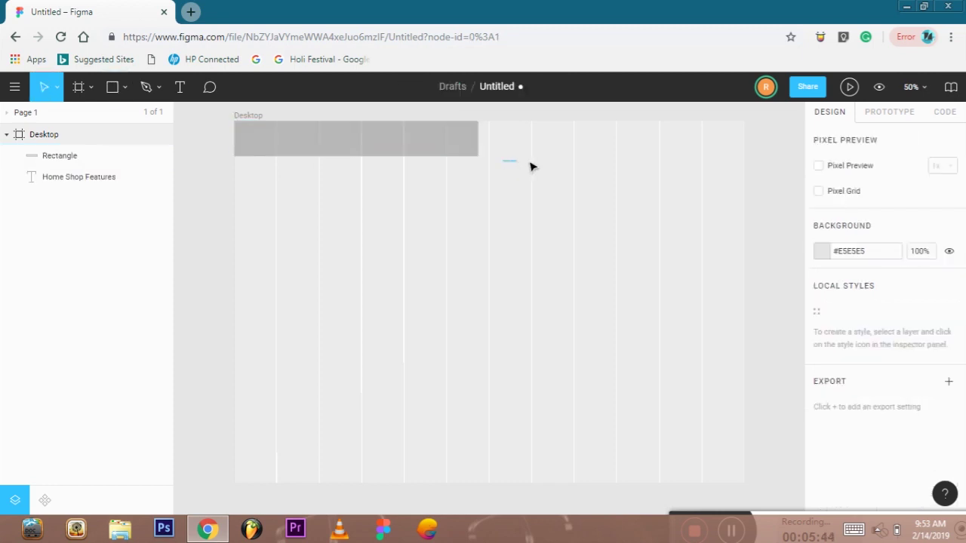
{"action": "left_click", "coordinate": [475, 143]}
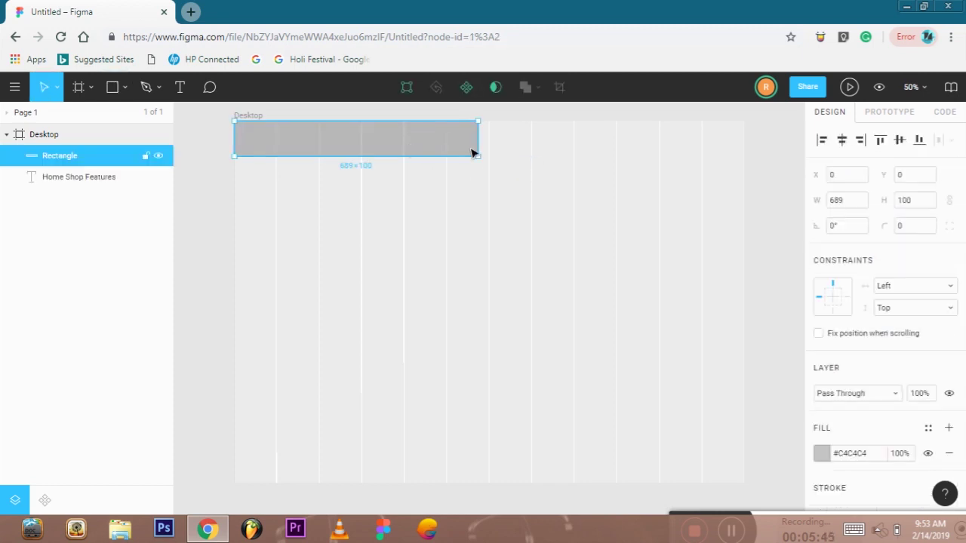
{"action": "left_click_drag", "start_coordinate": [479, 138], "coordinate": [746, 123]}
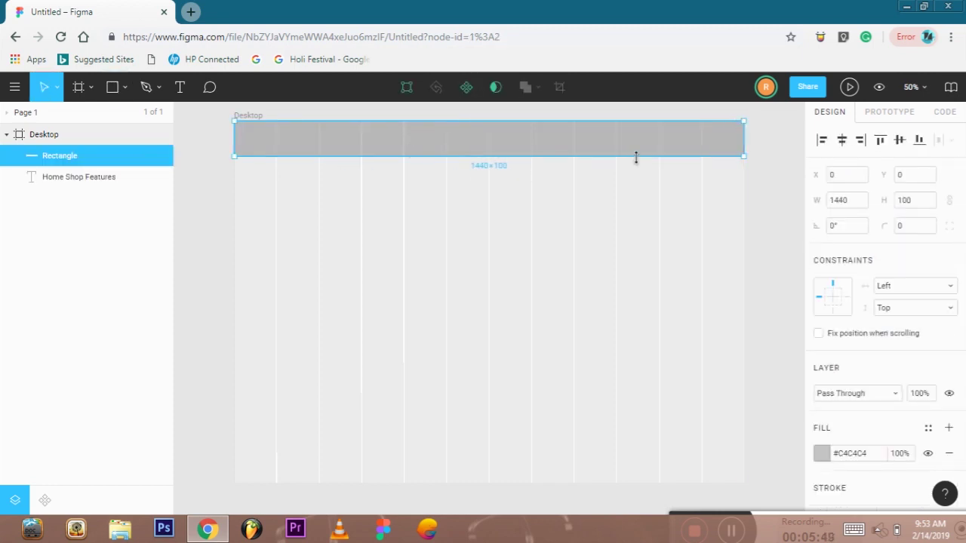
- Try heights of 50 and 75 for the header rectangle
{"action": "left_click", "coordinate": [912, 202]}
{"action": "type", "text": "50"}
{"action": "key", "text": "Return"}
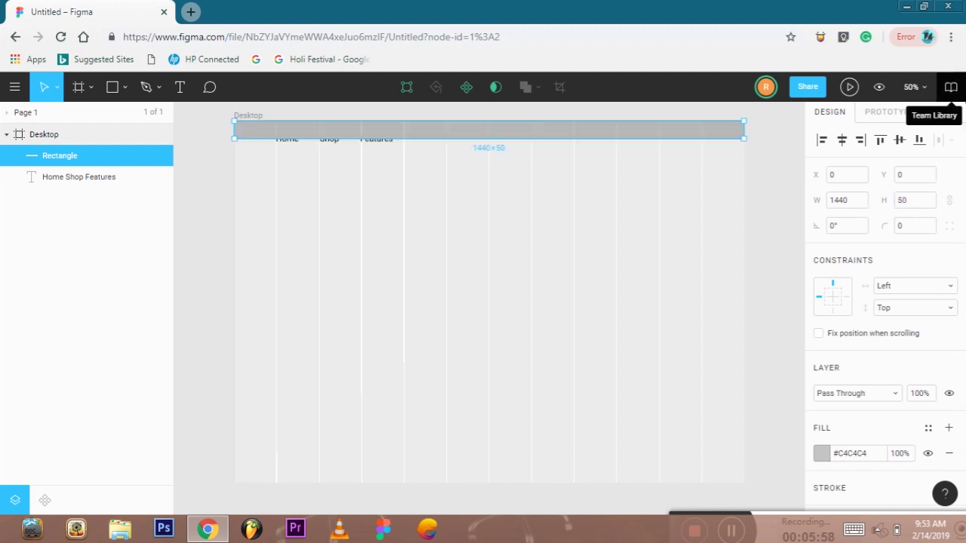
{"action": "type", "text": "75"}
{"action": "key", "text": "Return"}
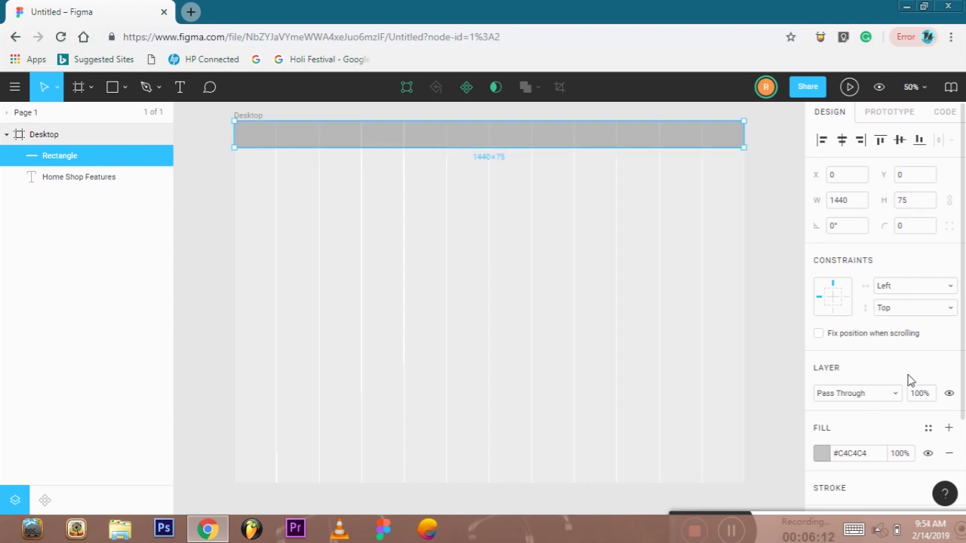
- Set the header rectangle's height to 80
{"action": "scroll", "coordinate": [906, 302], "scroll_direction": "down", "scroll_amount": 3}
{"action": "scroll", "coordinate": [902, 274], "scroll_direction": "up", "scroll_amount": 3}
{"action": "left_click", "coordinate": [907, 206]}
{"action": "type", "text": "80"}
{"action": "key", "text": "Return"}
- Bring the Home Shop Features text layer above the rectangle and center it vertically in the header at Y 26
{"action": "left_click", "coordinate": [68, 178]}
{"action": "left_click", "coordinate": [52, 162]}
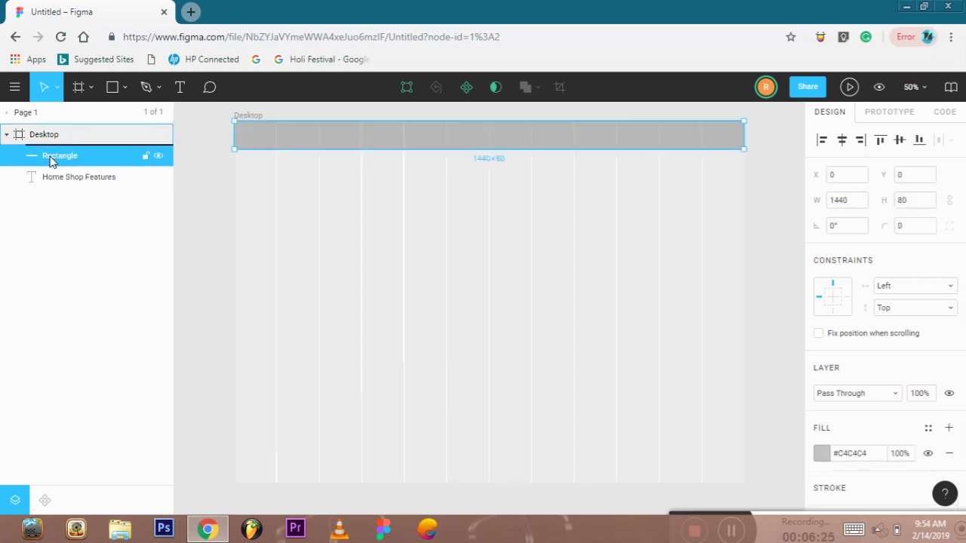
{"action": "left_click_drag", "start_coordinate": [68, 176], "coordinate": [103, 151]}
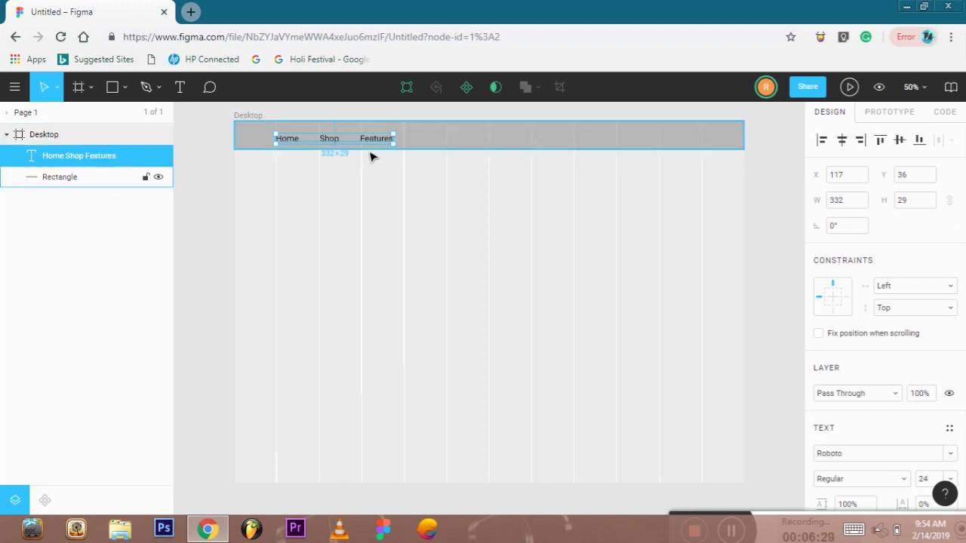
{"action": "left_click_drag", "start_coordinate": [302, 140], "coordinate": [304, 141]}
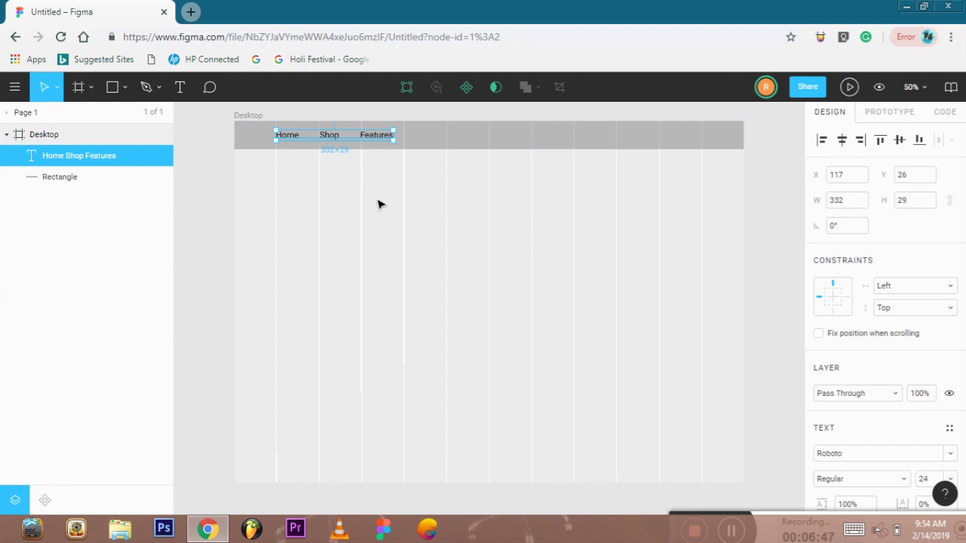
- Try the Roboto Slab and Rosario fonts on the navigation text
{"action": "scroll", "coordinate": [895, 317], "scroll_direction": "down", "scroll_amount": 2}
{"action": "left_click", "coordinate": [897, 317]}
{"action": "left_click", "coordinate": [913, 327]}
{"action": "left_click", "coordinate": [932, 314]}
{"action": "left_click", "coordinate": [944, 316]}
{"action": "left_click", "coordinate": [889, 345]}
{"action": "scroll", "coordinate": [959, 310], "scroll_direction": "down", "scroll_amount": 1}
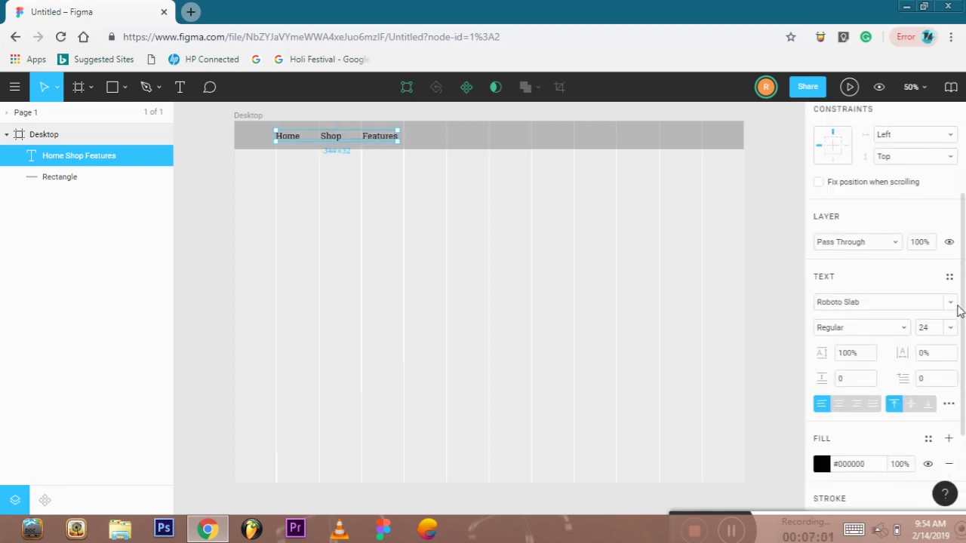
{"action": "left_click", "coordinate": [952, 303]}
{"action": "left_click", "coordinate": [876, 394]}
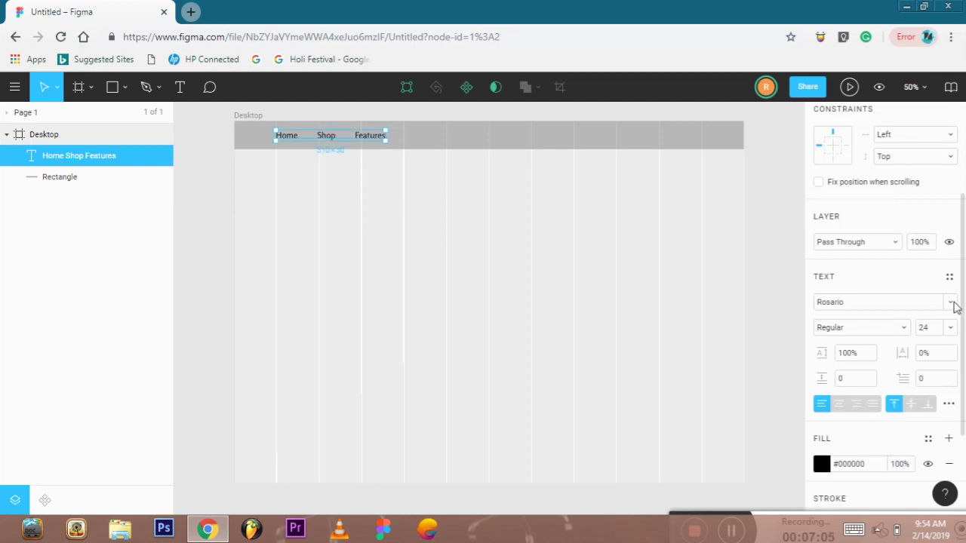
{"action": "left_click", "coordinate": [953, 303]}
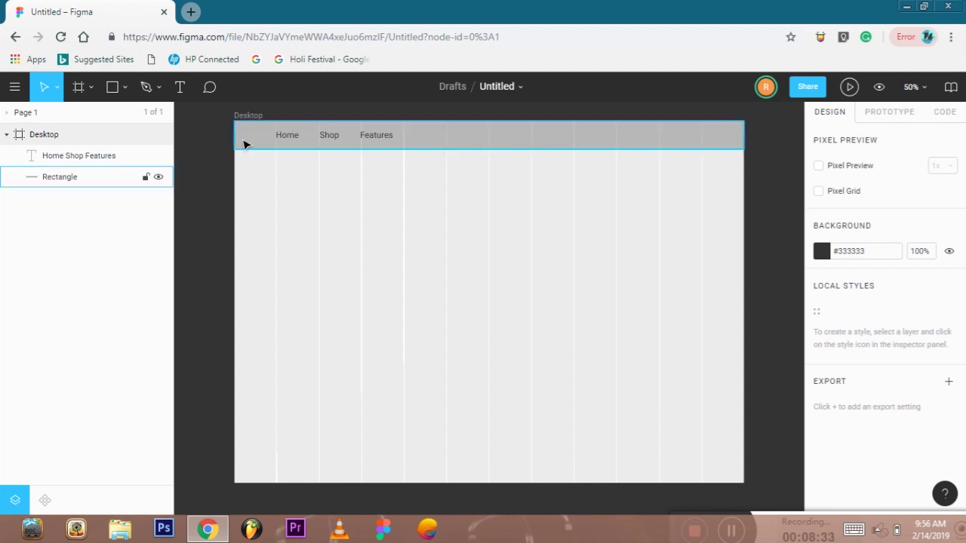
{"action": "left_click", "coordinate": [180, 86]}
{"action": "left_click", "coordinate": [387, 240]}
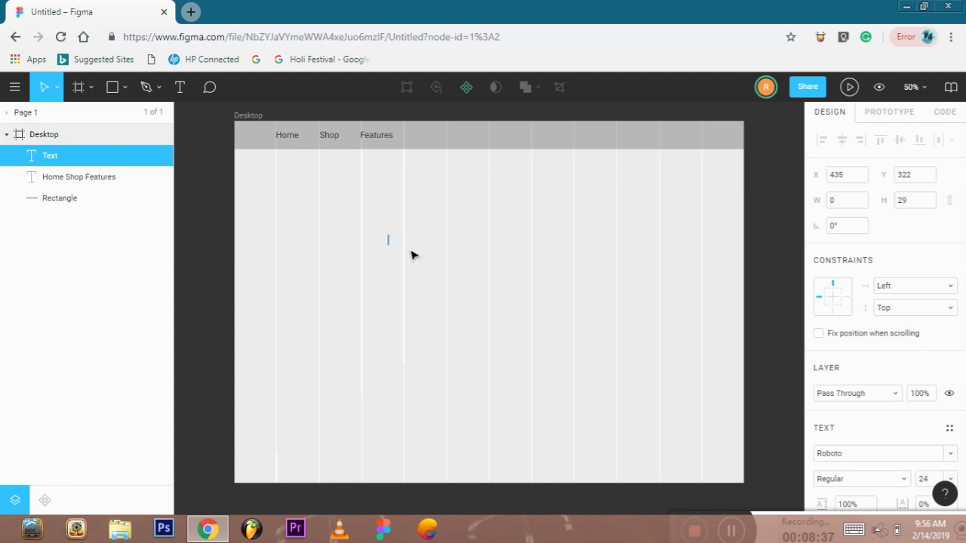
{"action": "right_click", "coordinate": [411, 255]}
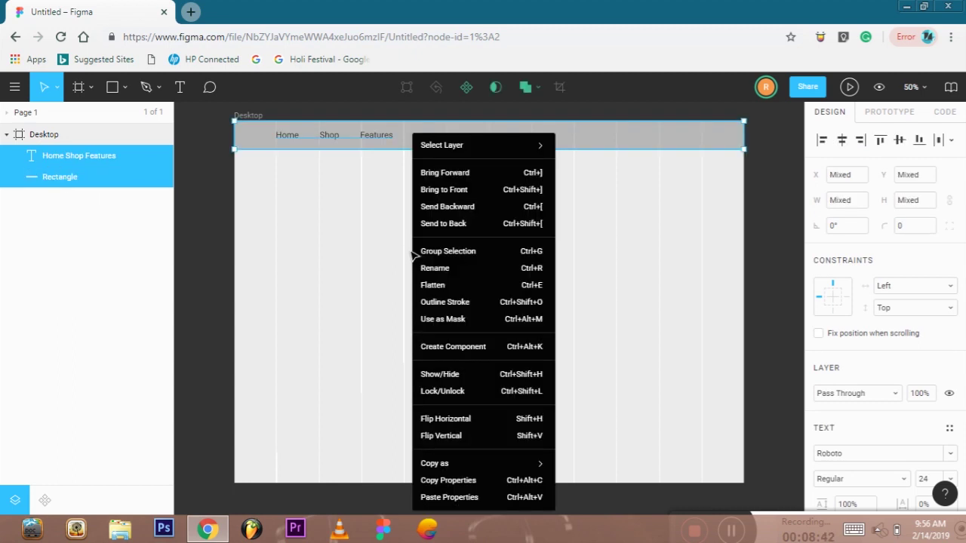
{"action": "left_click", "coordinate": [203, 212]}
- Add a text layer below the header, near the frame's horizontal middle, containing a one-word placeholder name in capitals
{"action": "left_click", "coordinate": [180, 86]}
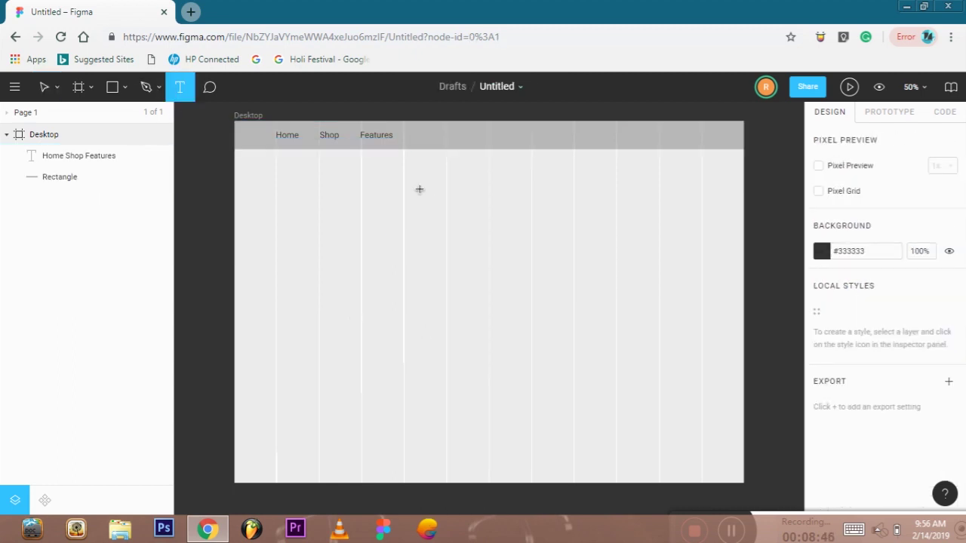
{"action": "left_click", "coordinate": [426, 195]}
{"action": "type", "text": "ANTONETTE"}
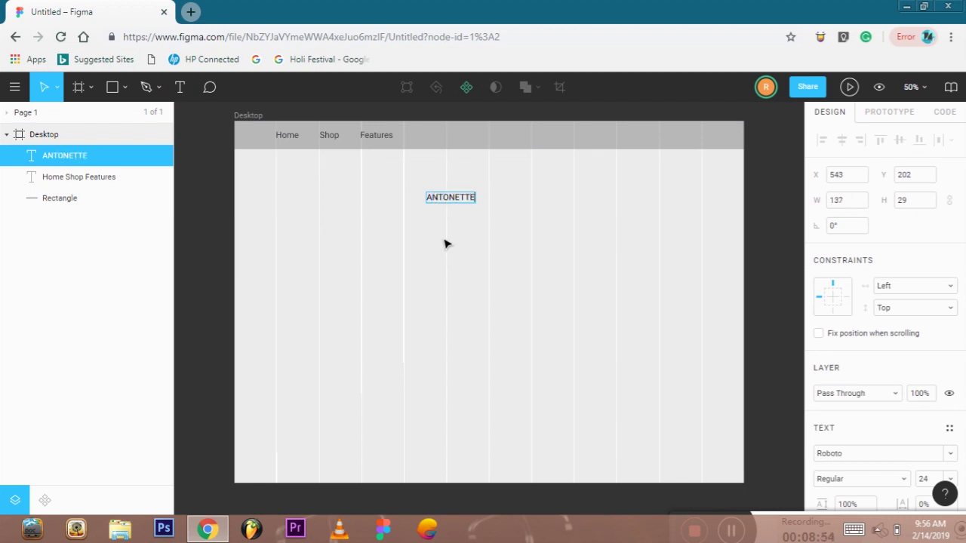
- Replace the placeholder name in the title text with UrbanPro
{"action": "key", "text": "ctrl+a"}
{"action": "left_click", "coordinate": [471, 197]}
{"action": "key", "text": "ctrl+a"}
{"action": "key", "text": "BackSpace"}
{"action": "type", "text": "urban"}
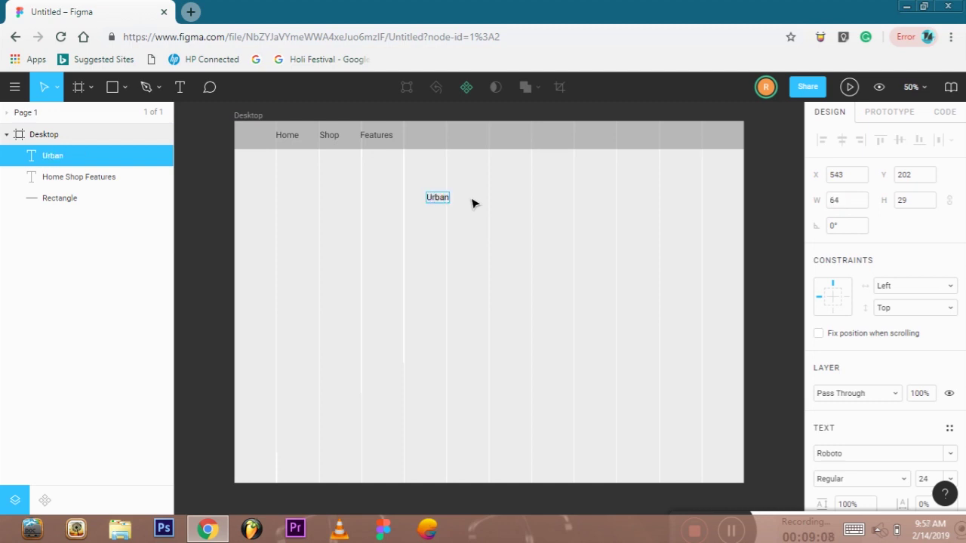
{"action": "type", "text": "Pro"}
- Try the Rokkitt font in Bold on the whole UrbanPro title
{"action": "key", "text": "ctrl+a"}
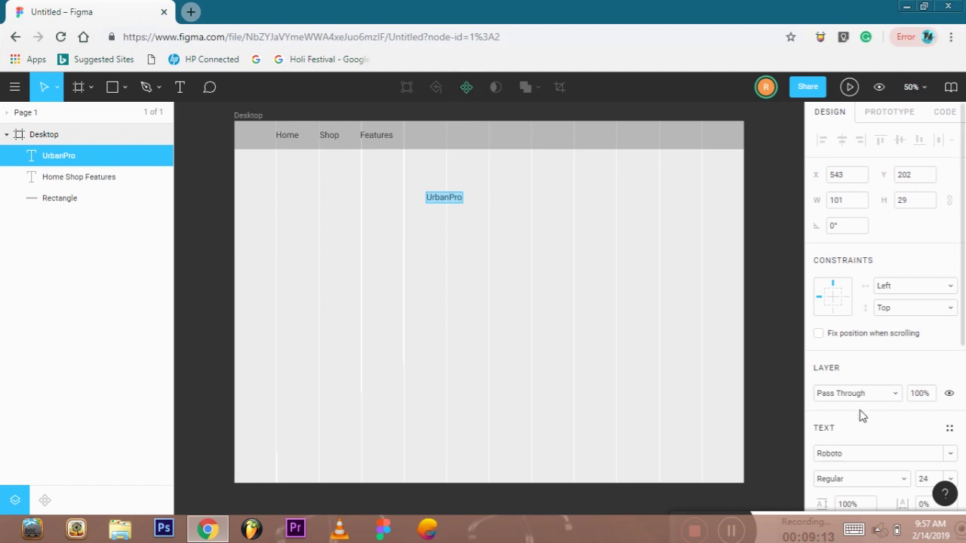
{"action": "scroll", "coordinate": [861, 393], "scroll_direction": "down", "scroll_amount": 2}
{"action": "left_click", "coordinate": [853, 340]}
{"action": "left_click", "coordinate": [828, 366]}
{"action": "left_click", "coordinate": [860, 319]}
{"action": "left_click", "coordinate": [952, 317]}
{"action": "left_click", "coordinate": [830, 413]}
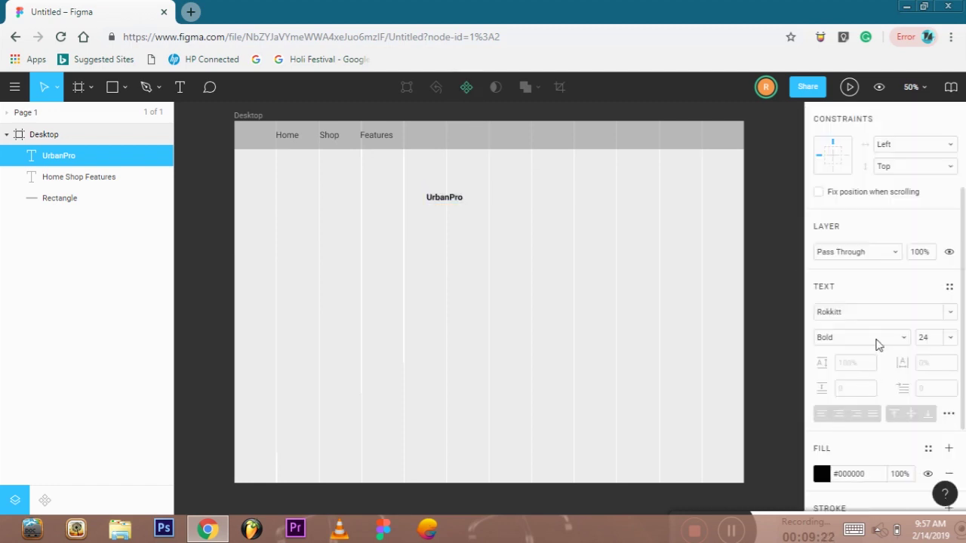
- Set the UrbanPro title's font to Salsa at size 72
{"action": "left_click", "coordinate": [869, 314]}
{"action": "type", "text": "Sal"}
{"action": "key", "text": "Return"}
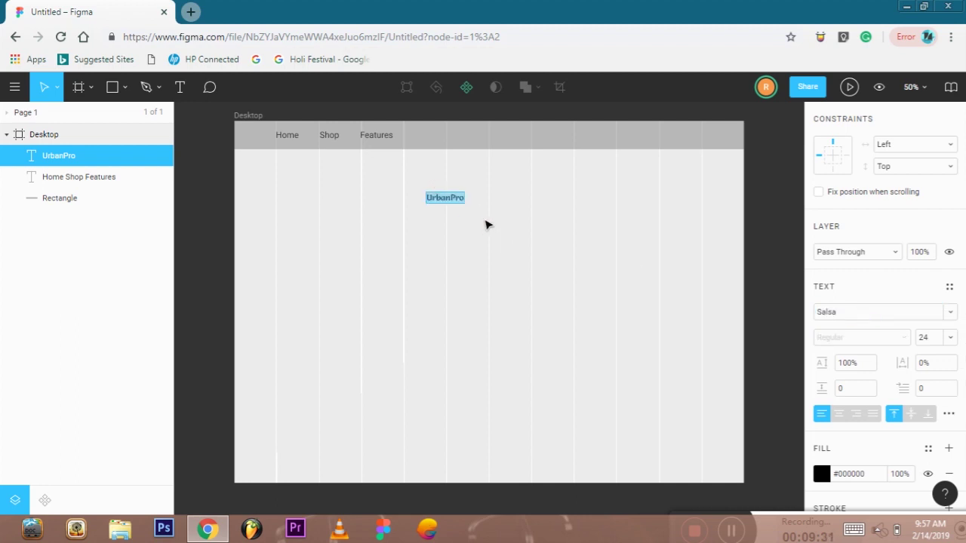
{"action": "left_click", "coordinate": [951, 338]}
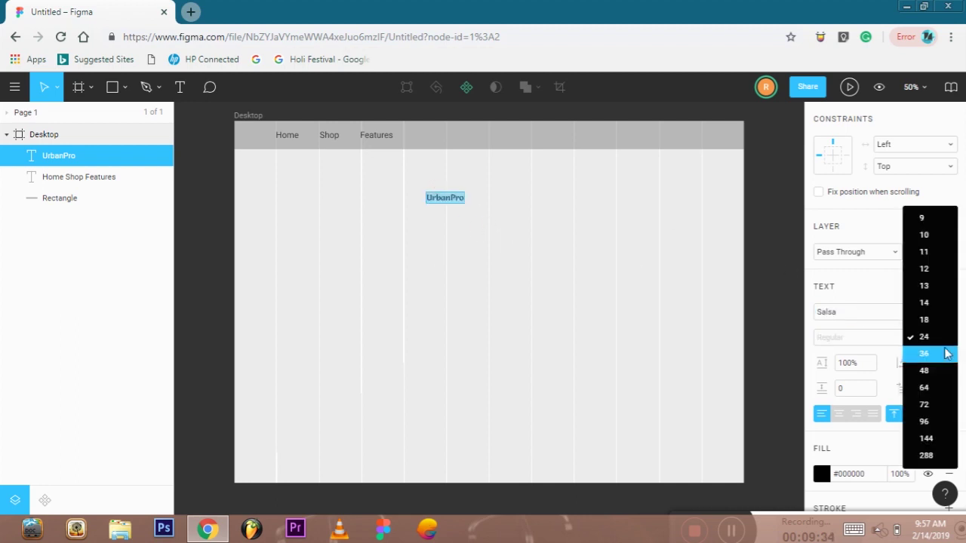
{"action": "left_click", "coordinate": [929, 404]}
- Finish editing the UrbanPro title and move it to the frame's horizontal center below the header
{"action": "key", "text": "Escape"}
{"action": "left_click_drag", "start_coordinate": [512, 215], "coordinate": [518, 205]}
{"action": "left_click", "coordinate": [528, 261]}
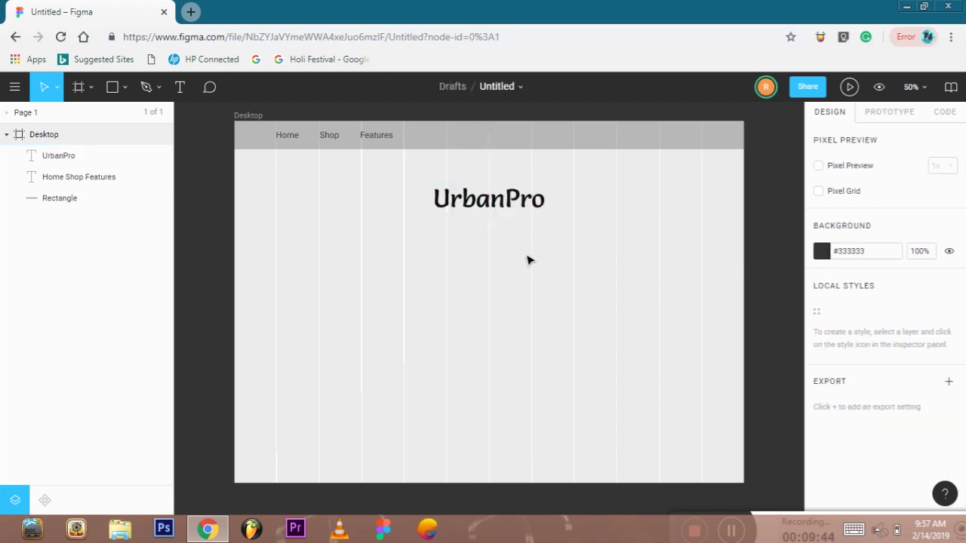
- Set the UrbanPro title's vertical text alignment to middle
{"action": "left_click", "coordinate": [514, 205]}
{"action": "scroll", "coordinate": [835, 461], "scroll_direction": "down", "scroll_amount": 2}
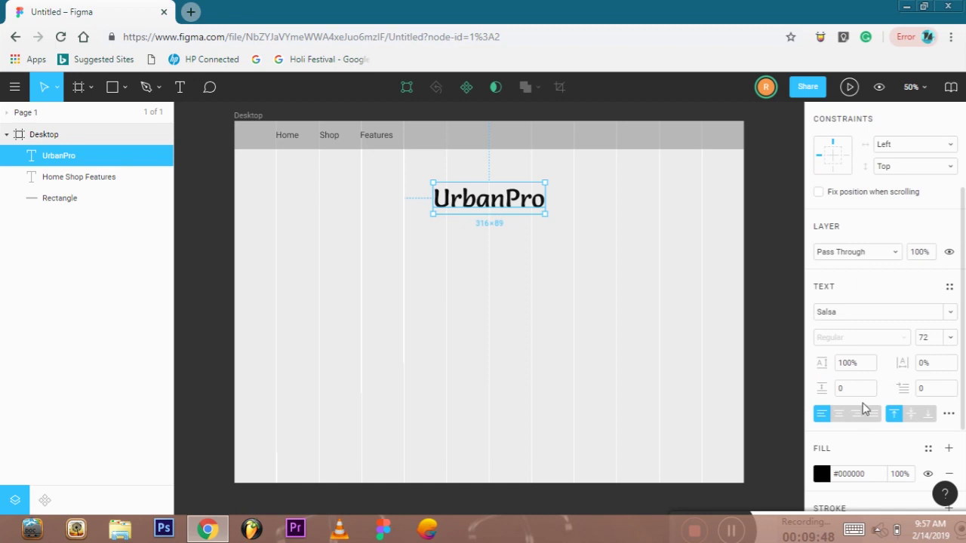
{"action": "left_click", "coordinate": [911, 414]}
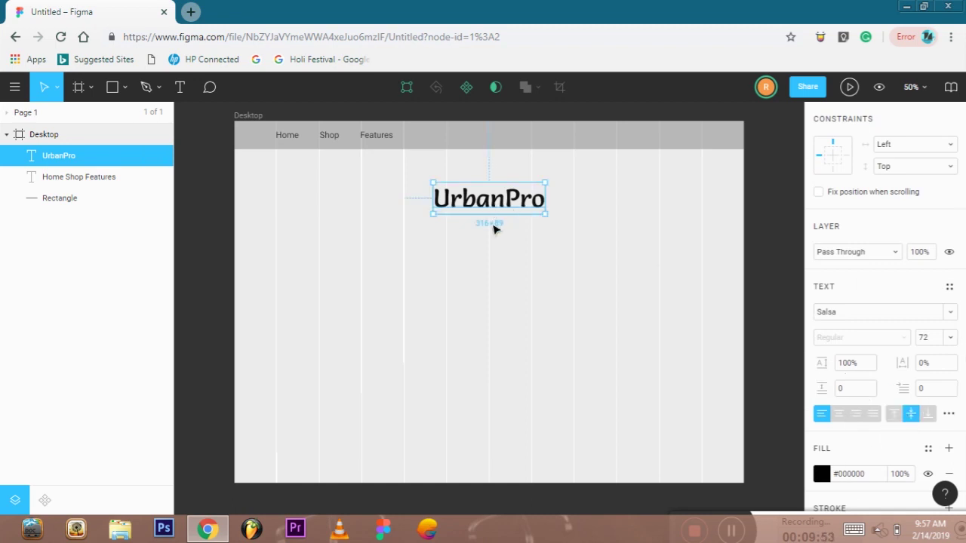
{"action": "left_click", "coordinate": [686, 213]}
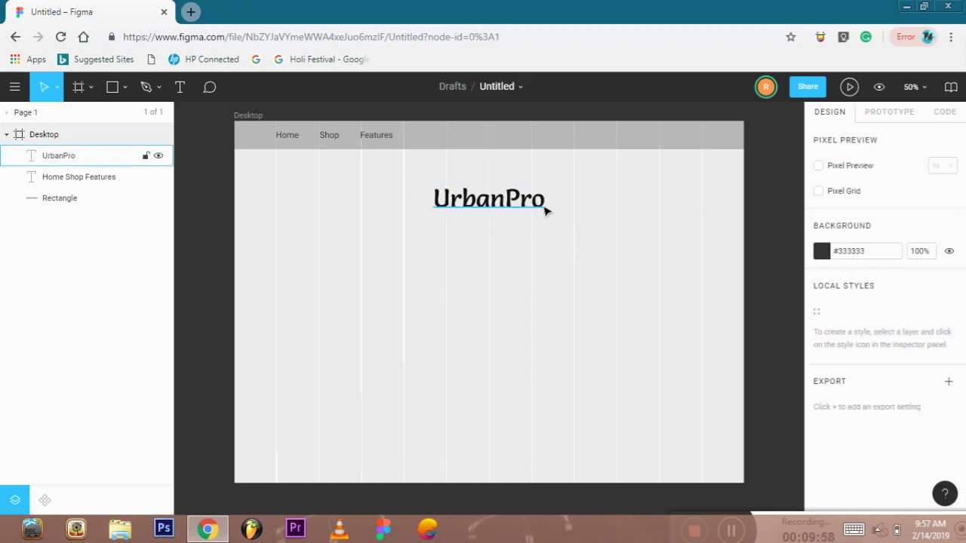
{"action": "left_click", "coordinate": [510, 214]}
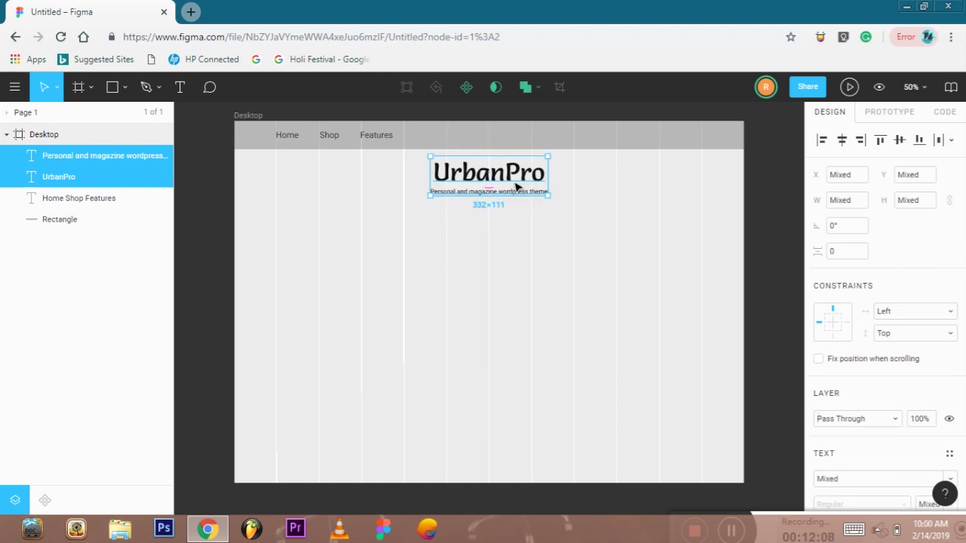
{"action": "left_click", "coordinate": [537, 207]}
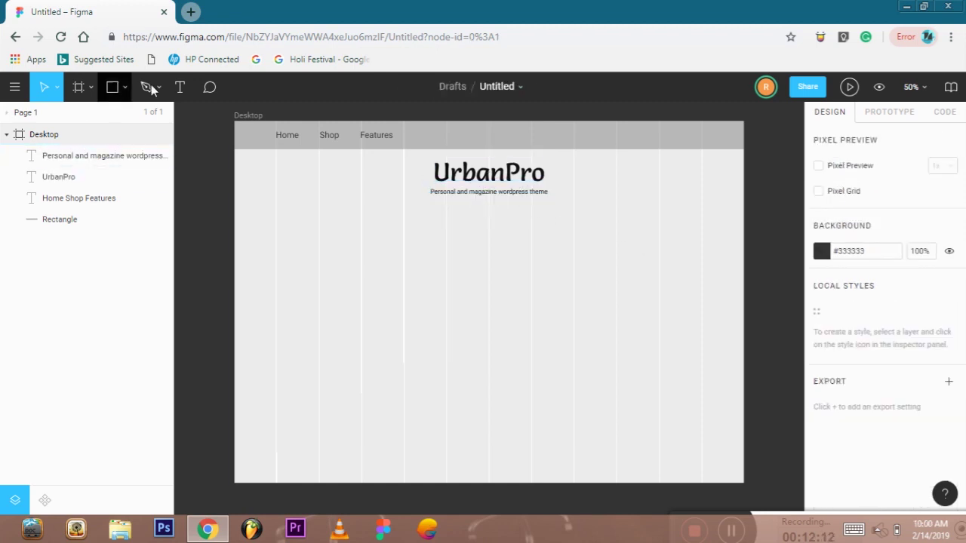
- Try several palette colours on the tagline below the UrbanPro title and set its fill to blue #2F80ED
{"action": "left_click", "coordinate": [494, 194]}
{"action": "scroll", "coordinate": [858, 325], "scroll_direction": "down", "scroll_amount": 4}
{"action": "left_click", "coordinate": [822, 333]}
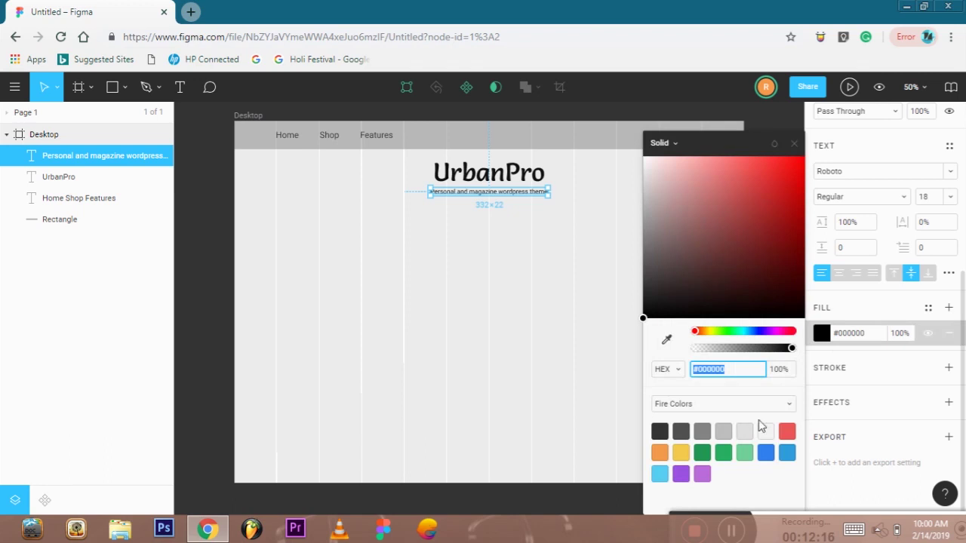
{"action": "left_click", "coordinate": [787, 431]}
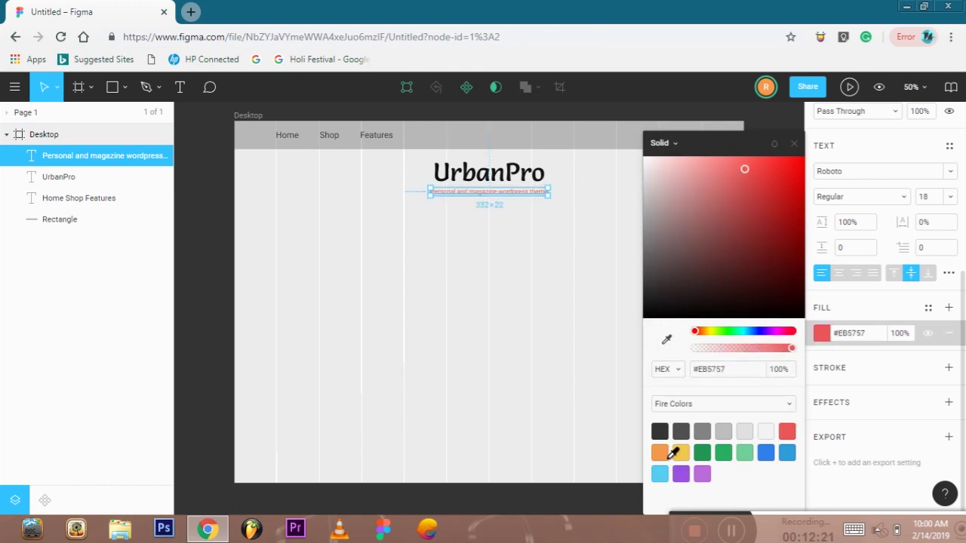
{"action": "left_click", "coordinate": [662, 453]}
{"action": "left_click", "coordinate": [707, 451]}
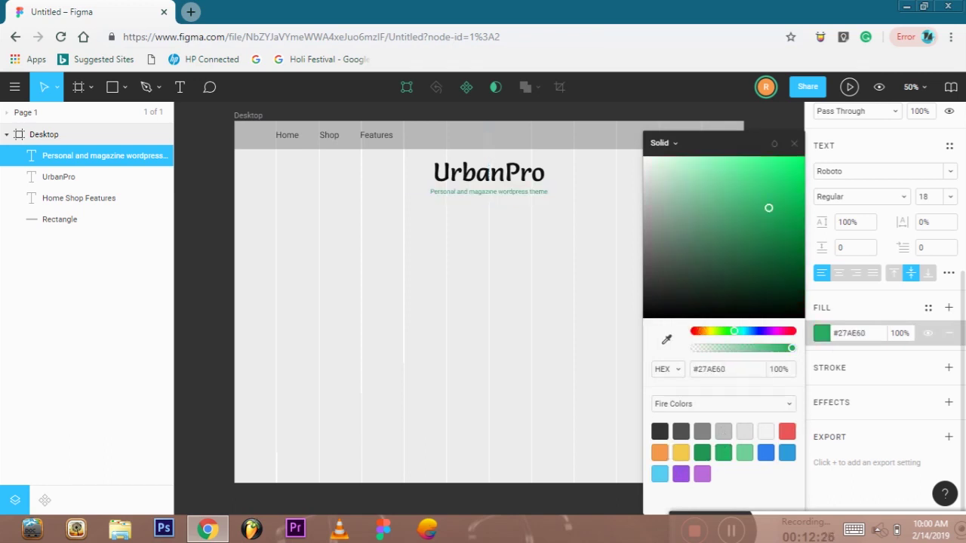
{"action": "left_click", "coordinate": [748, 451]}
{"action": "left_click", "coordinate": [772, 450]}
{"action": "left_click", "coordinate": [662, 472]}
{"action": "left_click", "coordinate": [681, 474]}
{"action": "left_click", "coordinate": [702, 473]}
{"action": "left_click", "coordinate": [765, 452]}
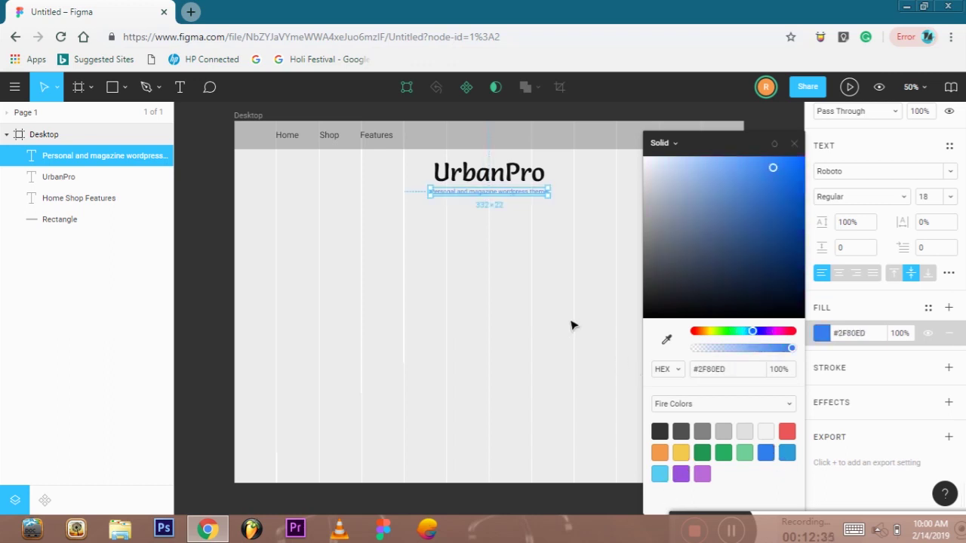
{"action": "left_click", "coordinate": [574, 324]}
- Preview the page as a prototype scaled to fit the window, and return to the design file
{"action": "left_click", "coordinate": [849, 87]}
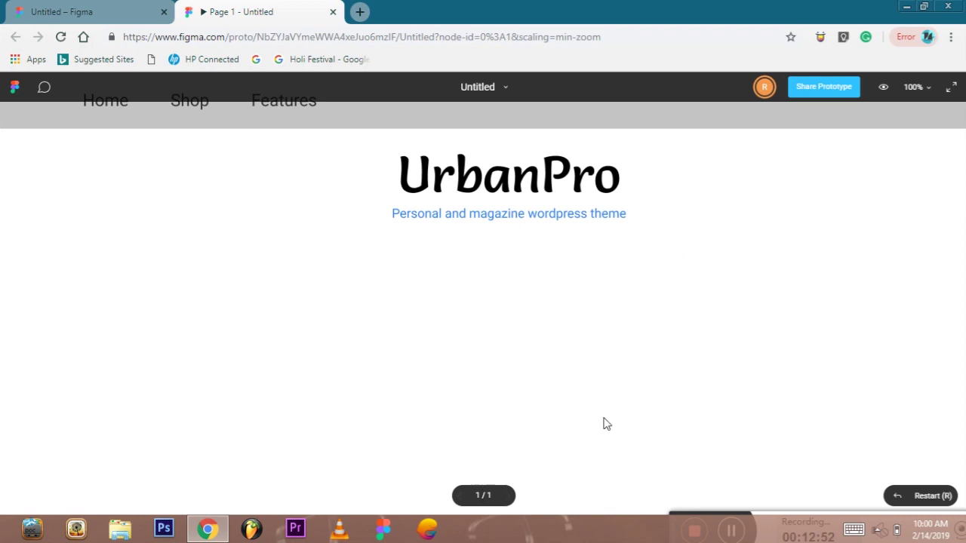
{"action": "left_click", "coordinate": [917, 89]}
{"action": "left_click", "coordinate": [904, 145]}
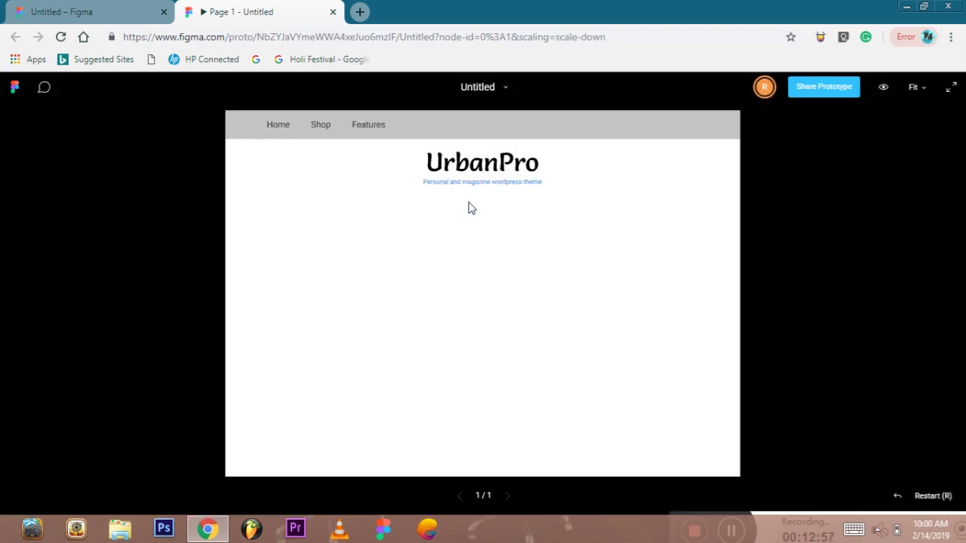
{"action": "left_click", "coordinate": [117, 10]}
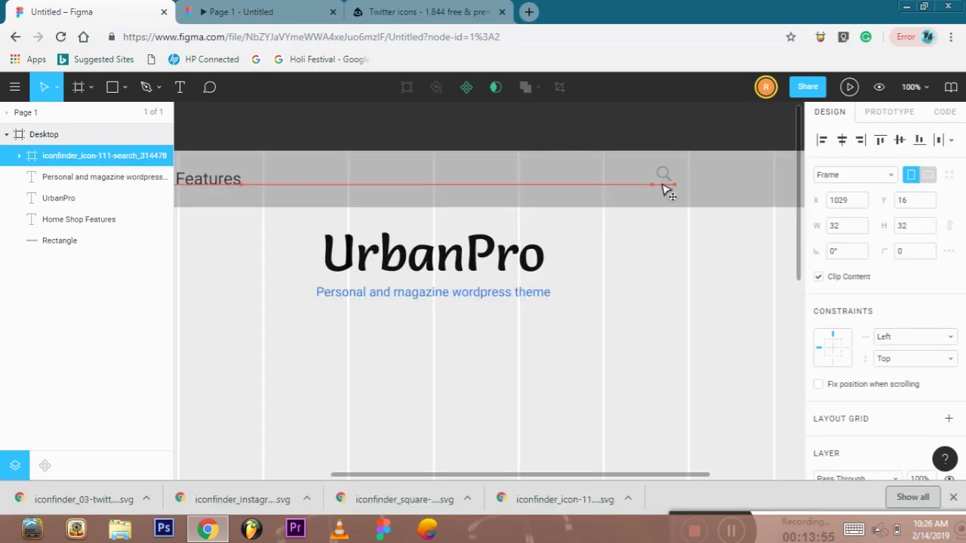
- Move the search icon along the header to about X 1047, Y 24
{"action": "mouse_move", "coordinate": [666, 189]}
{"action": "left_mouse_down"}
{"action": "mouse_move", "coordinate": [373, 218]}
{"action": "mouse_move", "coordinate": [324, 189]}
{"action": "mouse_move", "coordinate": [678, 186]}
{"action": "left_mouse_up"}
{"action": "left_click_drag", "start_coordinate": [717, 263], "coordinate": [592, 304]}
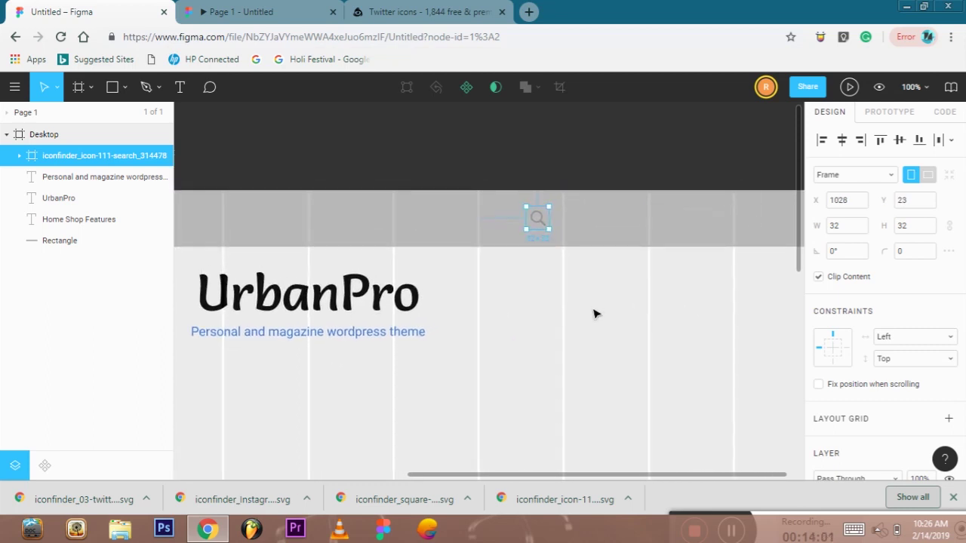
{"action": "left_click_drag", "start_coordinate": [544, 230], "coordinate": [557, 231]}
{"action": "left_click_drag", "start_coordinate": [621, 279], "coordinate": [572, 300]}
{"action": "left_click", "coordinate": [219, 530]}
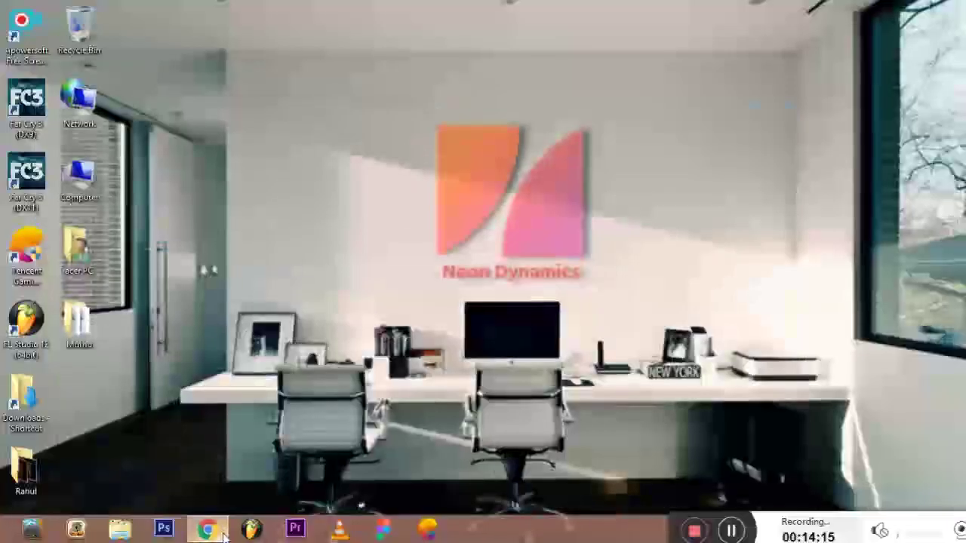
{"action": "left_click", "coordinate": [219, 530]}
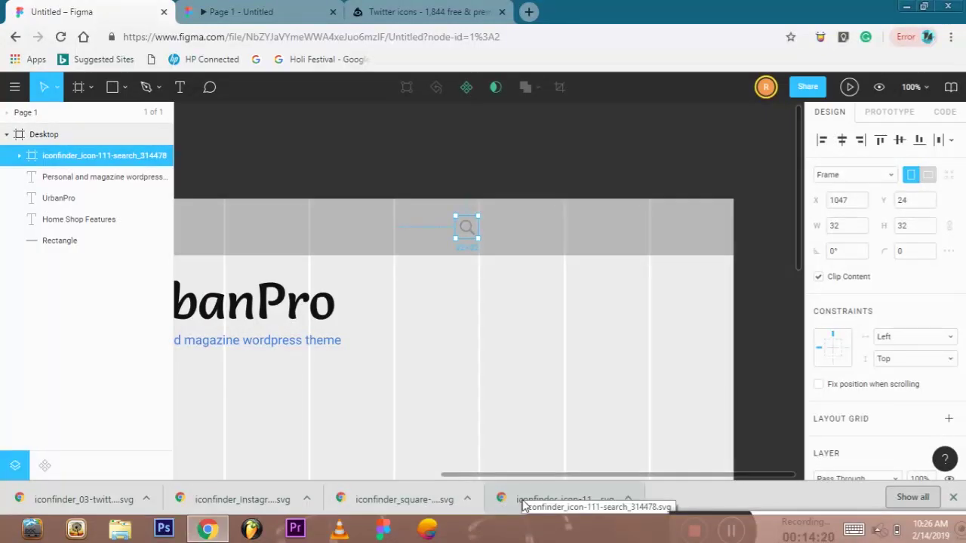
- Place the downloaded Facebook icon SVG beside the search icon and size it to 25 by 25 with proportions constrained
{"action": "left_click_drag", "start_coordinate": [407, 500], "coordinate": [502, 226]}
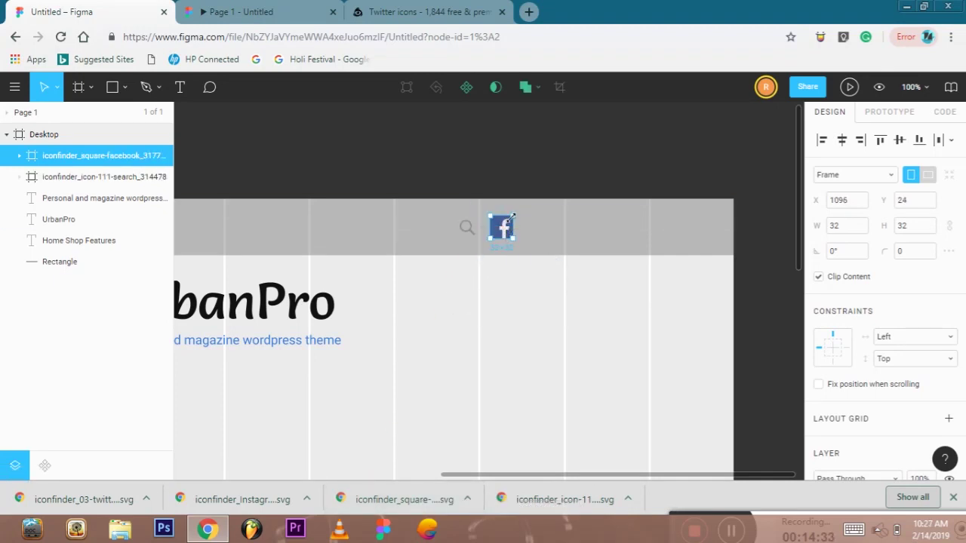
{"action": "left_click_drag", "start_coordinate": [821, 224], "coordinate": [812, 227]}
{"action": "left_click", "coordinate": [950, 227]}
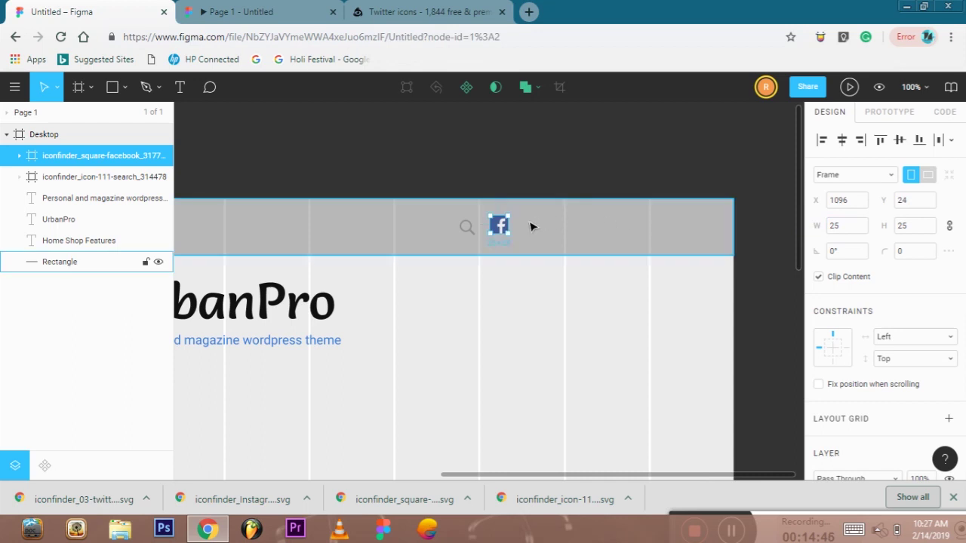
{"action": "left_click_drag", "start_coordinate": [500, 231], "coordinate": [499, 230]}
- Place the downloaded Instagram icon SVG beside the Facebook icon and size it to 29 by 29 with proportions constrained
{"action": "left_click_drag", "start_coordinate": [242, 499], "coordinate": [536, 243]}
{"action": "left_click", "coordinate": [949, 226]}
{"action": "left_click_drag", "start_coordinate": [817, 226], "coordinate": [680, 239]}
{"action": "left_click_drag", "start_coordinate": [500, 207], "coordinate": [531, 232]}
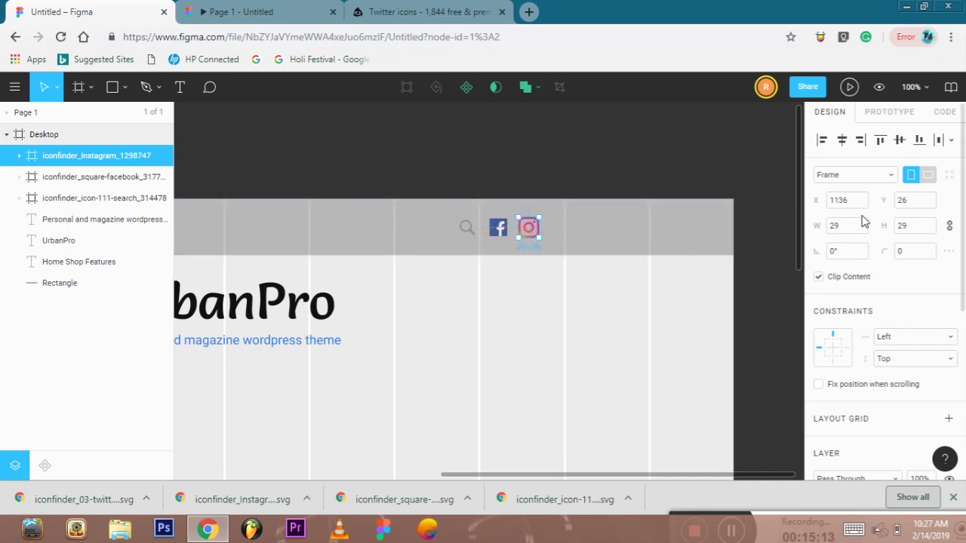
{"action": "left_click_drag", "start_coordinate": [811, 229], "coordinate": [810, 231]}
{"action": "left_click_drag", "start_coordinate": [529, 230], "coordinate": [532, 235]}
{"action": "left_click", "coordinate": [571, 286]}
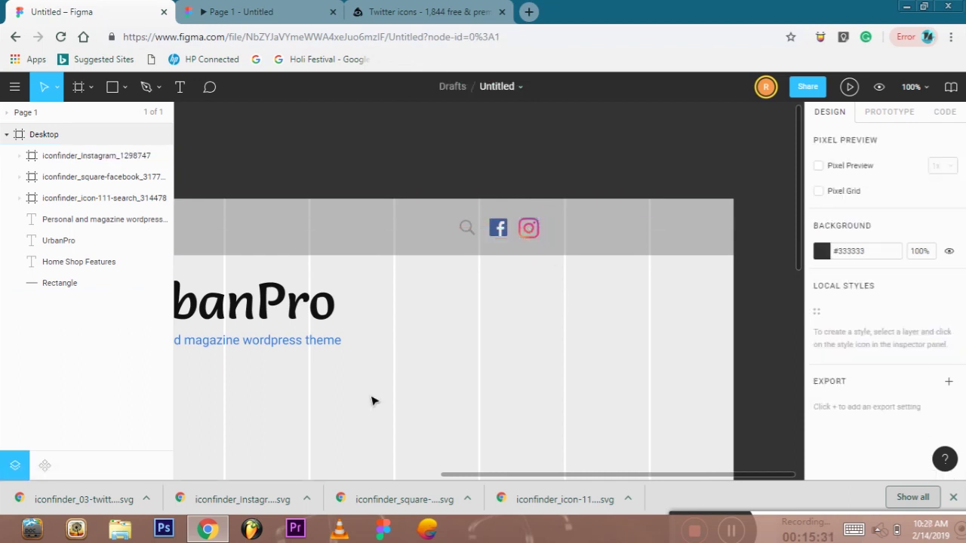
- Place the downloaded Twitter icon SVG in the header beside the Instagram icon
{"action": "left_click_drag", "start_coordinate": [83, 500], "coordinate": [558, 240]}
{"action": "left_click_drag", "start_coordinate": [824, 227], "coordinate": [802, 227]}
{"action": "key", "text": "ctrl+z"}
{"action": "left_click_drag", "start_coordinate": [554, 233], "coordinate": [566, 229]}
{"action": "left_click", "coordinate": [606, 280]}
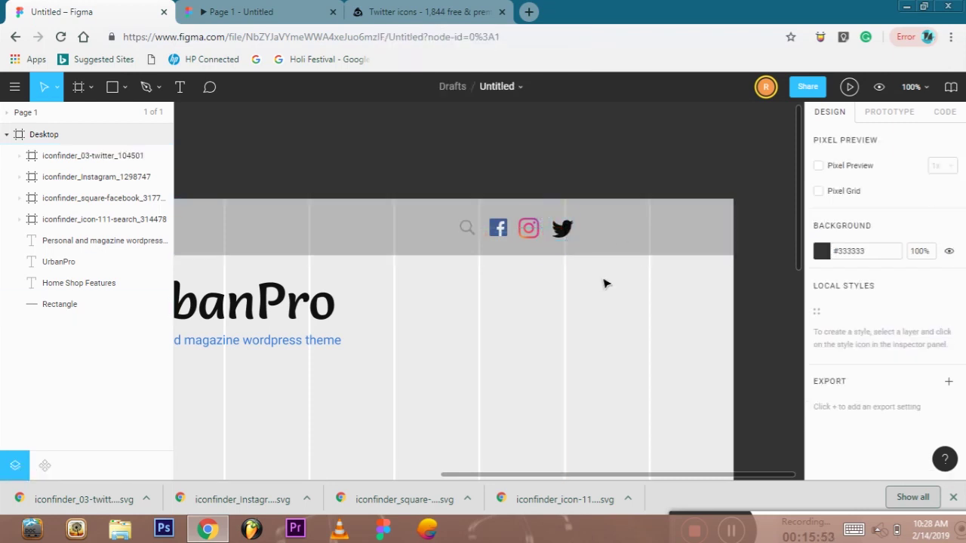
- Group the search, Facebook, Instagram and Twitter icons and name the group Social Icons
{"action": "left_click", "coordinate": [63, 179], "text": "shift"}
{"action": "left_click", "coordinate": [75, 198], "text": "shift"}
{"action": "left_click", "coordinate": [76, 219], "text": "shift"}
{"action": "key", "text": "ctrl+g"}
{"action": "double_click", "coordinate": [54, 157]}
{"action": "type", "text": "Social Icons"}
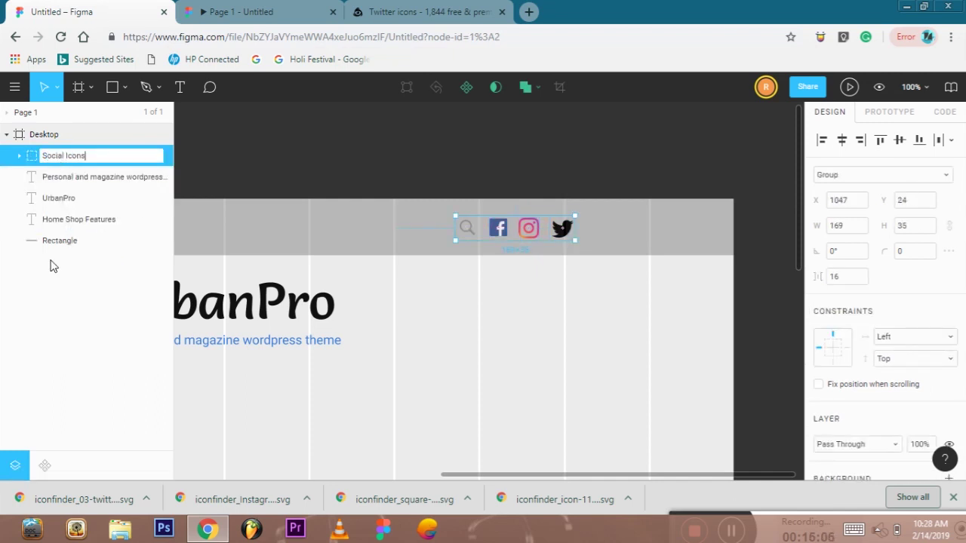
{"action": "key", "text": "Return"}
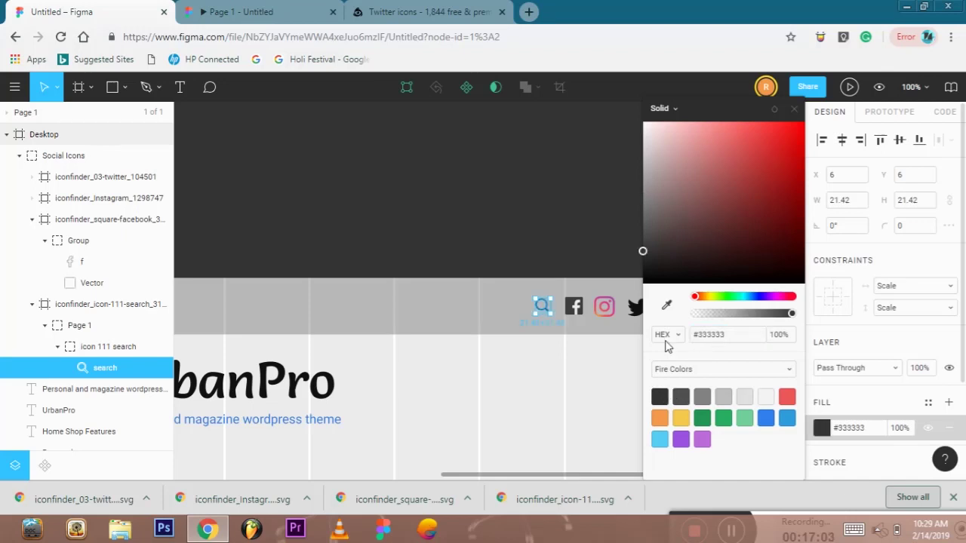
- Set the first gradient stop of the nested Instagram shape's radial fill to #4F4F4F and open the colour format choices
{"action": "left_click", "coordinate": [92, 198]}
{"action": "left_click", "coordinate": [31, 198]}
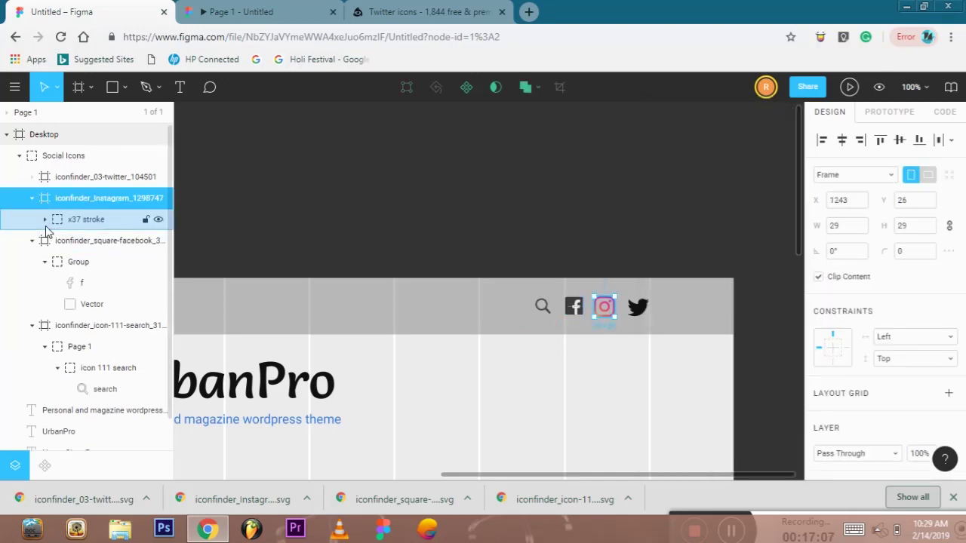
{"action": "left_click", "coordinate": [45, 219]}
{"action": "left_click", "coordinate": [57, 240]}
{"action": "left_click", "coordinate": [105, 268]}
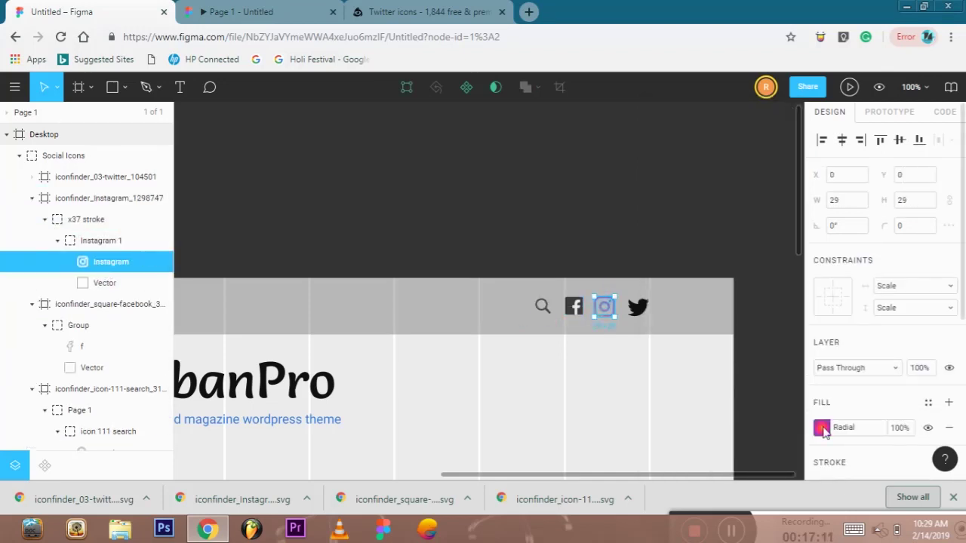
{"action": "left_click", "coordinate": [821, 428]}
{"action": "left_click", "coordinate": [681, 401]}
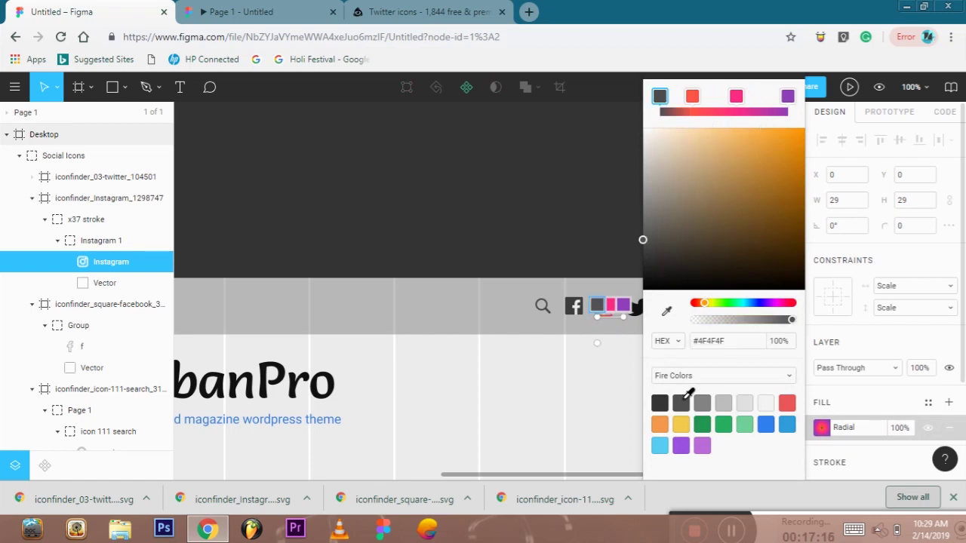
{"action": "left_click", "coordinate": [671, 344]}
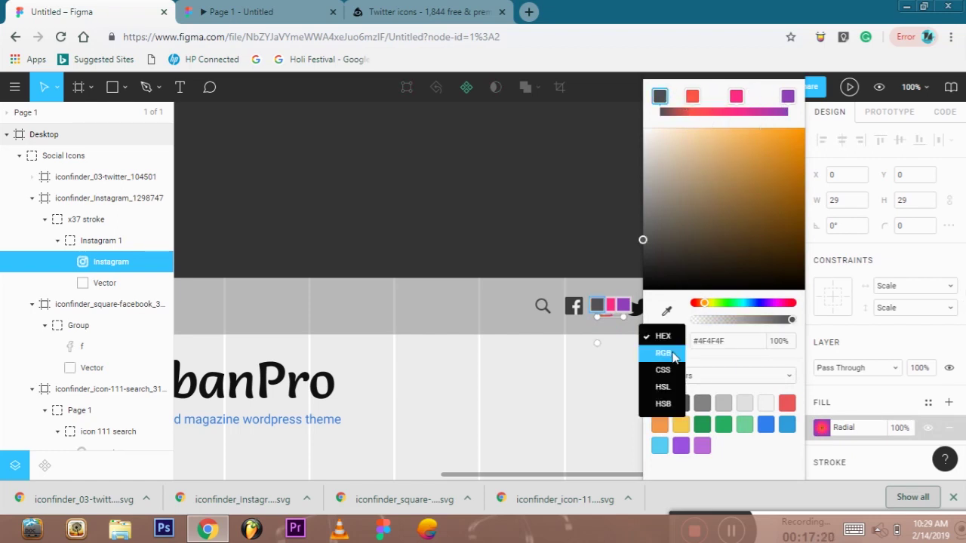
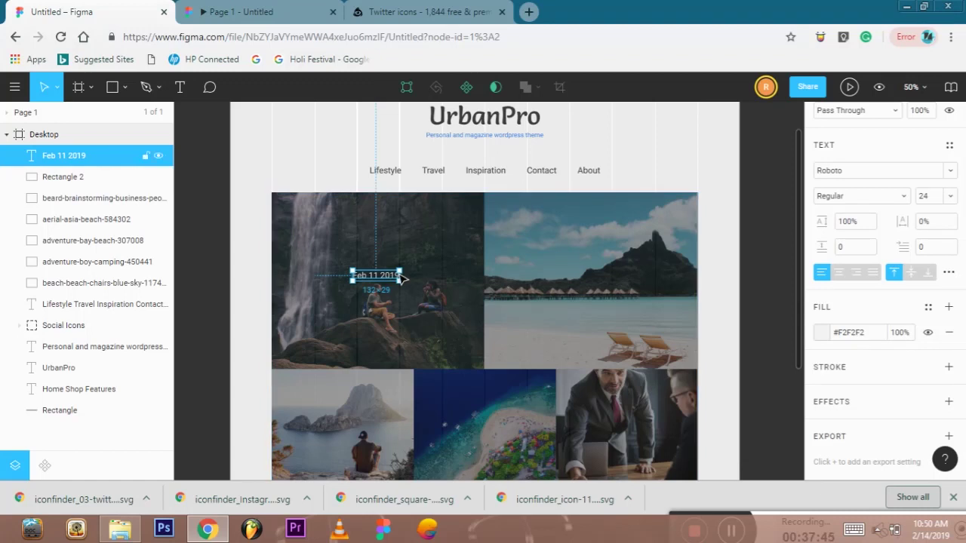
- Copy the Feb 11 2019 text onto the beach chairs photo and the photo of the man seated by the sea
{"action": "left_click_drag", "start_coordinate": [381, 278], "coordinate": [547, 293]}
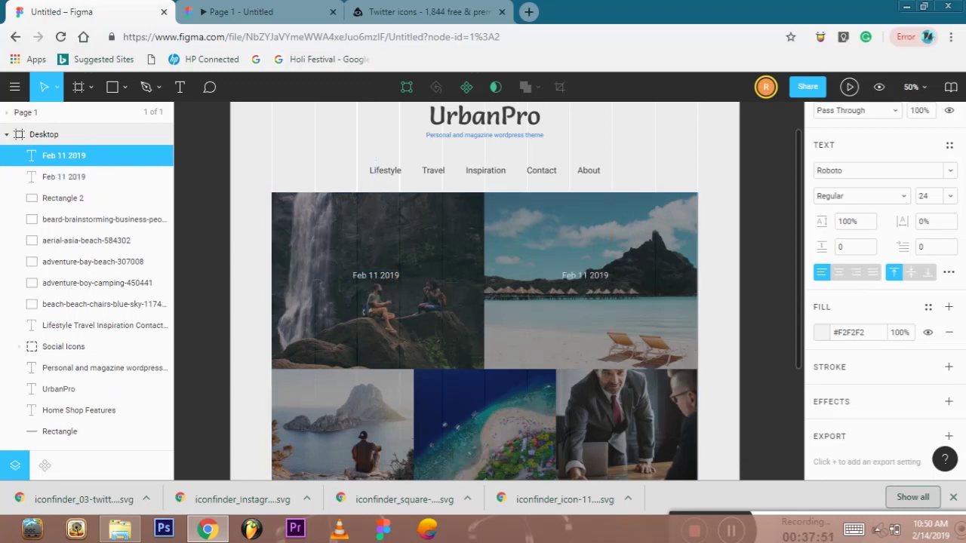
{"action": "left_click", "coordinate": [722, 274]}
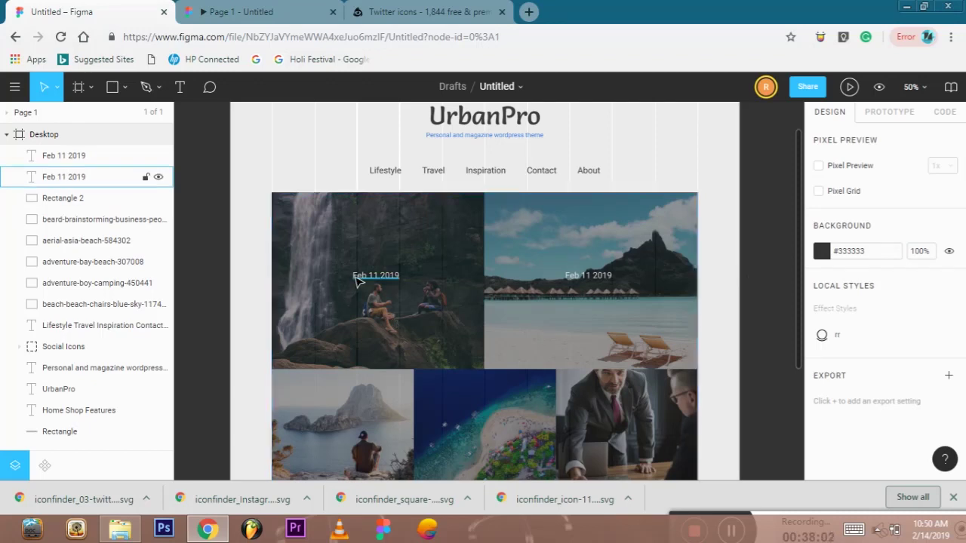
{"action": "scroll", "coordinate": [377, 276], "scroll_direction": "down", "scroll_amount": 1}
{"action": "left_click", "coordinate": [381, 258]}
{"action": "key", "text": "ctrl+v"}
{"action": "left_click_drag", "start_coordinate": [387, 264], "coordinate": [354, 427]}
- Paste two more copies of the date text and centre them on the aerial beach photo and the business meeting photo
{"action": "key", "text": "ctrl+v"}
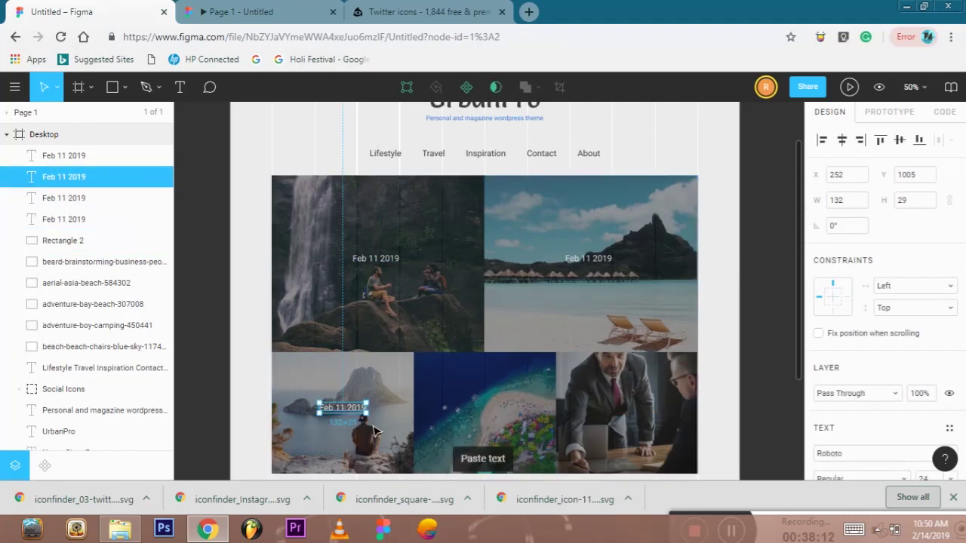
{"action": "left_click_drag", "start_coordinate": [390, 405], "coordinate": [494, 424]}
{"action": "left_click", "coordinate": [492, 421]}
{"action": "scroll", "coordinate": [494, 408], "scroll_direction": "down", "scroll_amount": 1}
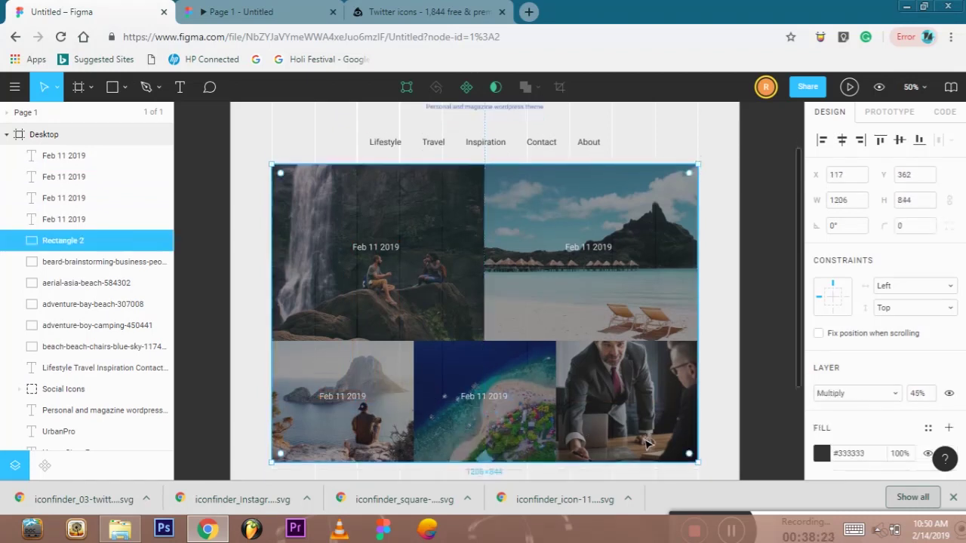
{"action": "left_click", "coordinate": [499, 383]}
{"action": "key", "text": "ctrl+v"}
{"action": "left_click_drag", "start_coordinate": [498, 384], "coordinate": [647, 406]}
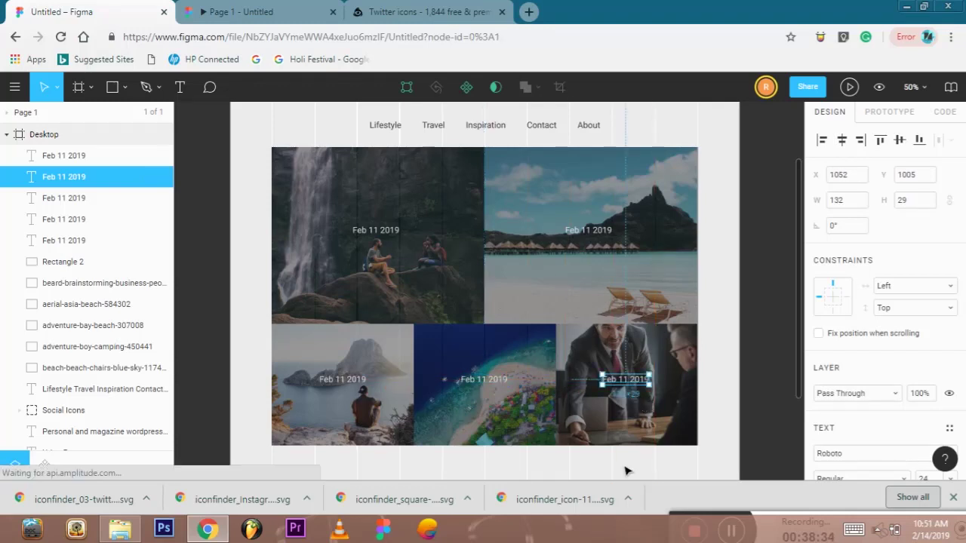
{"action": "left_click", "coordinate": [621, 474]}
- Add the text New Spring Collection below the date on the waterfall photo and set its fill to #F2F2F2
{"action": "scroll", "coordinate": [619, 476], "scroll_direction": "down", "scroll_amount": 1}
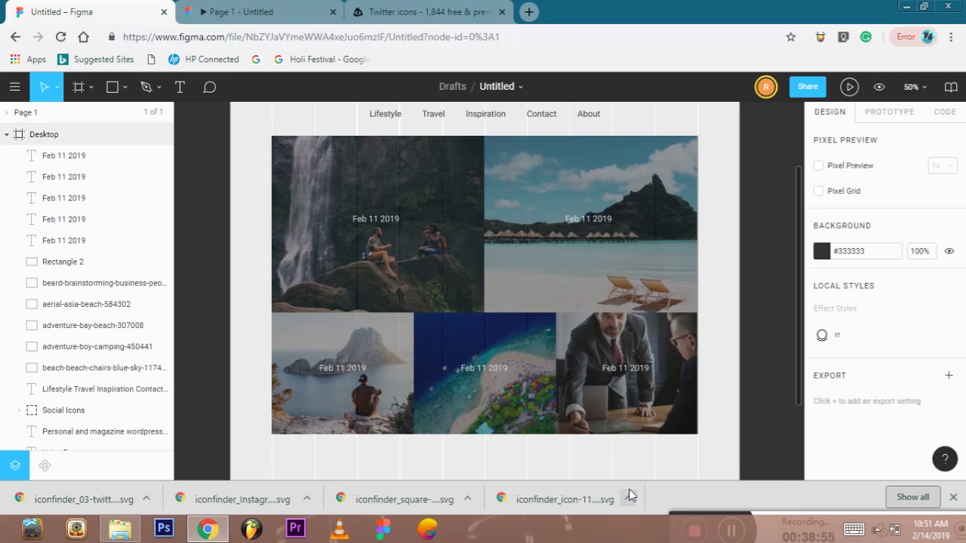
{"action": "key", "text": "t"}
{"action": "left_click", "coordinate": [337, 261]}
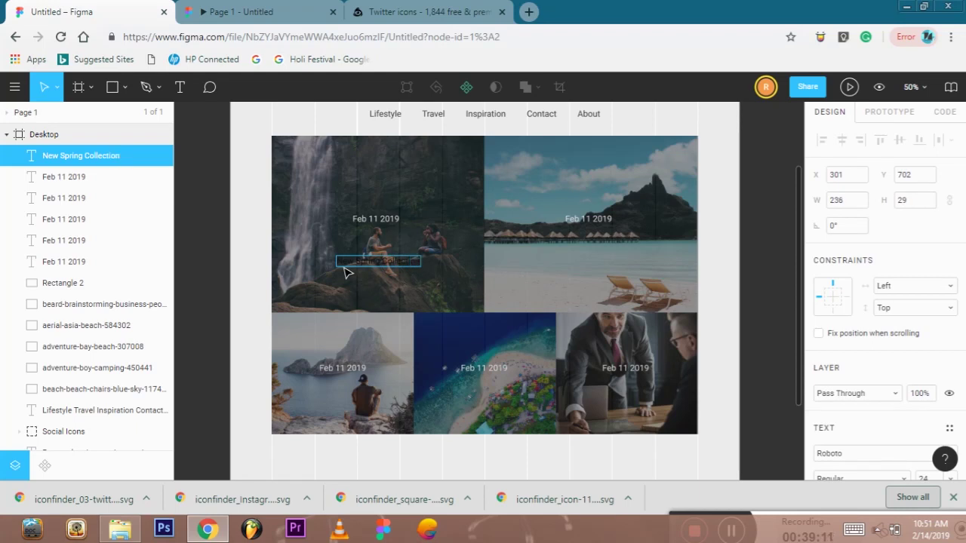
{"action": "scroll", "coordinate": [877, 401], "scroll_direction": "down", "scroll_amount": 5}
{"action": "left_click", "coordinate": [822, 298]}
{"action": "left_click", "coordinate": [766, 396]}
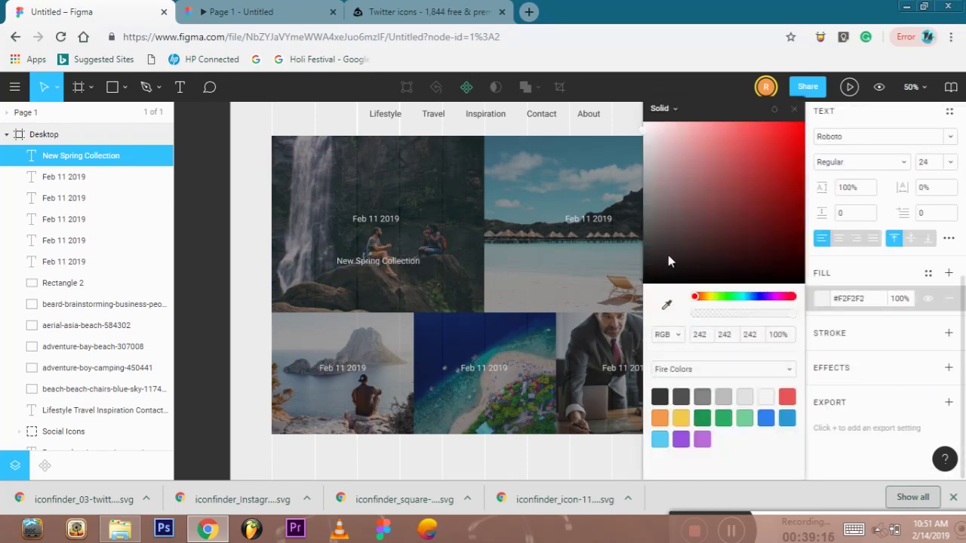
- Set the New Spring Collection title on the waterfall photo to size 36 and centre it just below the date
{"action": "left_click_drag", "start_coordinate": [397, 264], "coordinate": [411, 250]}
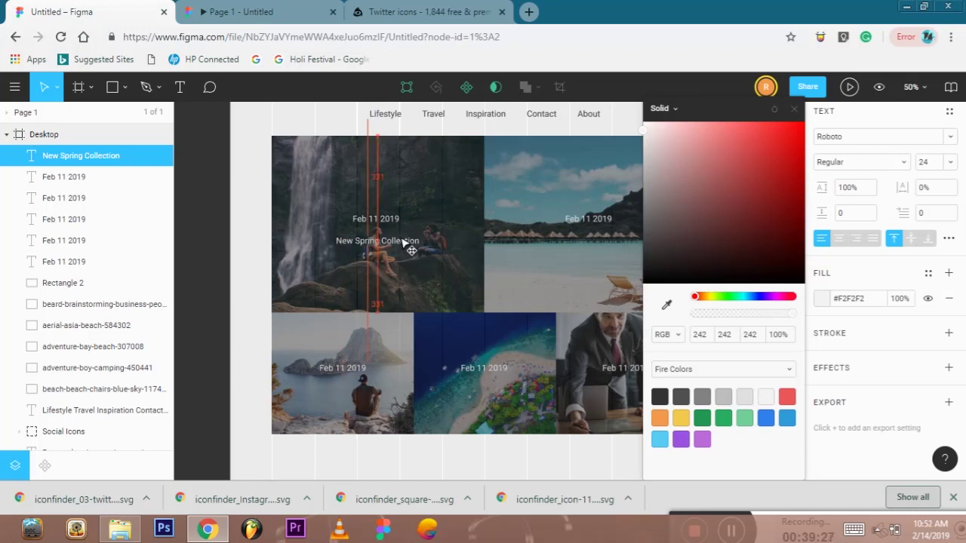
{"action": "left_click", "coordinate": [936, 161]}
{"action": "left_click", "coordinate": [928, 260]}
{"action": "mouse_move", "coordinate": [418, 251]}
{"action": "left_mouse_down"}
{"action": "mouse_move", "coordinate": [390, 249]}
{"action": "mouse_move", "coordinate": [400, 251]}
{"action": "left_mouse_up"}
{"action": "left_click", "coordinate": [421, 280]}
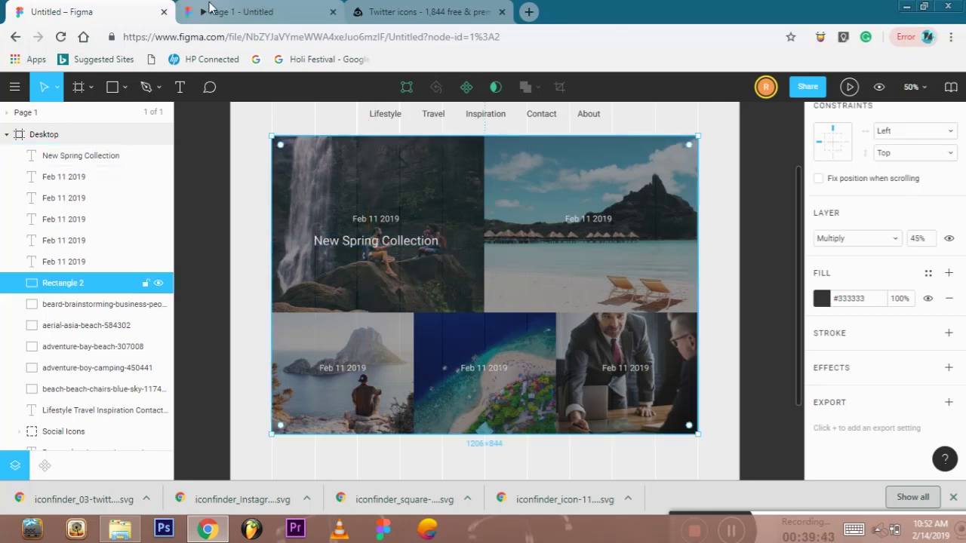
{"action": "left_click", "coordinate": [234, 11]}
{"action": "left_click", "coordinate": [120, 12]}
- Copy the New Spring Collection title onto the beach chairs photo, below its date
{"action": "left_click", "coordinate": [370, 243]}
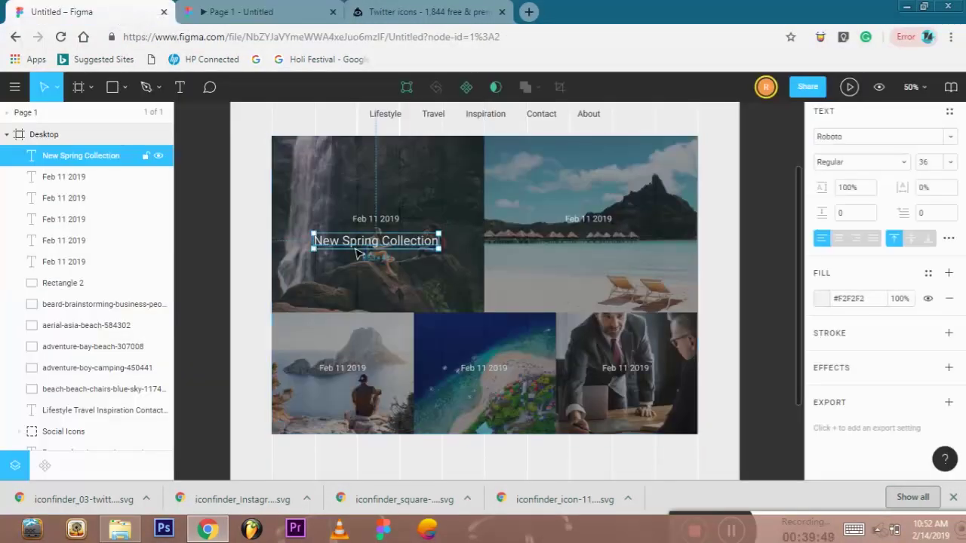
{"action": "key", "text": "ctrl+c"}
{"action": "key", "text": "ctrl+v"}
{"action": "left_click_drag", "start_coordinate": [369, 260], "coordinate": [579, 261]}
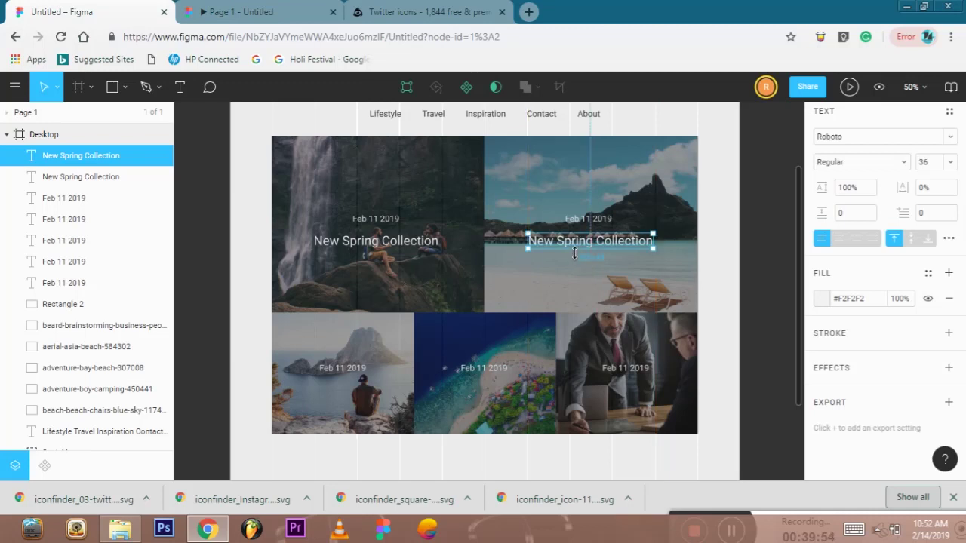
- Paste another copy of the title onto the photo of the man seated by the sea and set its size to 24
{"action": "key", "text": "ctrl+v"}
{"action": "left_click_drag", "start_coordinate": [588, 242], "coordinate": [381, 411]}
{"action": "left_click", "coordinate": [950, 161]}
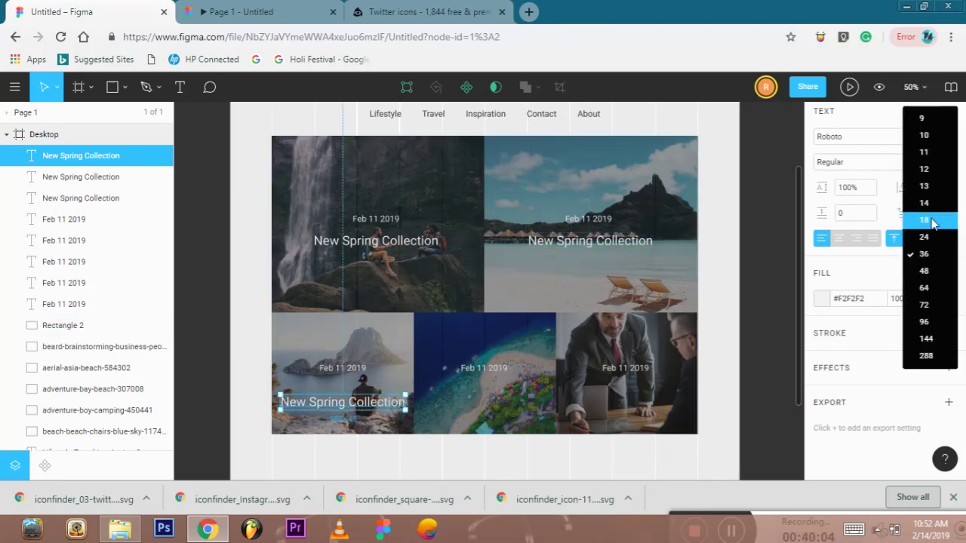
{"action": "left_click", "coordinate": [933, 220]}
{"action": "left_click", "coordinate": [948, 161]}
{"action": "left_click", "coordinate": [933, 254]}
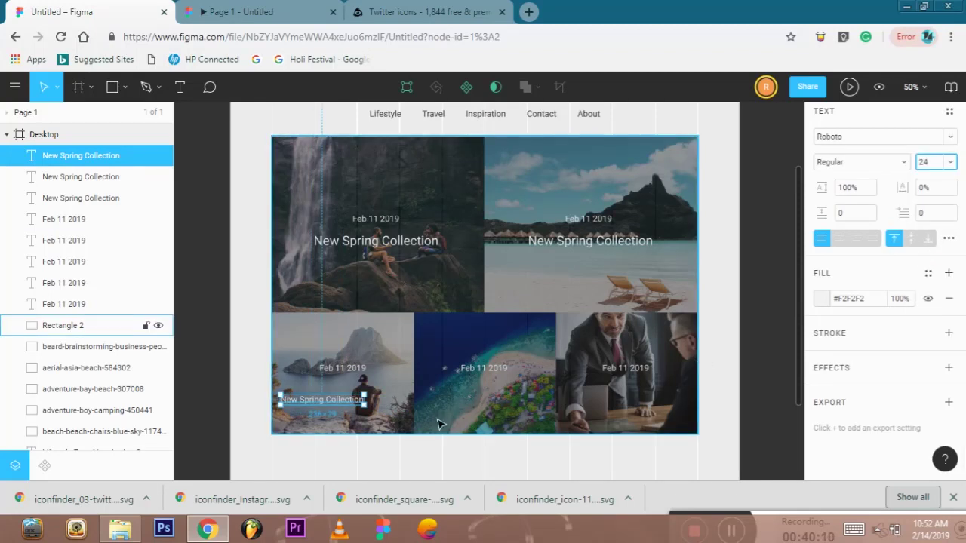
- Set the font size of the dates on the three lower photos to 18
{"action": "left_click", "coordinate": [347, 370]}
{"action": "left_click", "coordinate": [950, 161]}
{"action": "left_click", "coordinate": [933, 169]}
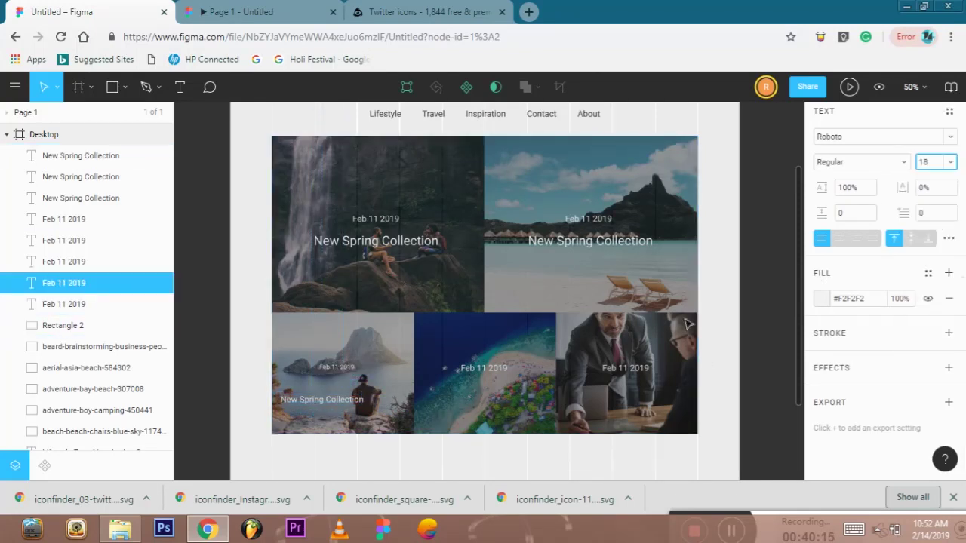
{"action": "left_click", "coordinate": [484, 368]}
{"action": "left_click", "coordinate": [950, 161]}
{"action": "left_click", "coordinate": [933, 169]}
{"action": "left_click", "coordinate": [619, 368]}
{"action": "left_click", "coordinate": [950, 162]}
{"action": "left_click", "coordinate": [933, 221]}
- Centre the date and the title on the photo of the man seated by the sea
{"action": "left_click", "coordinate": [339, 368]}
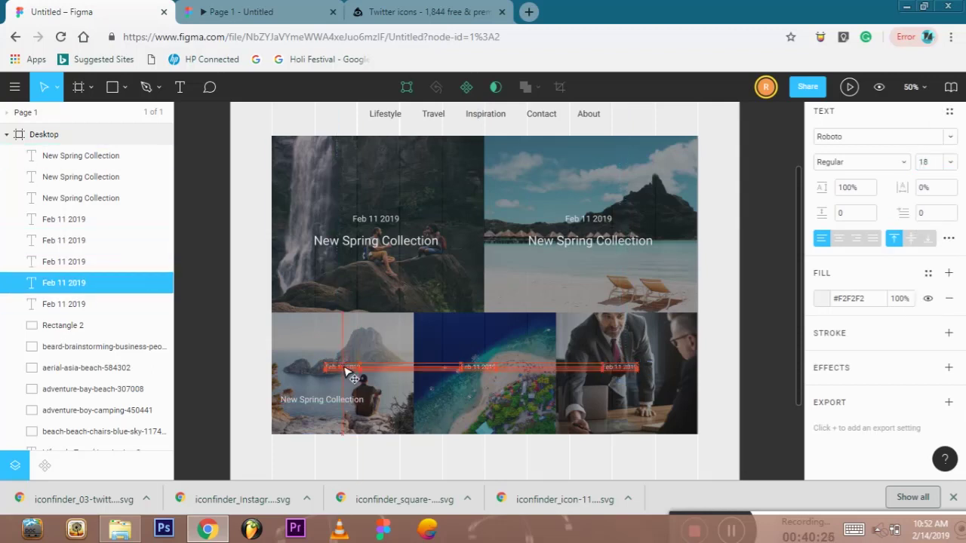
{"action": "left_click", "coordinate": [335, 401]}
{"action": "left_click_drag", "start_coordinate": [336, 406], "coordinate": [356, 398]}
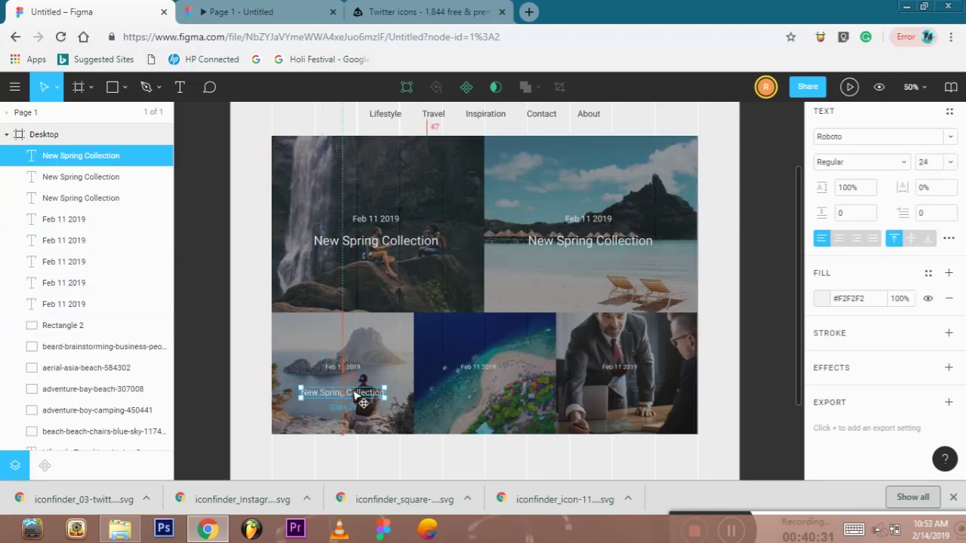
- Copy the size 24 title onto the aerial beach and business meeting photos and re-centre the dates on both
{"action": "key", "text": "ctrl+v"}
{"action": "left_click_drag", "start_coordinate": [343, 396], "coordinate": [498, 409]}
{"action": "left_click_drag", "start_coordinate": [479, 368], "coordinate": [492, 372]}
{"action": "left_click_drag", "start_coordinate": [625, 371], "coordinate": [634, 372]}
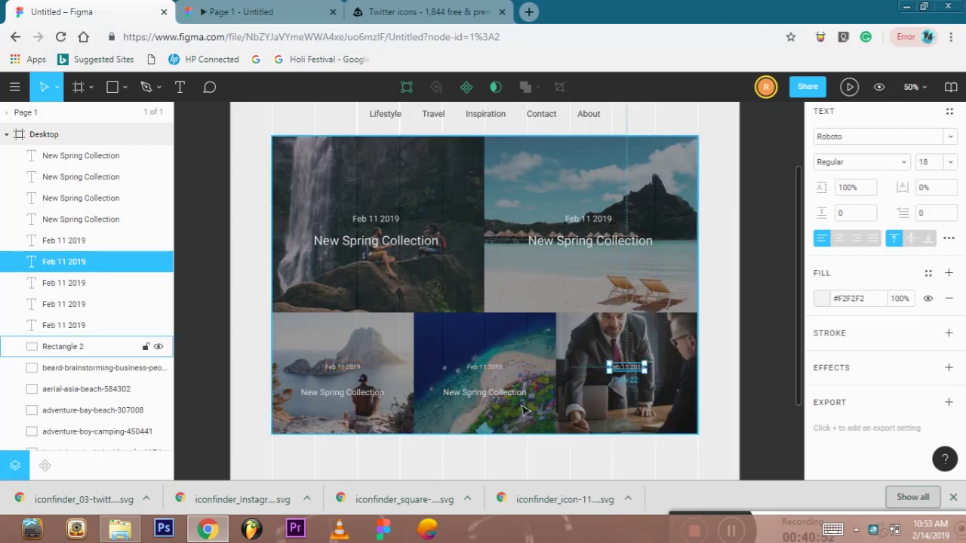
{"action": "left_click", "coordinate": [484, 392]}
{"action": "key", "text": "ctrl+v"}
{"action": "left_click_drag", "start_coordinate": [484, 392], "coordinate": [642, 400]}
{"action": "left_click", "coordinate": [549, 473]}
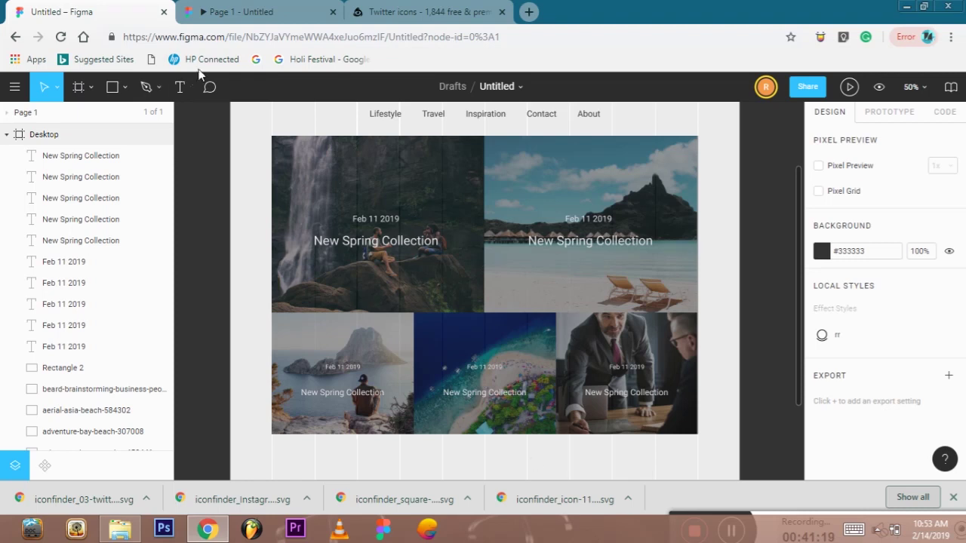
- Change the title on the beach chairs photo to My First Trip To Andaman
{"action": "left_click", "coordinate": [582, 245]}
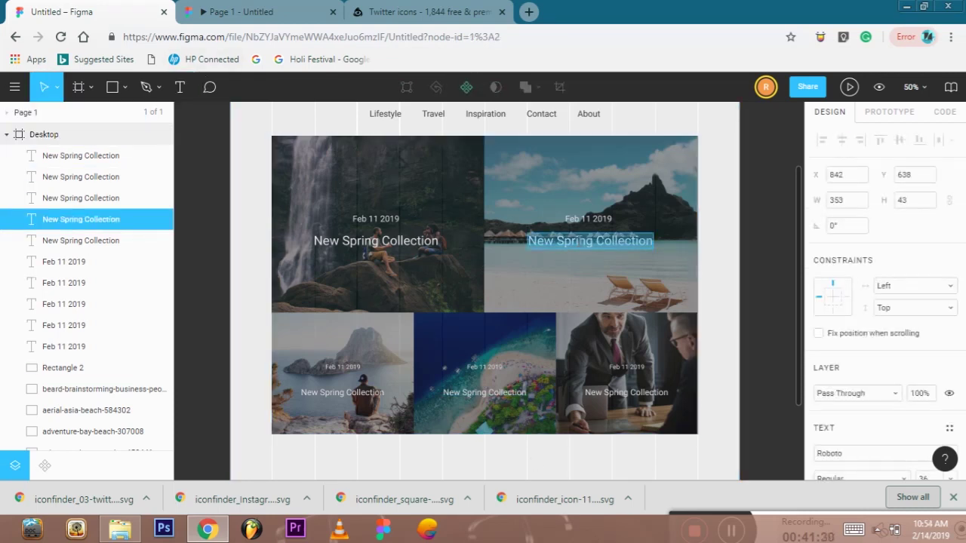
{"action": "type", "text": "My First Trip To Andaman"}
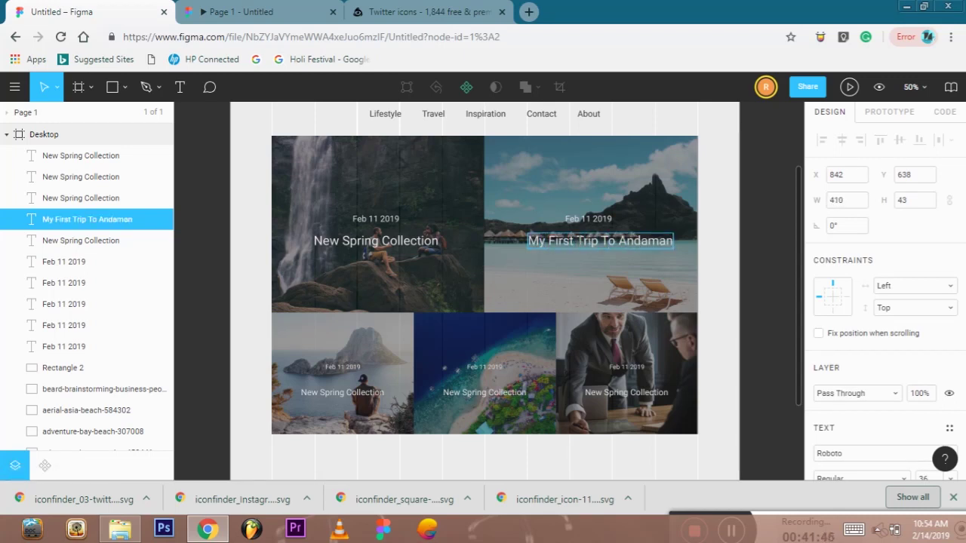
{"action": "key", "text": "ctrl+a"}
{"action": "scroll", "coordinate": [839, 311], "scroll_direction": "down", "scroll_amount": 4}
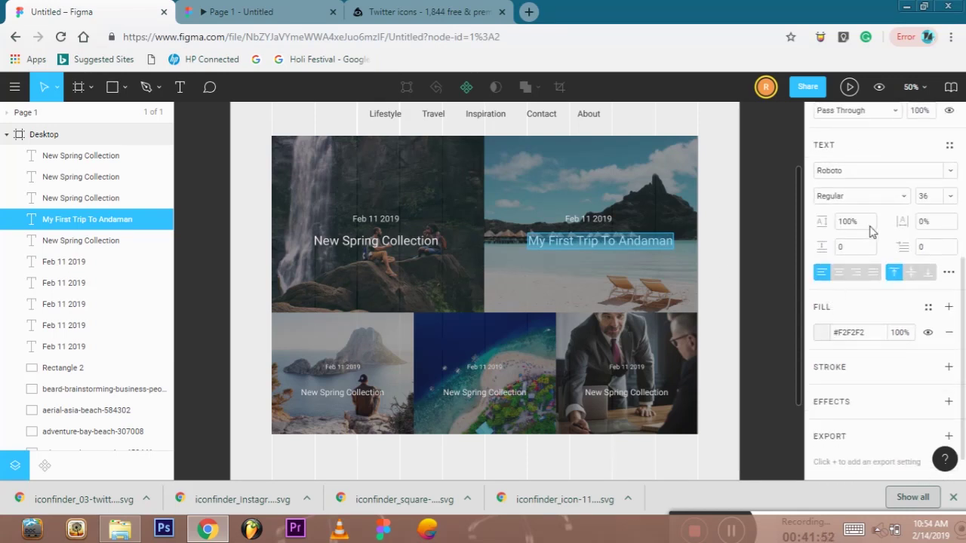
- Change the title on the photo of the man seated by the sea to Travel and move it lower on the photo
{"action": "left_click", "coordinate": [331, 394]}
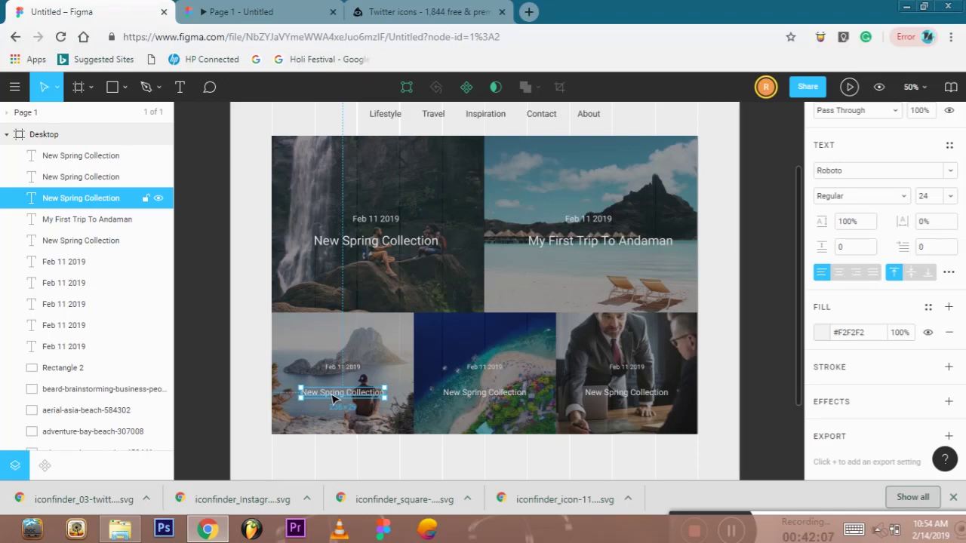
{"action": "double_click", "coordinate": [333, 397]}
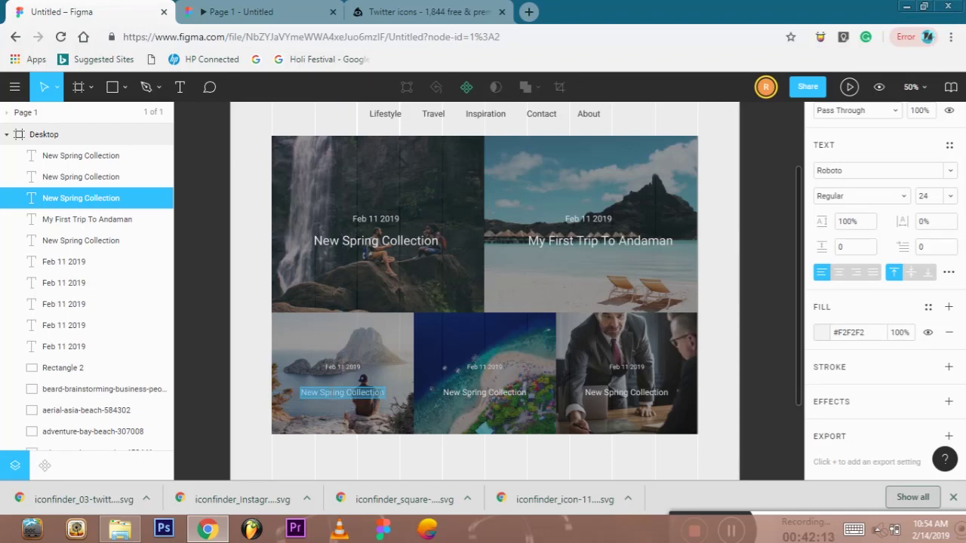
{"action": "type", "text": "Travel"}
{"action": "key", "text": "Escape"}
{"action": "left_click_drag", "start_coordinate": [313, 398], "coordinate": [343, 421]}
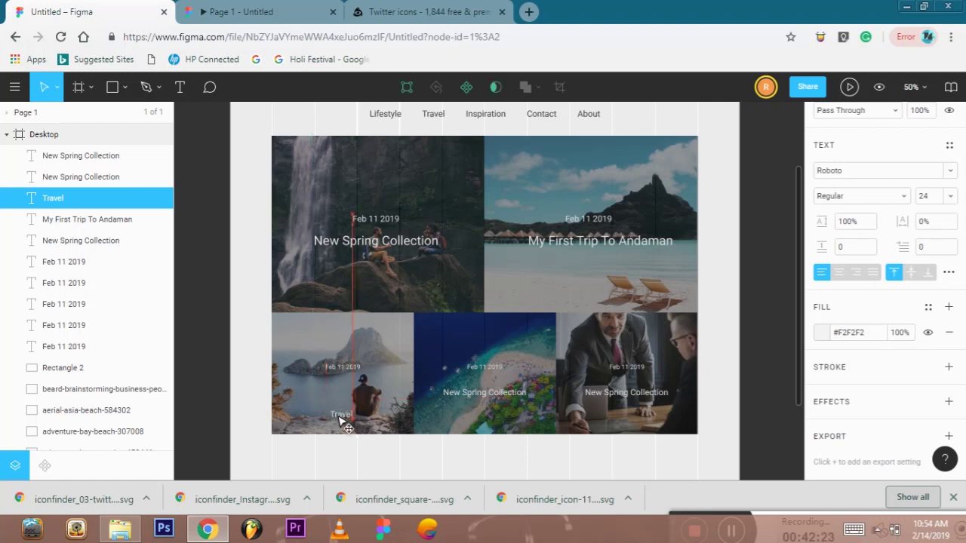
- Delete the dates from the three lower photos
{"action": "left_click_drag", "start_coordinate": [341, 367], "coordinate": [345, 396]}
{"action": "key", "text": "Delete"}
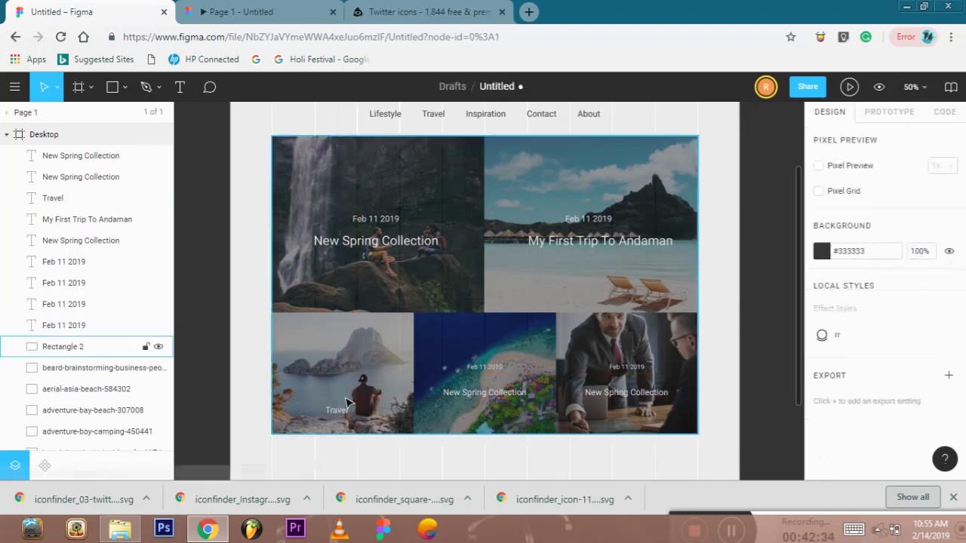
{"action": "left_click", "coordinate": [626, 367]}
{"action": "key", "text": "Delete"}
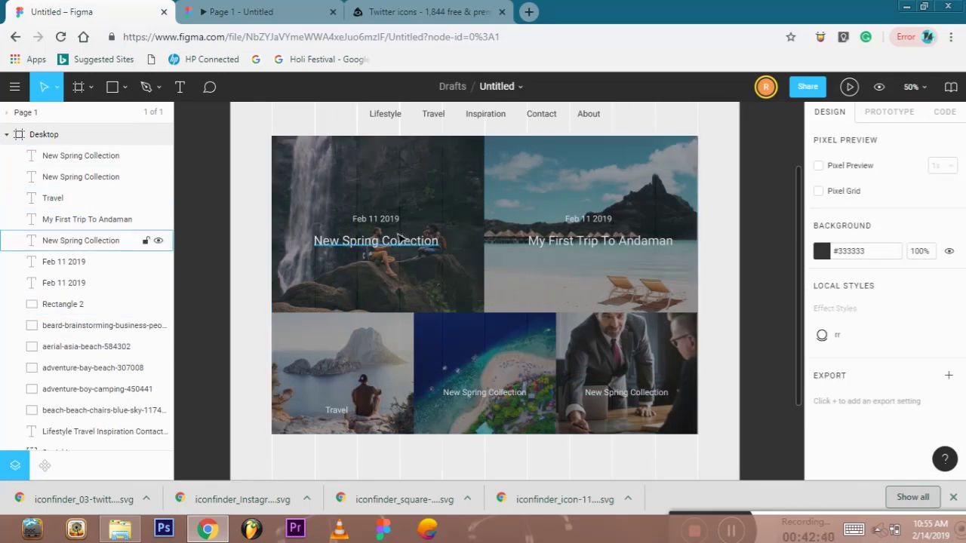
- Draw a 176 by 54 rectangle over the waterfall photo's date, place its layer beneath the date texts, and centre it on the date
{"action": "left_click", "coordinate": [381, 220]}
{"action": "left_click", "coordinate": [112, 87]}
{"action": "left_click_drag", "start_coordinate": [344, 212], "coordinate": [407, 229]}
{"action": "left_click_drag", "start_coordinate": [62, 156], "coordinate": [86, 305]}
{"action": "scroll", "coordinate": [198, 312], "scroll_direction": "up", "scroll_amount": 6}
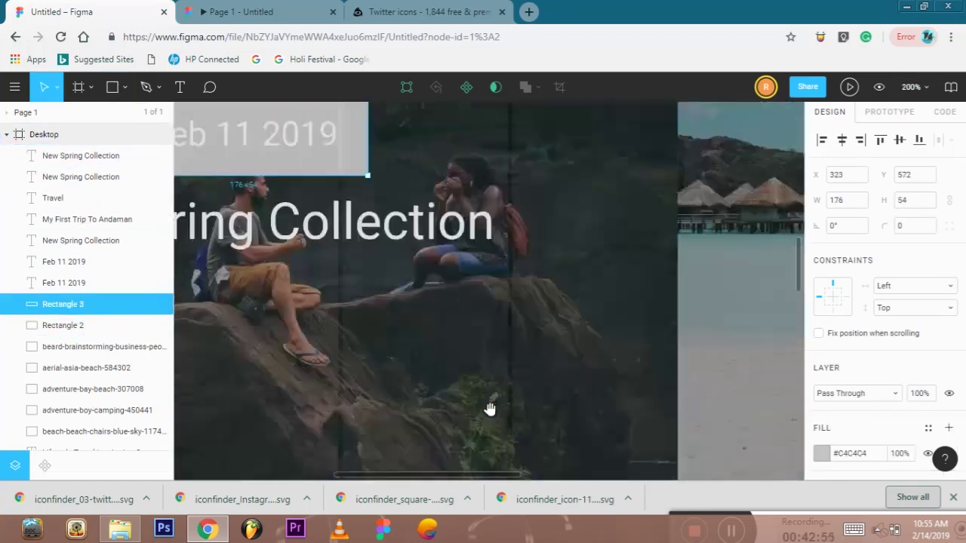
{"action": "left_click_drag", "start_coordinate": [335, 226], "coordinate": [336, 229]}
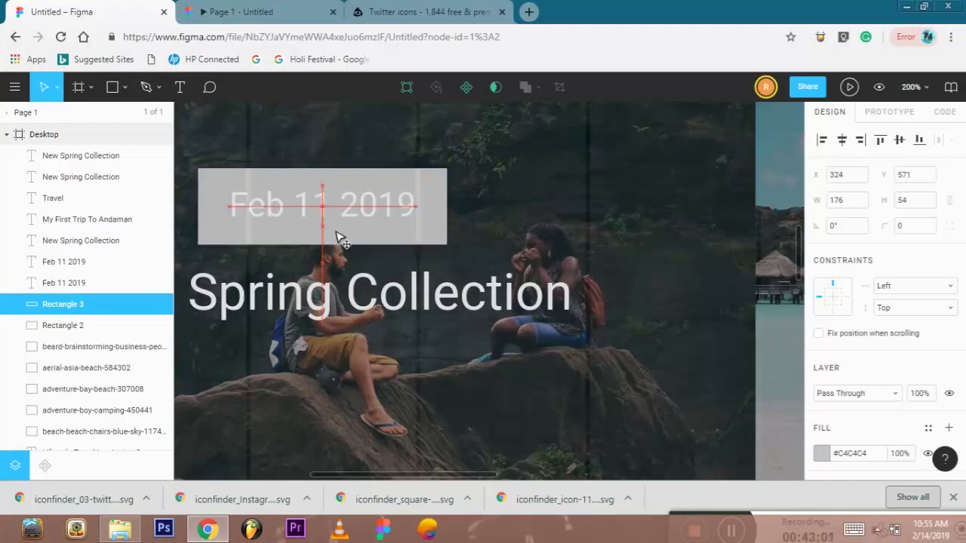
- Try the yellow fill #F2C94C on the rectangle behind the waterfall photo's date
{"action": "left_click", "coordinate": [821, 453]}
{"action": "left_click", "coordinate": [688, 415]}
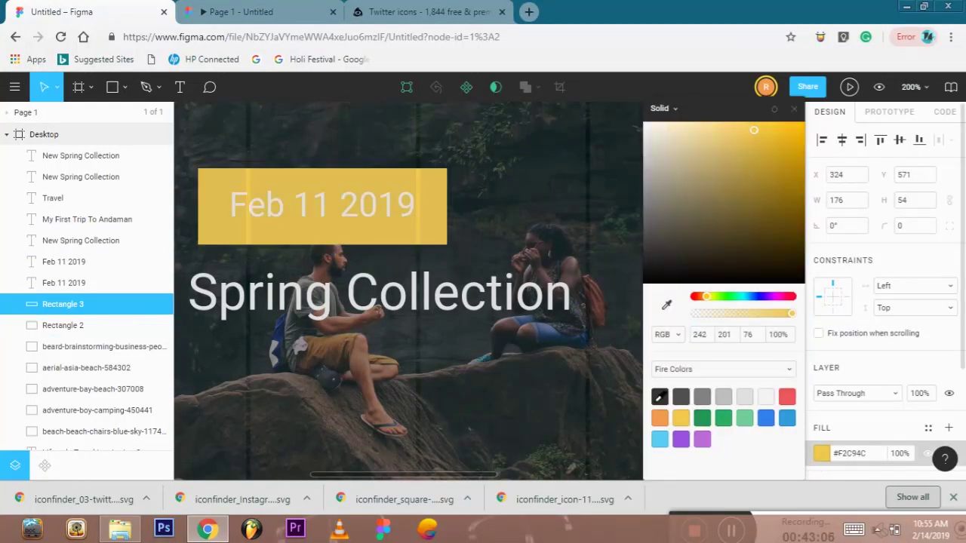
{"action": "left_click", "coordinate": [559, 190]}
{"action": "scroll", "coordinate": [533, 364], "scroll_direction": "up", "scroll_amount": 5}
{"action": "scroll", "coordinate": [491, 302], "scroll_direction": "down", "scroll_amount": 4}
- Set the fill of the rectangle behind the waterfall photo's date to blue #2F80ED
{"action": "left_click", "coordinate": [487, 289]}
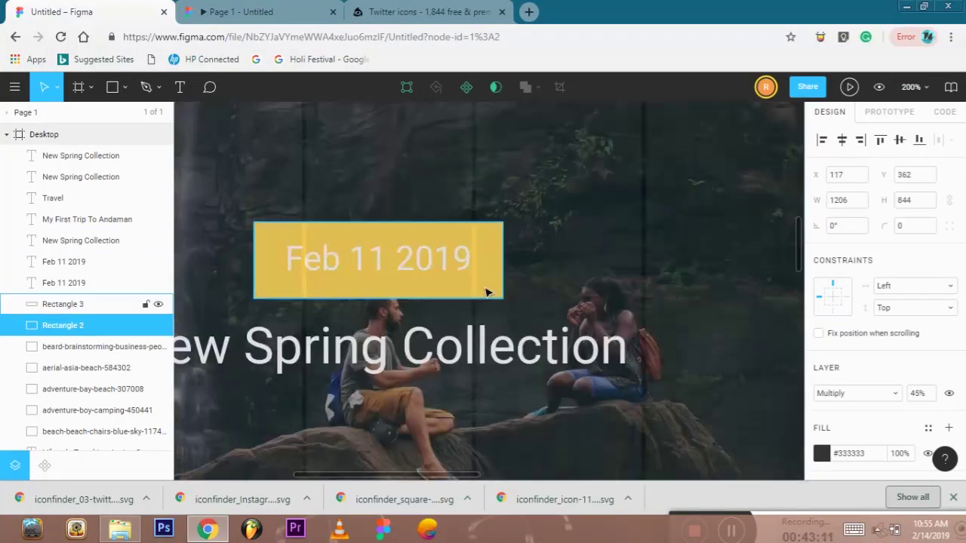
{"action": "left_click", "coordinate": [821, 453]}
{"action": "left_click", "coordinate": [766, 418]}
{"action": "scroll", "coordinate": [483, 340], "scroll_direction": "up", "scroll_amount": 4}
{"action": "scroll", "coordinate": [483, 339], "scroll_direction": "down", "scroll_amount": 4}
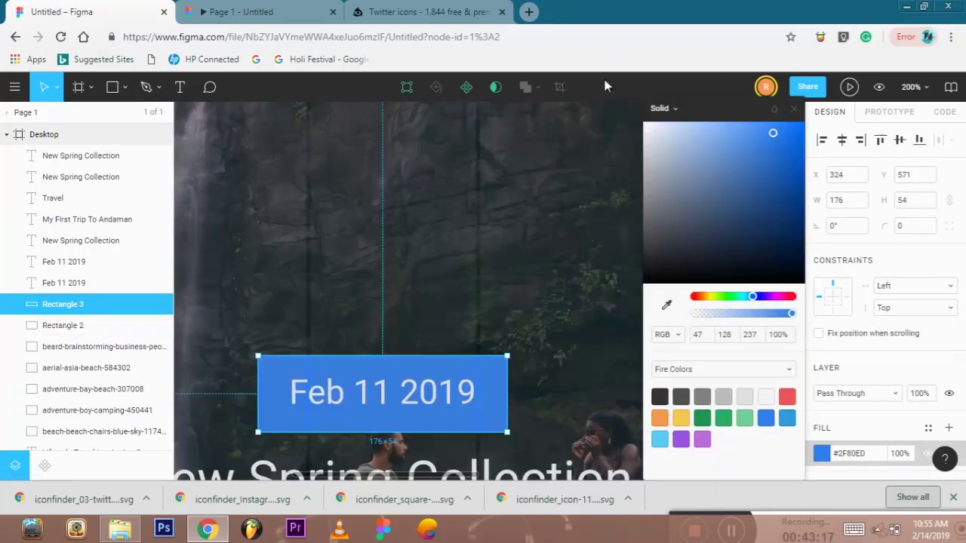
{"action": "scroll", "coordinate": [483, 340], "scroll_direction": "right", "scroll_amount": 1}
{"action": "left_click", "coordinate": [805, 126]}
- Paste a copy of the blue rectangle and position it behind the date on the beach chairs photo
{"action": "key", "text": "ctrl+v"}
{"action": "left_click_drag", "start_coordinate": [378, 302], "coordinate": [566, 304]}
{"action": "key", "text": "shift+0"}
{"action": "key", "text": "minus"}
{"action": "left_click_drag", "start_coordinate": [495, 290], "coordinate": [687, 300]}
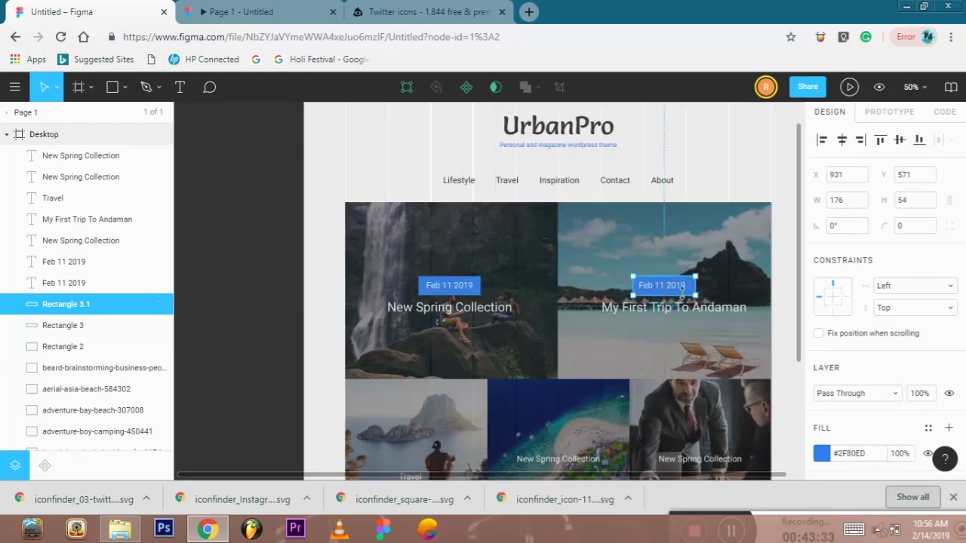
{"action": "key", "text": "shift+0"}
{"action": "left_click_drag", "start_coordinate": [650, 261], "coordinate": [450, 271]}
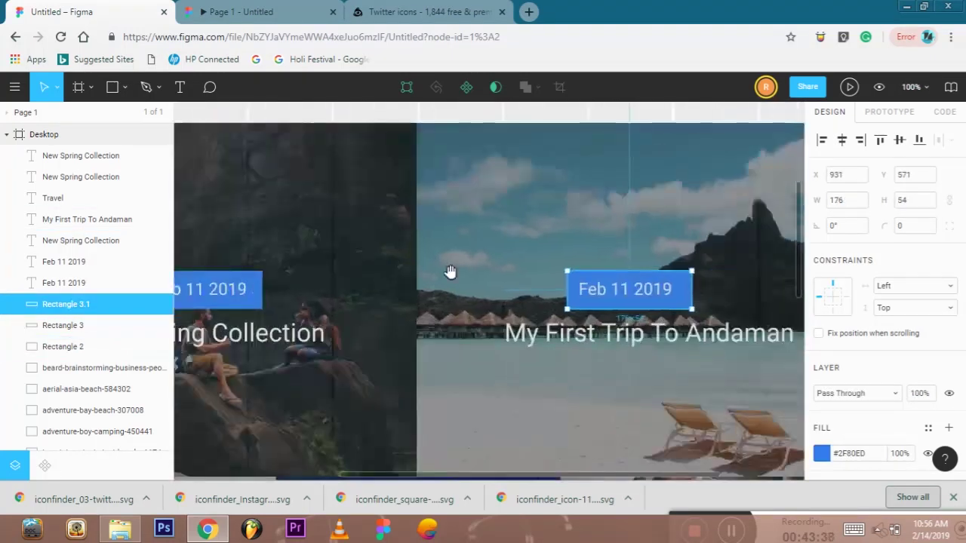
{"action": "left_click", "coordinate": [62, 346]}
{"action": "left_click_drag", "start_coordinate": [410, 463], "coordinate": [504, 411]}
{"action": "left_click", "coordinate": [104, 176]}
{"action": "left_click", "coordinate": [179, 87]}
{"action": "left_click", "coordinate": [446, 319]}
{"action": "key", "text": "Escape"}
{"action": "key", "text": "ctrl+z"}
{"action": "key", "text": "ctrl+z"}
{"action": "key", "text": "ctrl+z"}
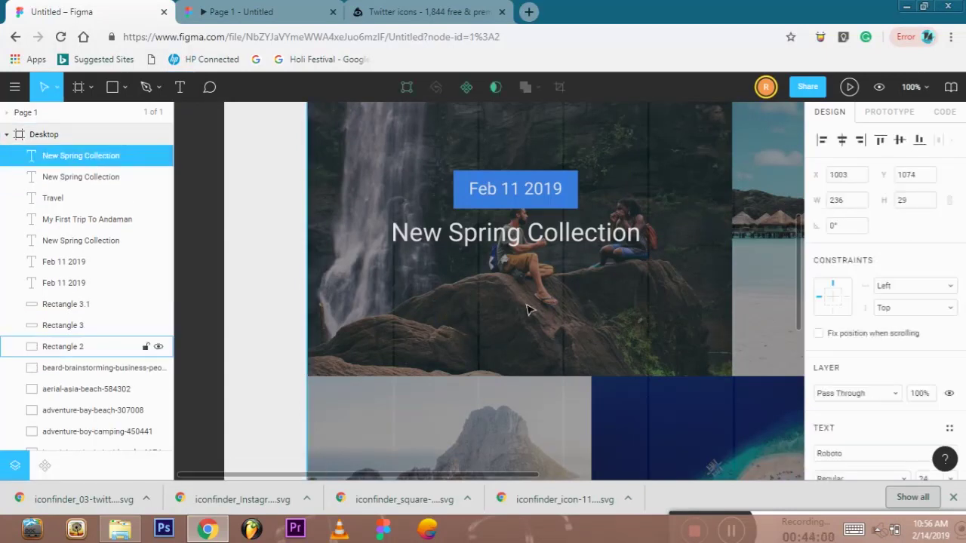
{"action": "key", "text": "ctrl+shift+z"}
- Add the text Continue Reading below the title on the waterfall photo and set its fill to #F2F2F2
{"action": "left_click", "coordinate": [180, 87]}
{"action": "left_click", "coordinate": [452, 301]}
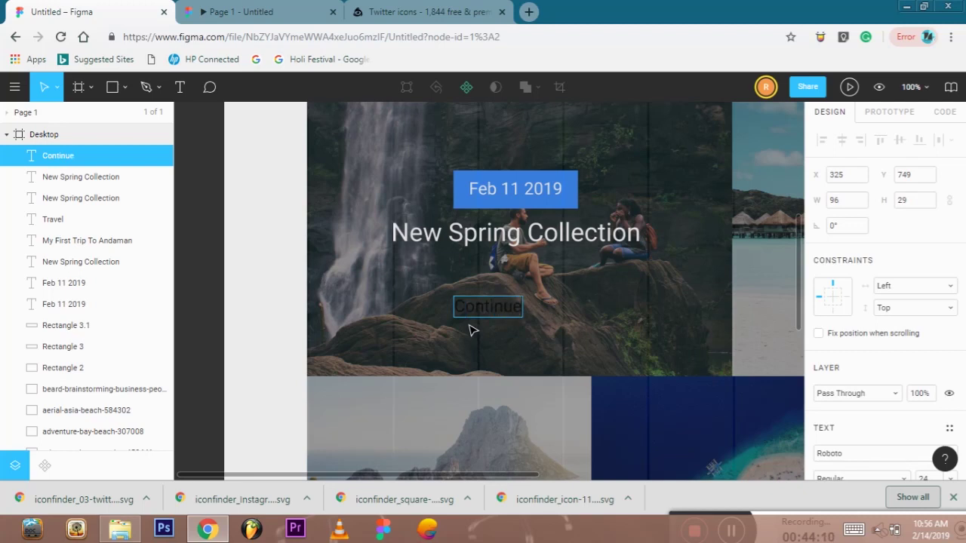
{"action": "key", "text": "ctrl+a"}
{"action": "scroll", "coordinate": [841, 356], "scroll_direction": "down", "scroll_amount": 4}
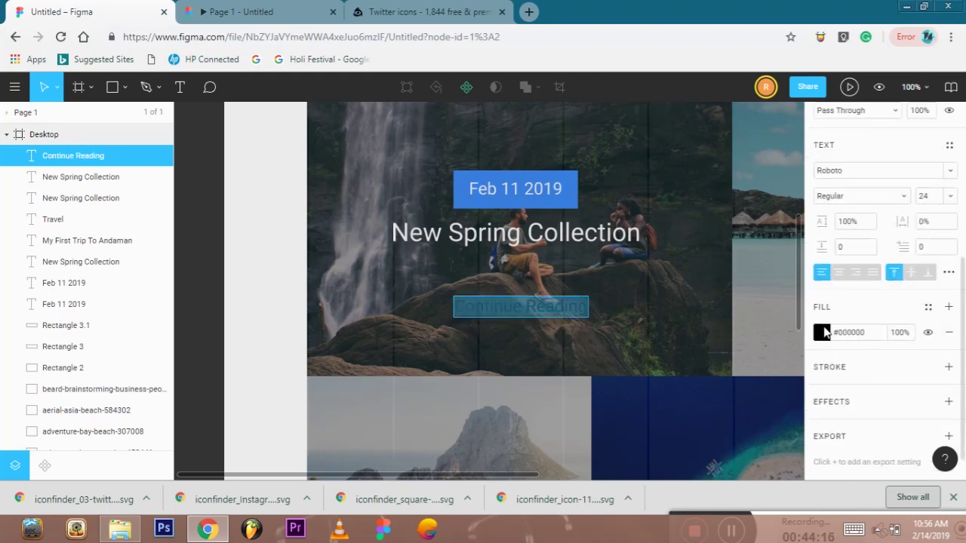
{"action": "left_click", "coordinate": [821, 332]}
{"action": "left_click", "coordinate": [765, 397]}
{"action": "key", "text": "Escape"}
- Set the Continue Reading text to size 18 and centre it just below the New Spring Collection title
{"action": "left_click", "coordinate": [950, 196]}
{"action": "left_click", "coordinate": [925, 188]}
{"action": "left_click_drag", "start_coordinate": [493, 302], "coordinate": [545, 289]}
{"action": "left_click", "coordinate": [954, 199]}
{"action": "left_click", "coordinate": [903, 248]}
{"action": "left_click", "coordinate": [554, 330]}
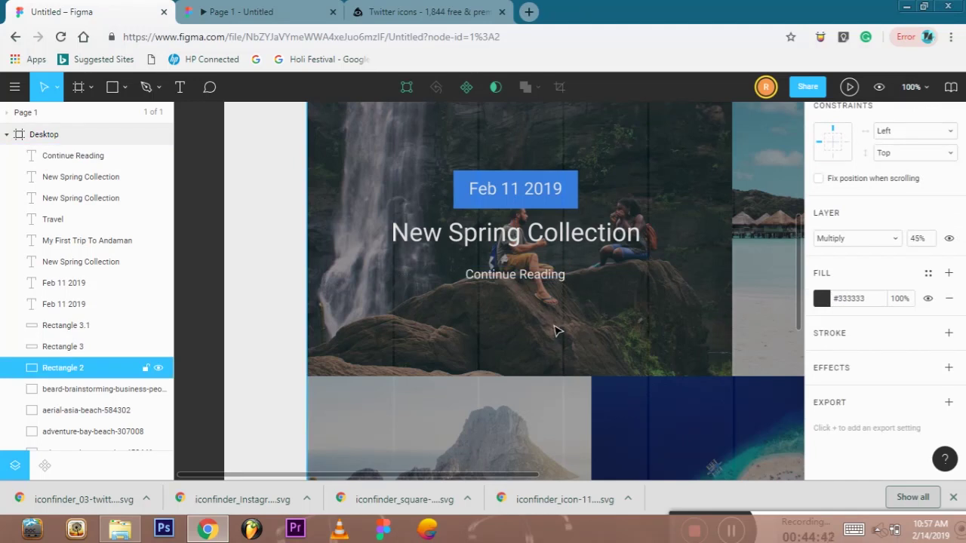
- Change the fill of the Continue Reading text to dark grey
{"action": "left_click", "coordinate": [514, 274]}
{"action": "left_click", "coordinate": [822, 332]}
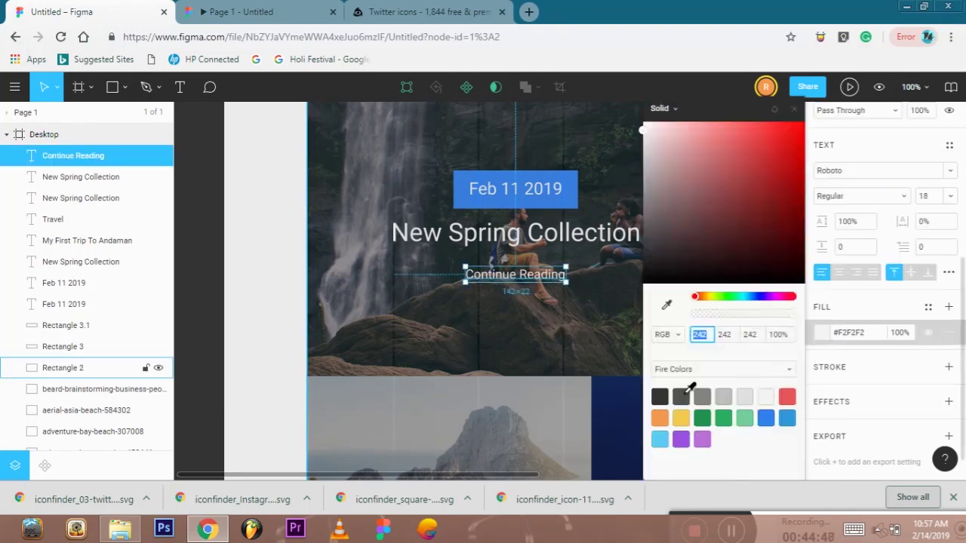
{"action": "left_click", "coordinate": [670, 393]}
{"action": "left_click", "coordinate": [570, 362]}
- Choose the Rectangle tool and rename the layer of the dark overlay rectangle covering the photos to Black
{"action": "left_click", "coordinate": [124, 87]}
{"action": "left_click", "coordinate": [113, 117]}
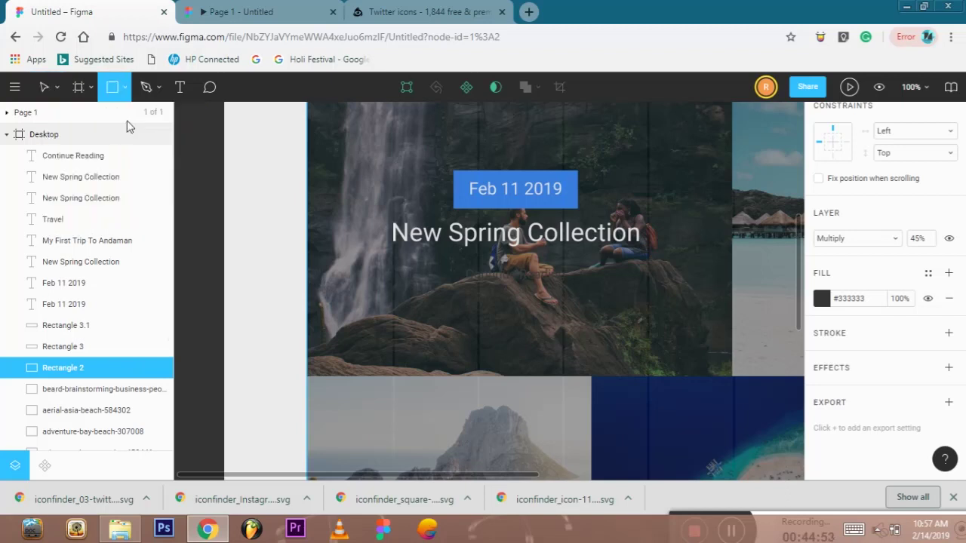
{"action": "scroll", "coordinate": [36, 243], "scroll_direction": "down", "scroll_amount": 2}
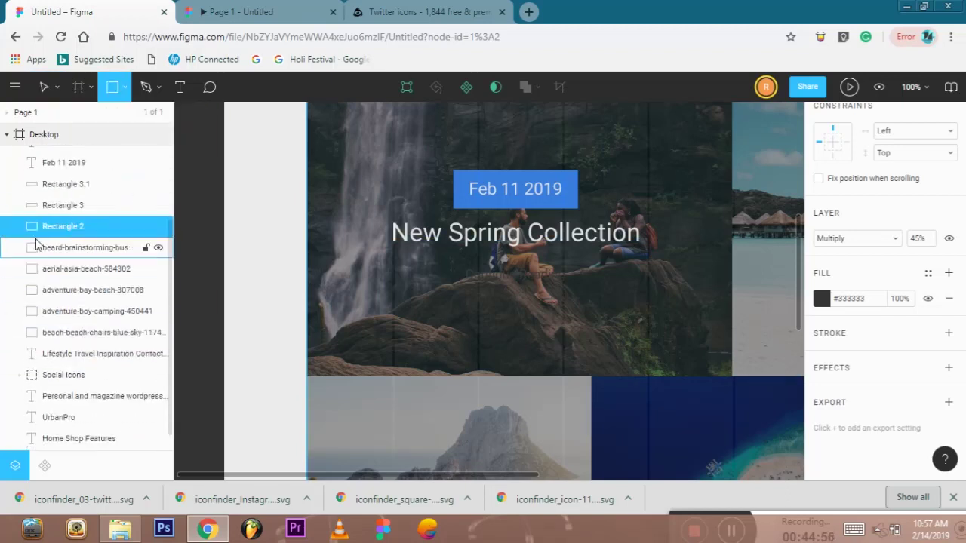
{"action": "double_click", "coordinate": [89, 232]}
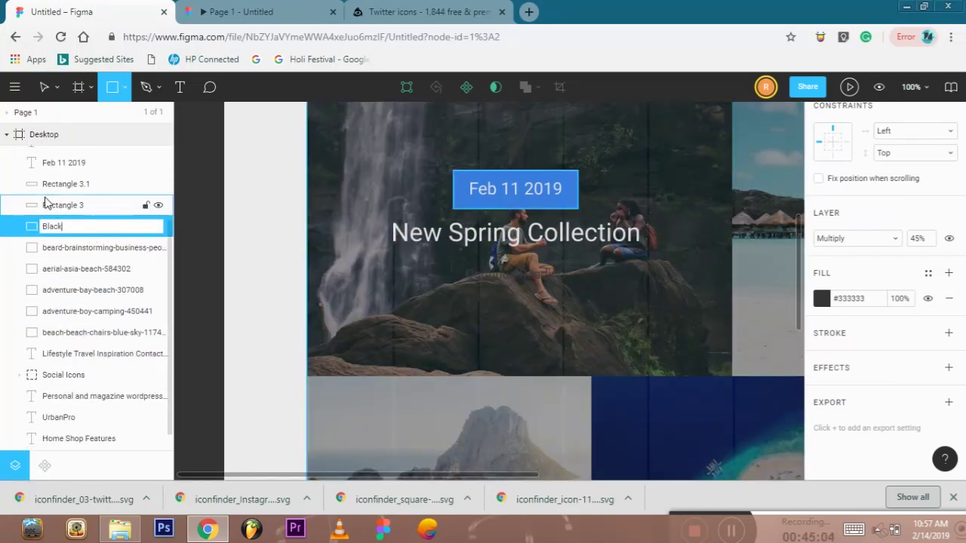
{"action": "left_click", "coordinate": [144, 200]}
{"action": "left_click", "coordinate": [143, 227]}
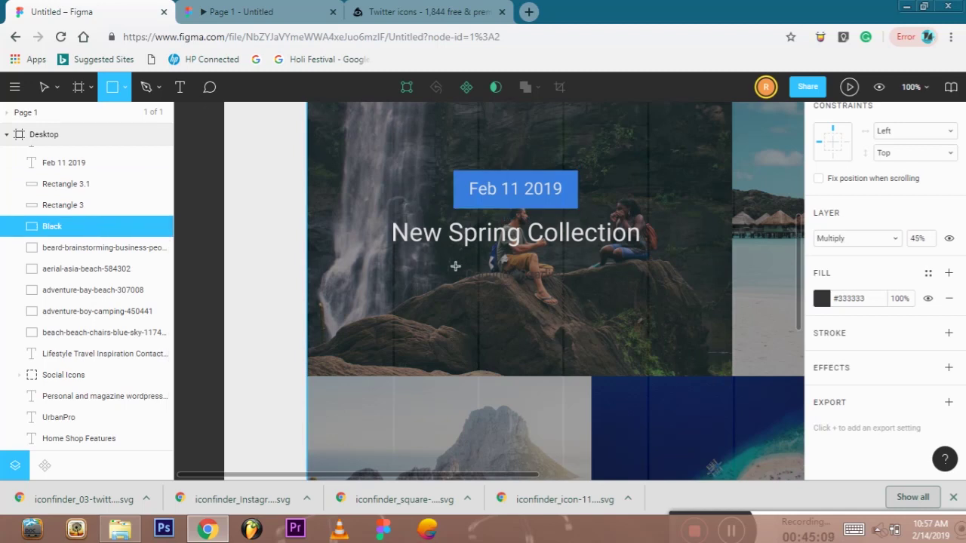
- Draw a rectangle about 154 × 37 around the Continue Reading text on the waterfall photo and place its layer behind the text
{"action": "mouse_move", "coordinate": [456, 265]}
{"action": "left_mouse_down"}
{"action": "mouse_move", "coordinate": [581, 294]}
{"action": "mouse_move", "coordinate": [571, 289]}
{"action": "left_mouse_up"}
{"action": "mouse_move", "coordinate": [67, 159]}
{"action": "left_mouse_down"}
{"action": "mouse_move", "coordinate": [93, 370]}
{"action": "mouse_move", "coordinate": [93, 336]}
{"action": "left_mouse_up"}
{"action": "key", "text": "plus"}
{"action": "key", "text": "plus"}
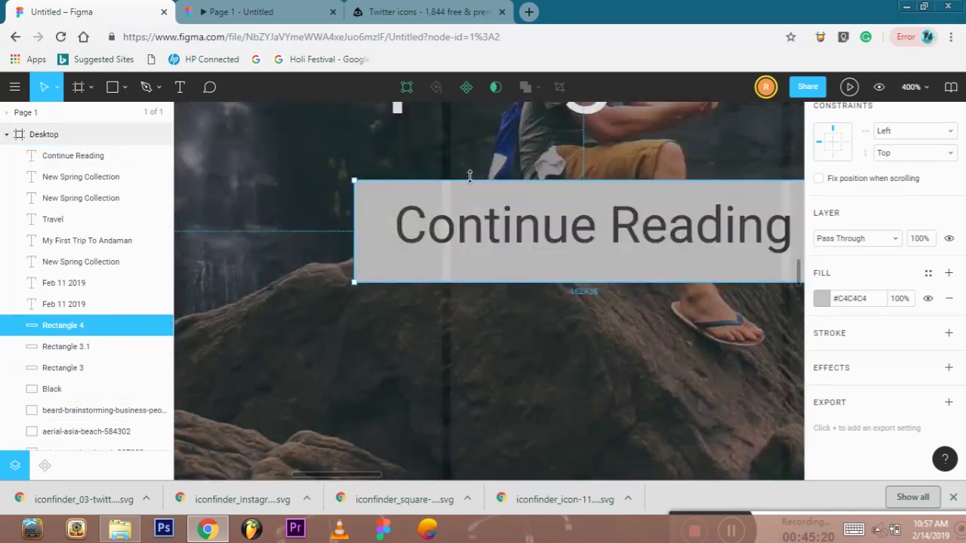
{"action": "scroll", "coordinate": [380, 383], "scroll_direction": "right", "scroll_amount": 3}
{"action": "scroll", "coordinate": [379, 383], "scroll_direction": "up", "scroll_amount": 2}
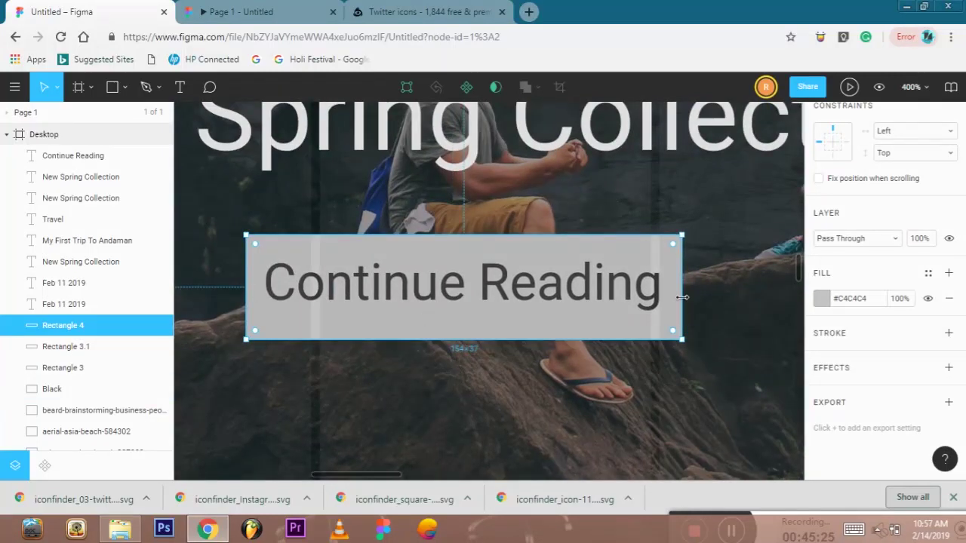
- Change the fill of the rectangle behind Continue Reading to #F2F2F2
{"action": "left_click", "coordinate": [822, 298]}
{"action": "left_click", "coordinate": [410, 392]}
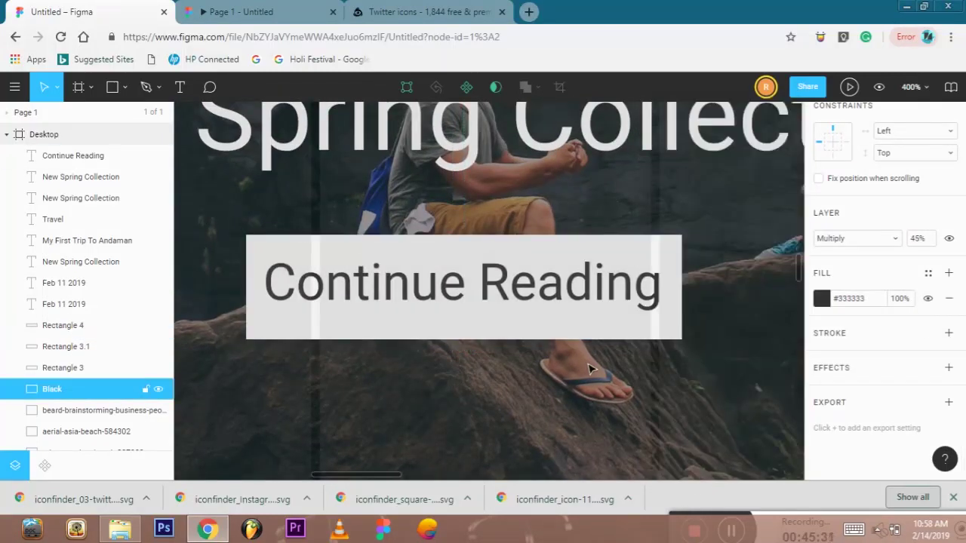
{"action": "key", "text": "shift+0"}
- Lock the button rectangle's proportions, set its width to 170 and centre it behind the Continue Reading text
{"action": "left_click", "coordinate": [506, 299]}
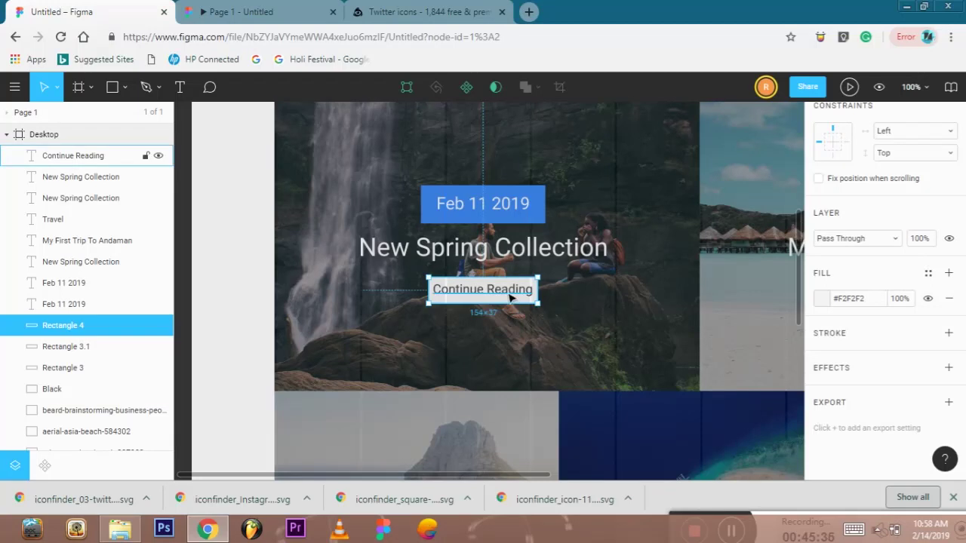
{"action": "scroll", "coordinate": [925, 174], "scroll_direction": "up", "scroll_amount": 3}
{"action": "left_click", "coordinate": [950, 200]}
{"action": "left_click_drag", "start_coordinate": [815, 200], "coordinate": [828, 200]}
{"action": "left_click_drag", "start_coordinate": [519, 308], "coordinate": [513, 306]}
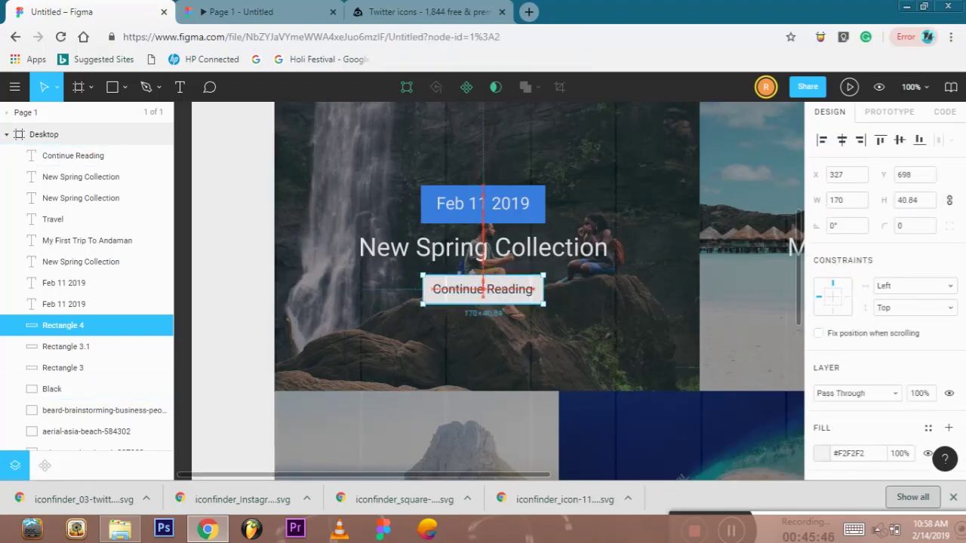
{"action": "left_click", "coordinate": [531, 347]}
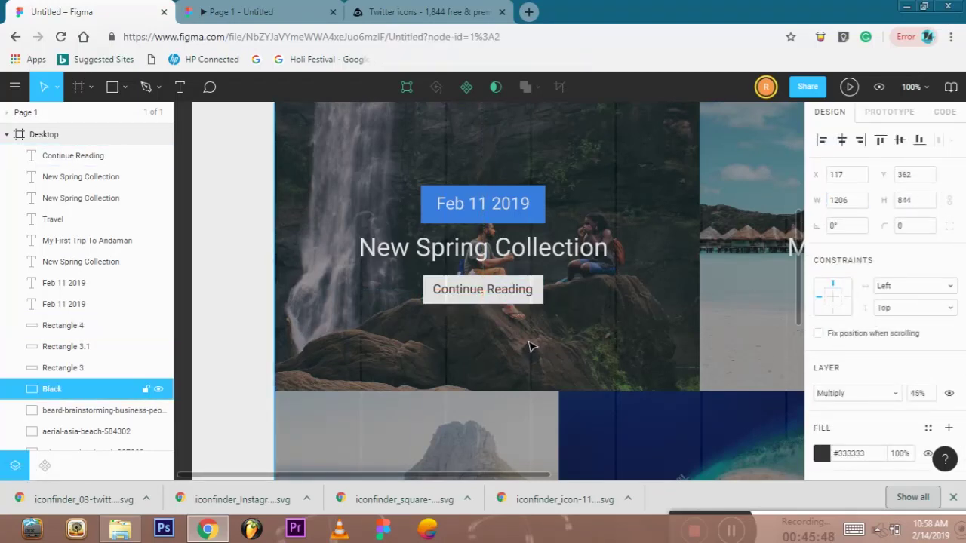
- Duplicate the Continue Reading text and place the copy below the title on the beach photo
{"action": "left_click", "coordinate": [500, 299]}
{"action": "left_click", "coordinate": [90, 156]}
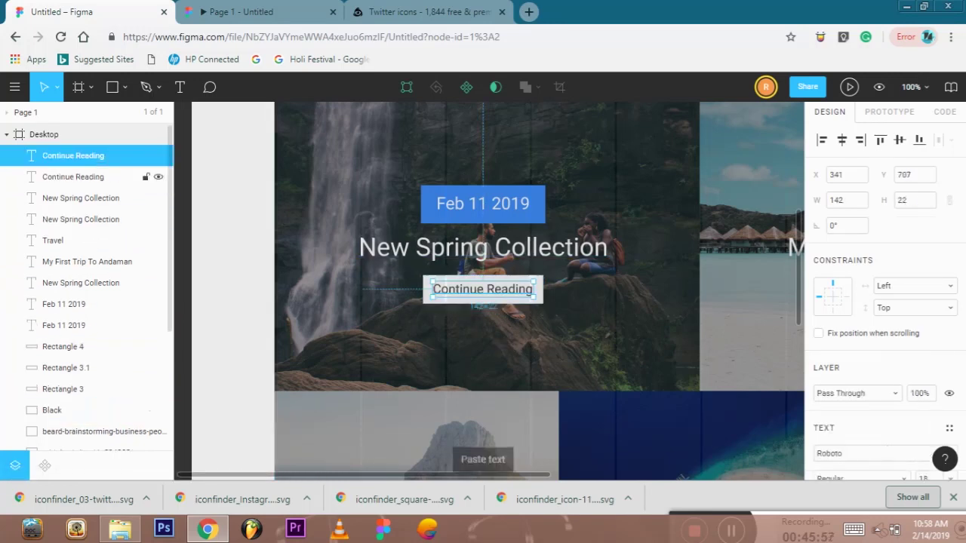
{"action": "key", "text": "ctrl+d"}
{"action": "scroll", "coordinate": [216, 395], "scroll_direction": "right", "scroll_amount": 5}
{"action": "left_click_drag", "start_coordinate": [343, 325], "coordinate": [709, 318]}
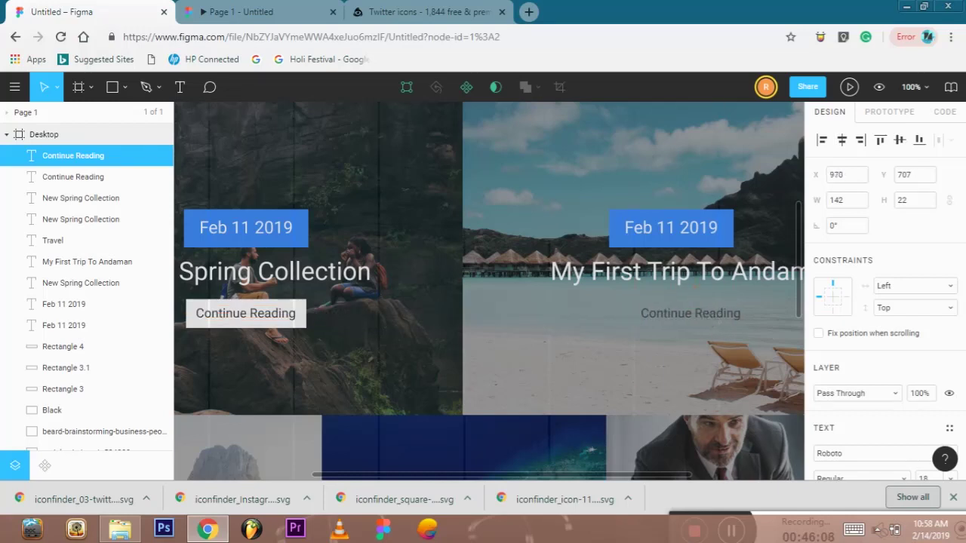
- Reposition the My First Trip To Andaman title just below the date badge on the beach photo
{"action": "scroll", "coordinate": [518, 400], "scroll_direction": "right", "scroll_amount": 5}
{"action": "scroll", "coordinate": [657, 399], "scroll_direction": "left", "scroll_amount": 4}
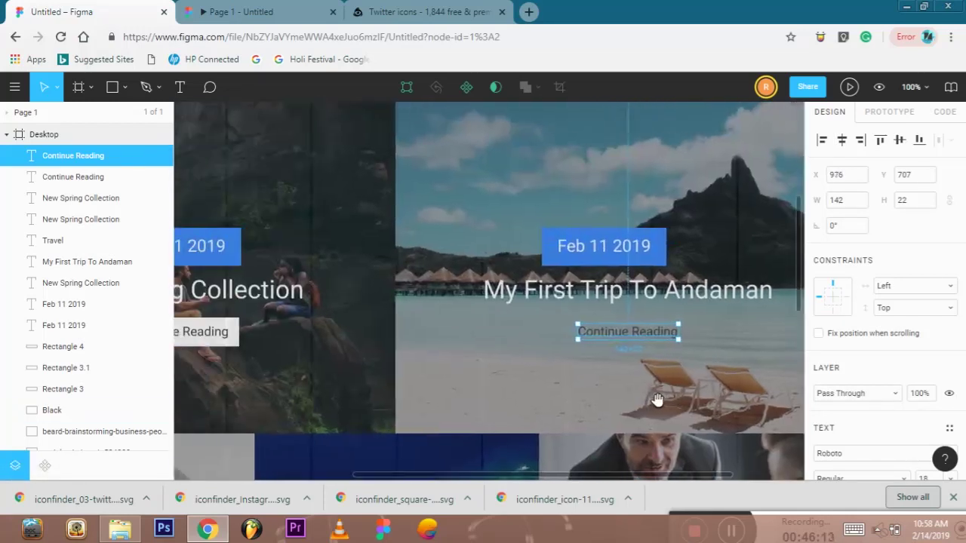
{"action": "left_click", "coordinate": [649, 301]}
{"action": "left_click_drag", "start_coordinate": [647, 301], "coordinate": [678, 191]}
{"action": "key", "text": "minus"}
{"action": "left_click_drag", "start_coordinate": [603, 235], "coordinate": [585, 294]}
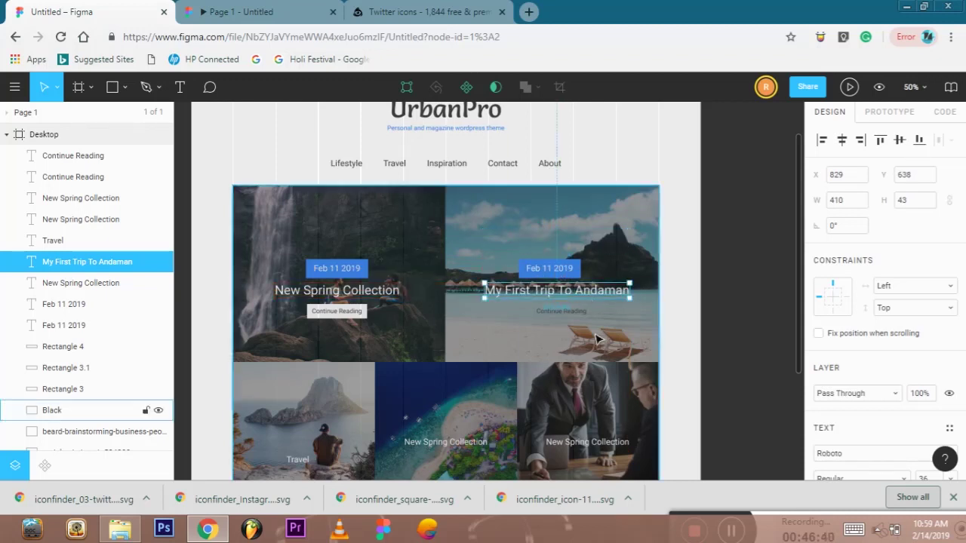
- Centre the copied Continue Reading text beneath the My First Trip To Andaman title
{"action": "left_click", "coordinate": [572, 318]}
{"action": "left_click", "coordinate": [571, 309]}
{"action": "left_click_drag", "start_coordinate": [571, 309], "coordinate": [561, 250]}
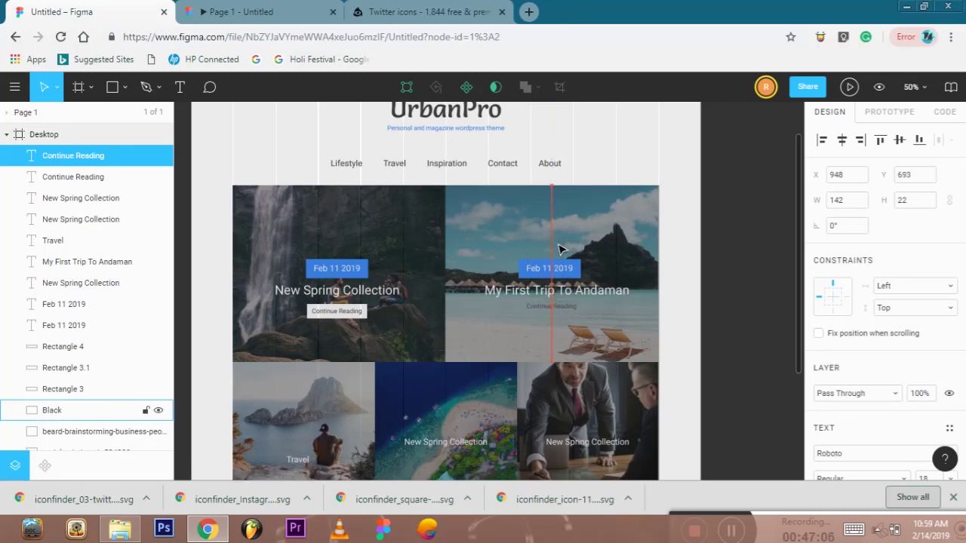
{"action": "left_click_drag", "start_coordinate": [560, 249], "coordinate": [549, 315]}
{"action": "left_click", "coordinate": [556, 341]}
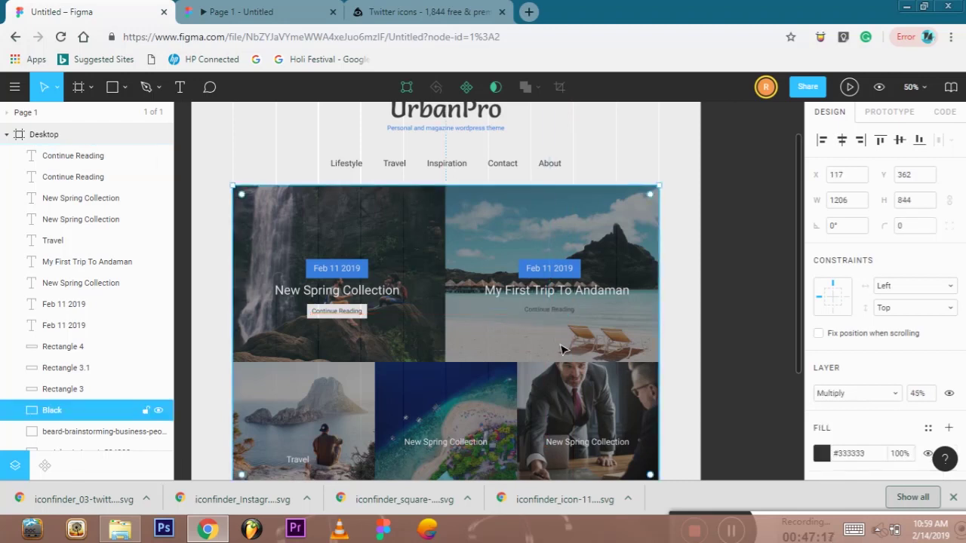
{"action": "scroll", "coordinate": [551, 317], "scroll_direction": "up", "scroll_amount": 5}
{"action": "left_click", "coordinate": [113, 88]}
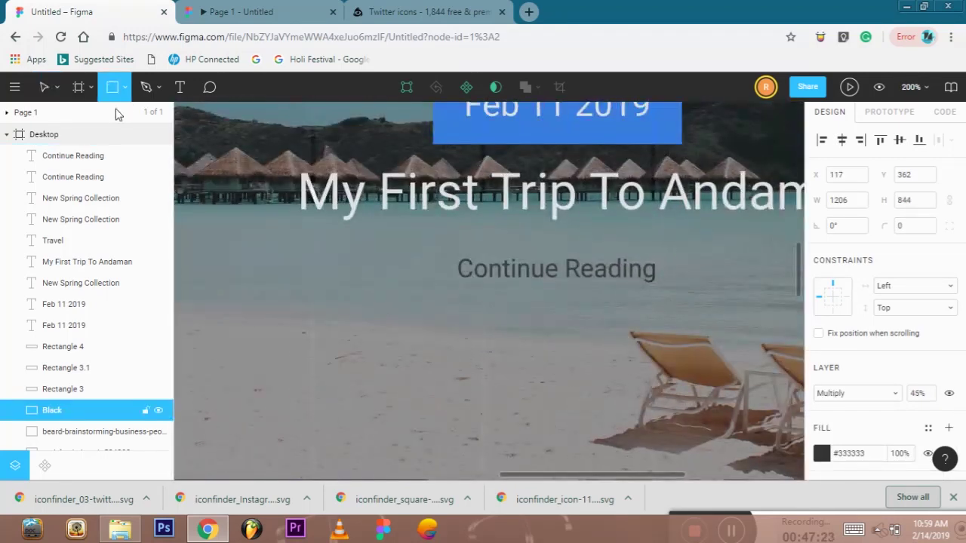
{"action": "left_click_drag", "start_coordinate": [453, 252], "coordinate": [664, 292]}
{"action": "key", "text": "ctrl+z"}
{"action": "key", "text": "shift+0"}
{"action": "key", "text": "minus"}
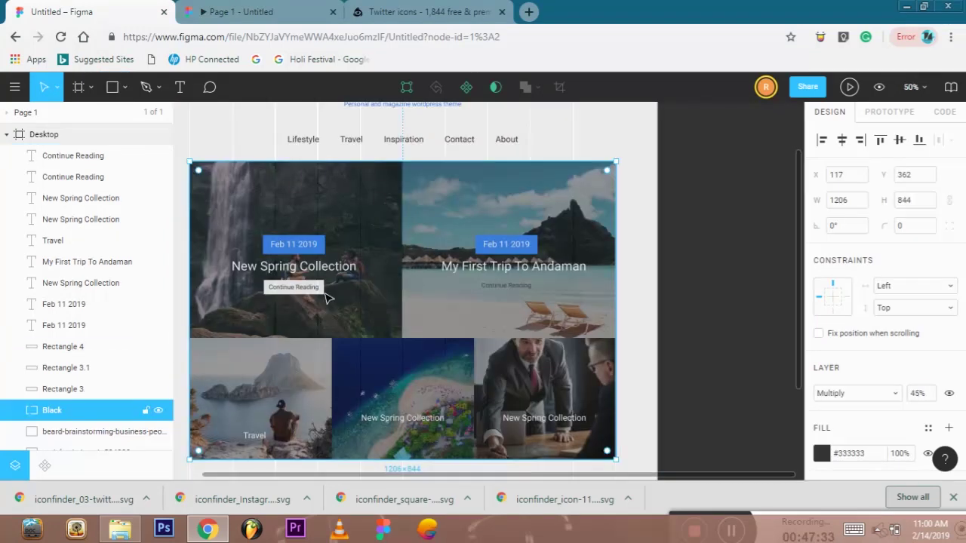
- Copy the light button rectangle from the waterfall photo and place it behind Continue Reading on the beach photo
{"action": "left_click", "coordinate": [326, 296]}
{"action": "key", "text": "ctrl+c"}
{"action": "key", "text": "ctrl+v"}
{"action": "left_click_drag", "start_coordinate": [326, 296], "coordinate": [520, 298]}
{"action": "left_click", "coordinate": [521, 298]}
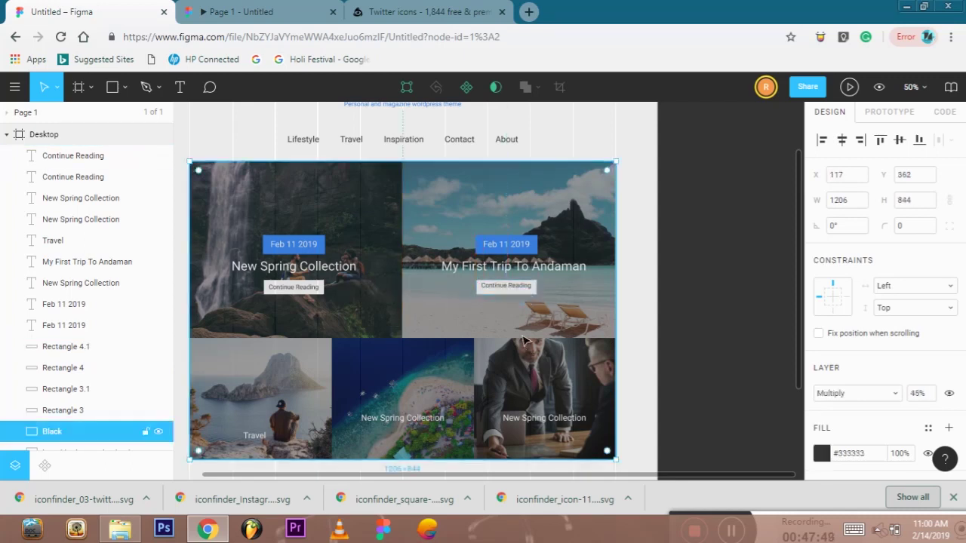
- Compare the two buttons' positions and set the Y position of the beach photo's Continue Reading text to 707
{"action": "left_click", "coordinate": [508, 290]}
{"action": "key", "text": "shift+equal"}
{"action": "key", "text": "minus"}
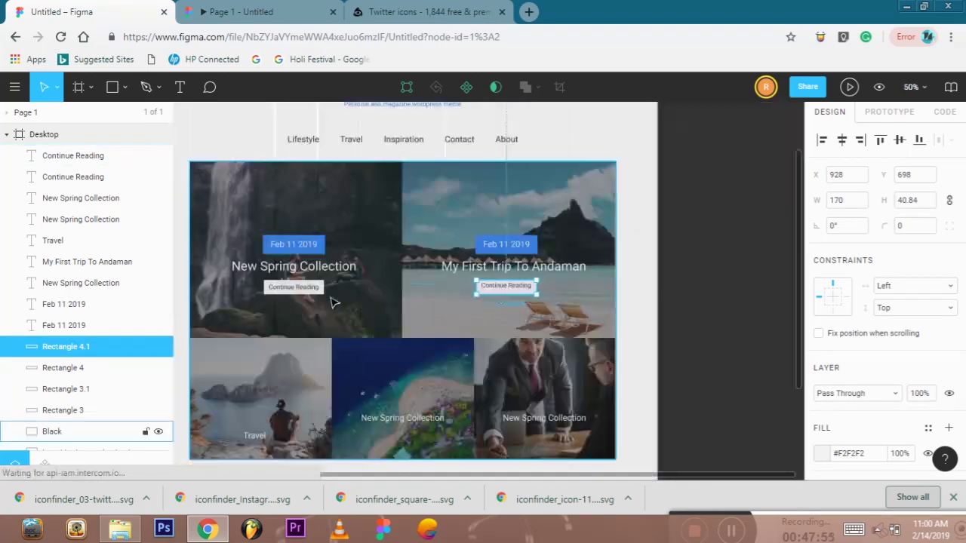
{"action": "left_click", "coordinate": [83, 367]}
{"action": "left_click", "coordinate": [498, 297]}
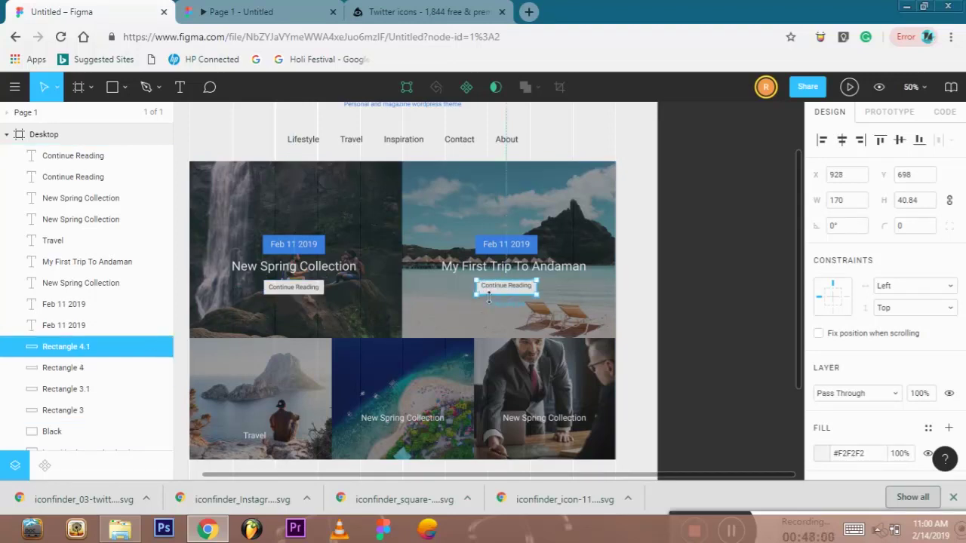
{"action": "left_click", "coordinate": [507, 287]}
{"action": "left_click", "coordinate": [310, 292]}
{"action": "left_click", "coordinate": [496, 287]}
{"action": "left_click", "coordinate": [928, 175]}
{"action": "type", "text": "707"}
{"action": "key", "text": "Return"}
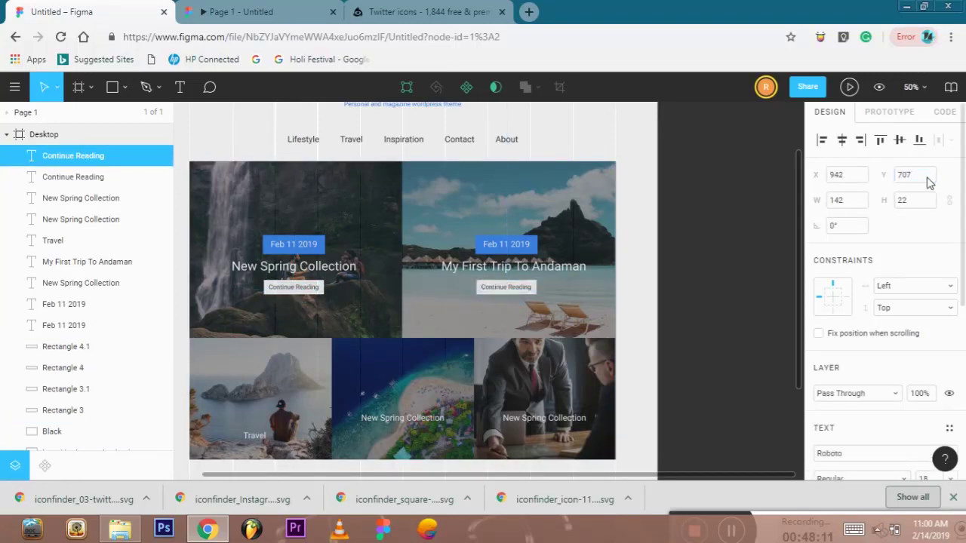
{"action": "left_click", "coordinate": [770, 255]}
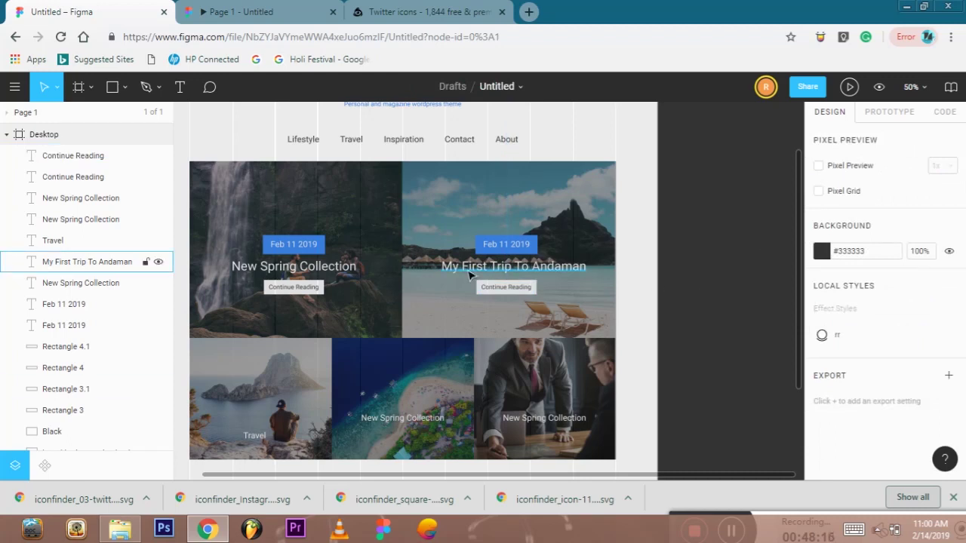
{"action": "left_click", "coordinate": [293, 266]}
{"action": "left_click", "coordinate": [515, 270]}
{"action": "left_click", "coordinate": [643, 319]}
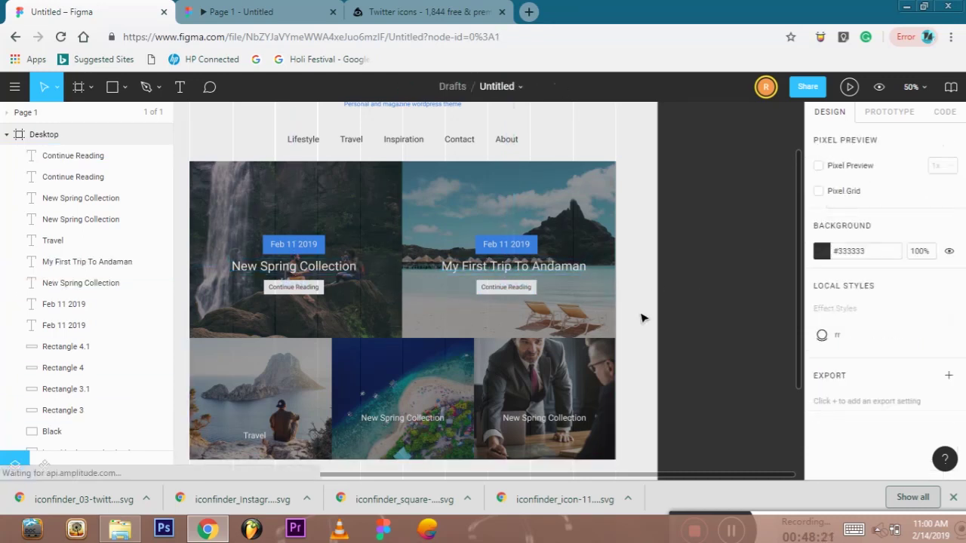
- Change the Travel text on the island photo to Featured Category TRAVEL on two lines and align it to the centre
{"action": "scroll", "coordinate": [643, 319], "scroll_direction": "down", "scroll_amount": 1}
{"action": "scroll", "coordinate": [651, 300], "scroll_direction": "down", "scroll_amount": 2}
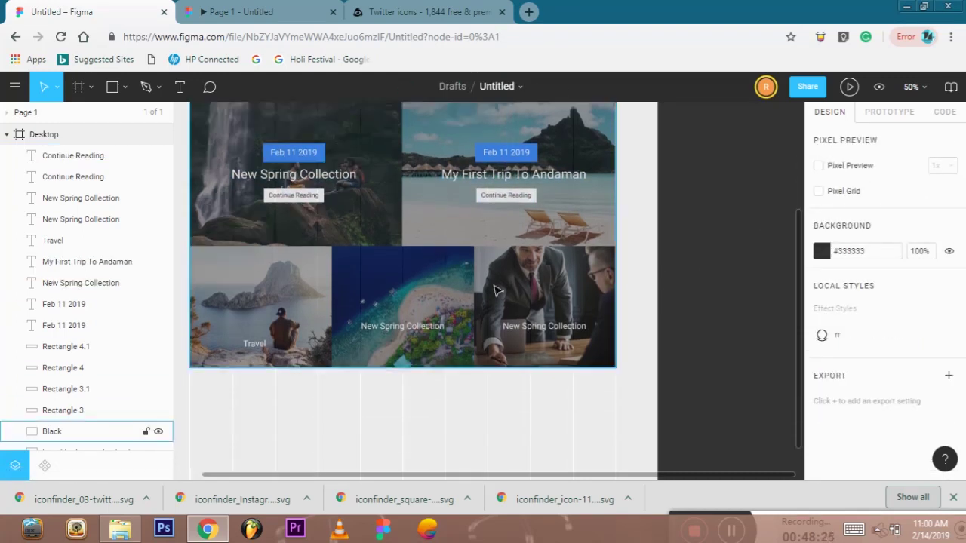
{"action": "left_click", "coordinate": [392, 332]}
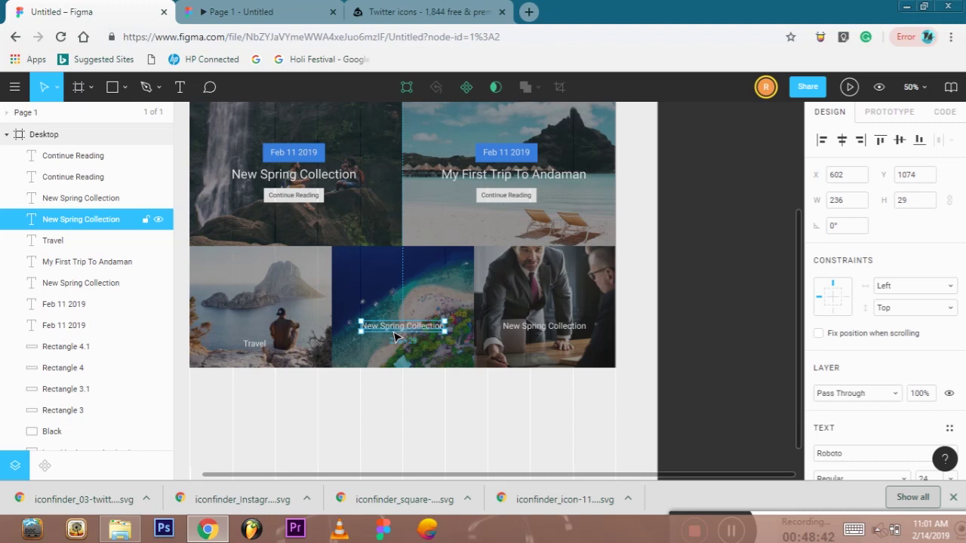
{"action": "left_click", "coordinate": [256, 346]}
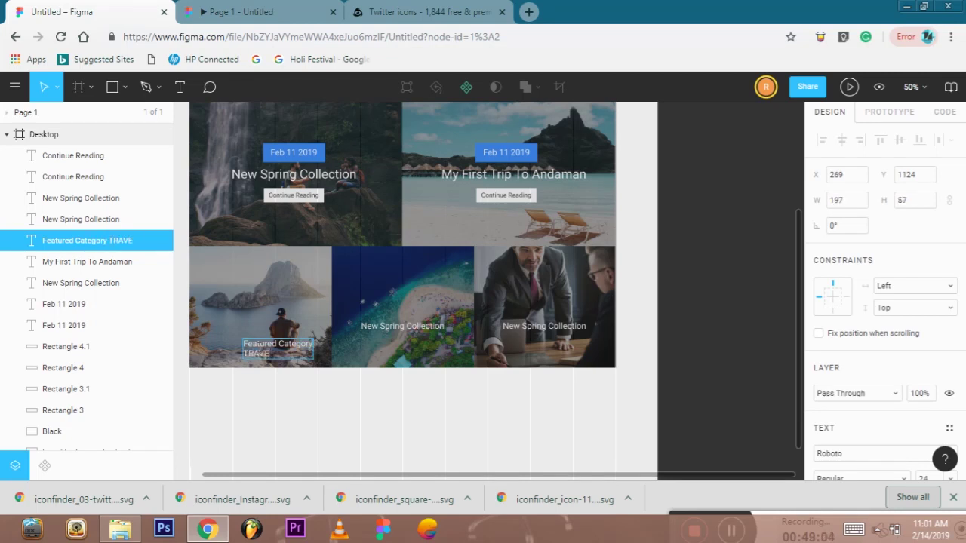
{"action": "scroll", "coordinate": [909, 342], "scroll_direction": "down", "scroll_amount": 2}
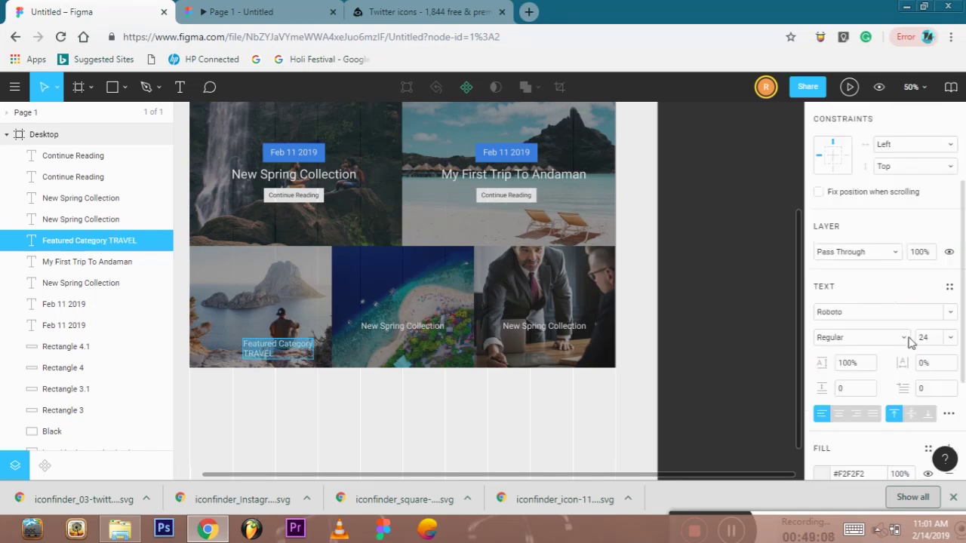
{"action": "left_click", "coordinate": [840, 415]}
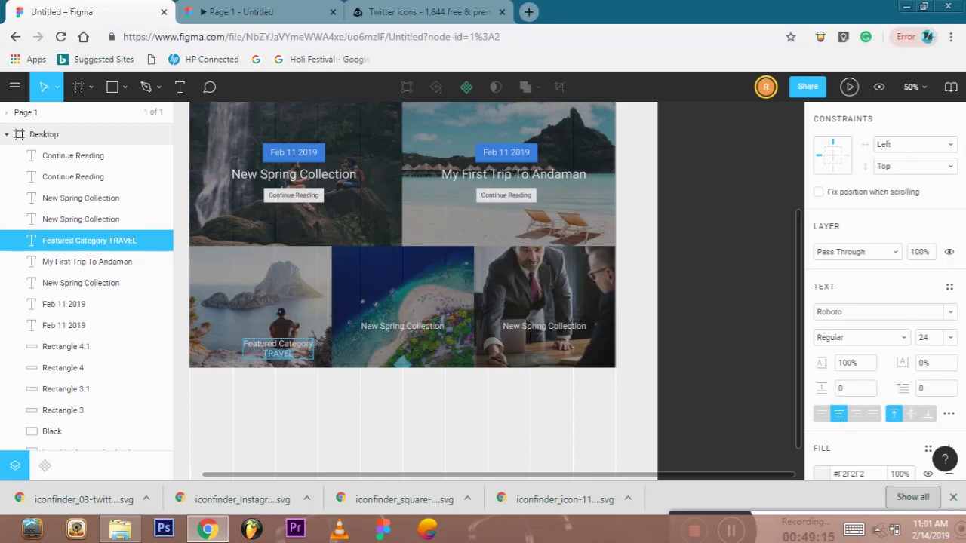
- Make the word TRAVEL bold and centre the Featured Category text near the lower edge of the island photo
{"action": "scroll", "coordinate": [887, 332], "scroll_direction": "down", "scroll_amount": 3}
{"action": "scroll", "coordinate": [849, 353], "scroll_direction": "up", "scroll_amount": 3}
{"action": "left_click", "coordinate": [843, 375]}
{"action": "left_click", "coordinate": [843, 334]}
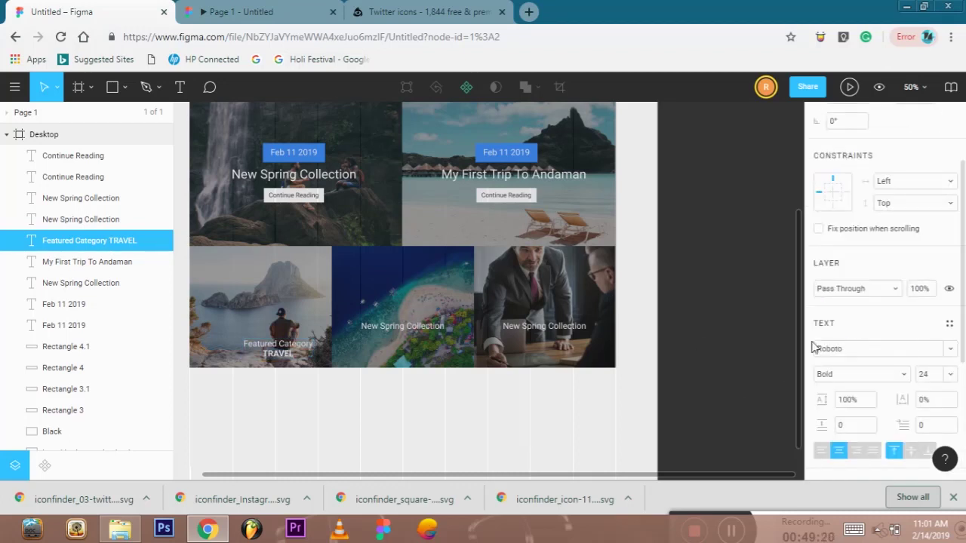
{"action": "left_click_drag", "start_coordinate": [282, 357], "coordinate": [257, 360]}
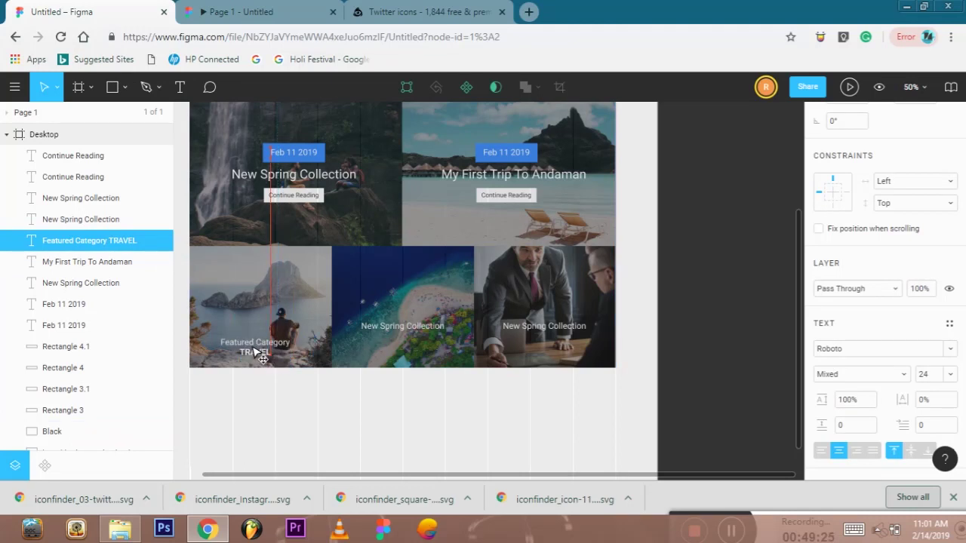
{"action": "left_click_drag", "start_coordinate": [280, 395], "coordinate": [353, 411]}
{"action": "left_click_drag", "start_coordinate": [330, 370], "coordinate": [337, 370]}
{"action": "left_click", "coordinate": [379, 412]}
- Replace the title on the aerial coast photo with Popular Category INSPIRATION on two lines
{"action": "left_click", "coordinate": [460, 349]}
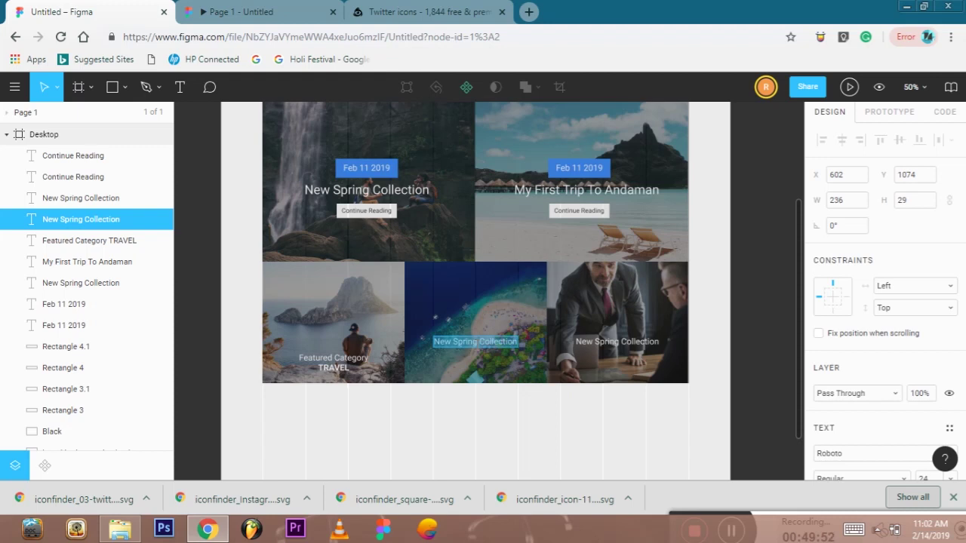
{"action": "type", "text": "Pap"}
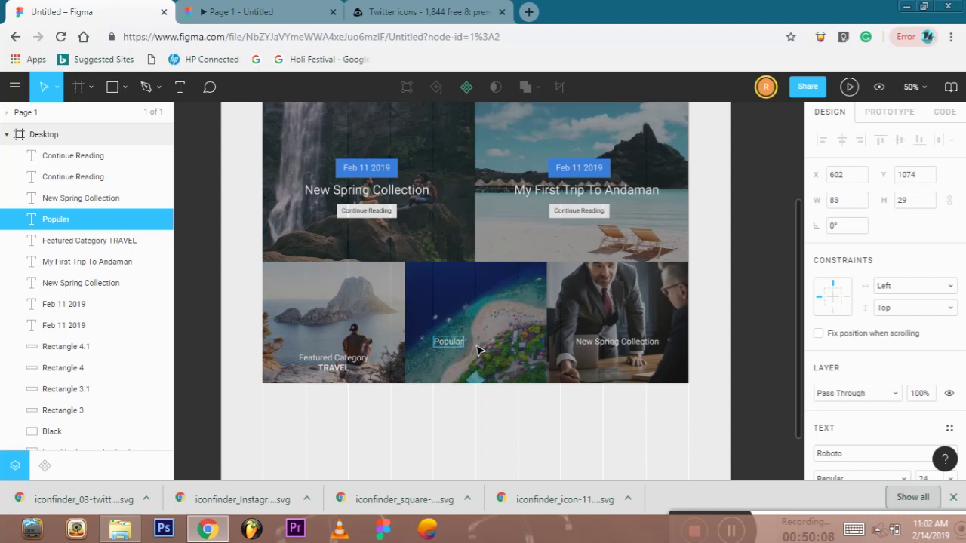
{"action": "type", "text": "Category"}
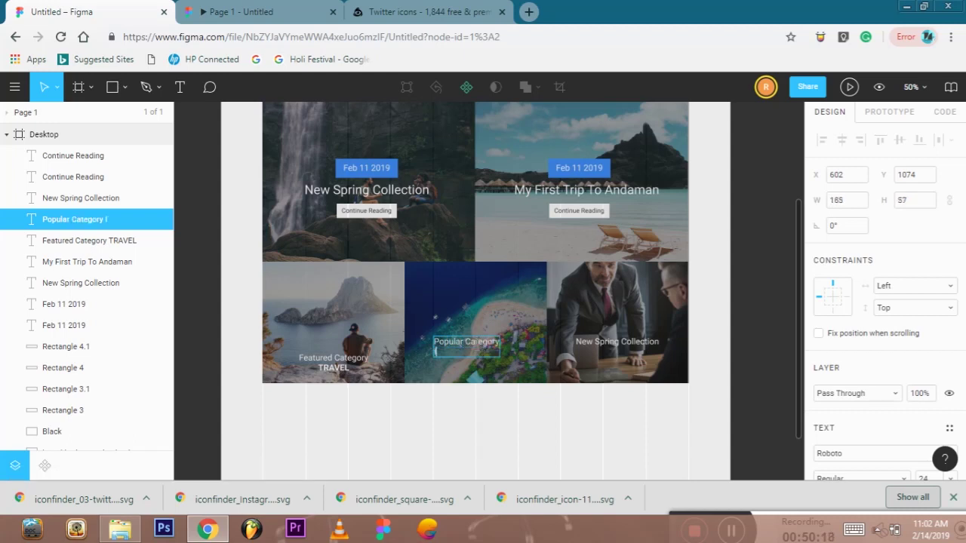
{"action": "type", "text": " INSPIRATION"}
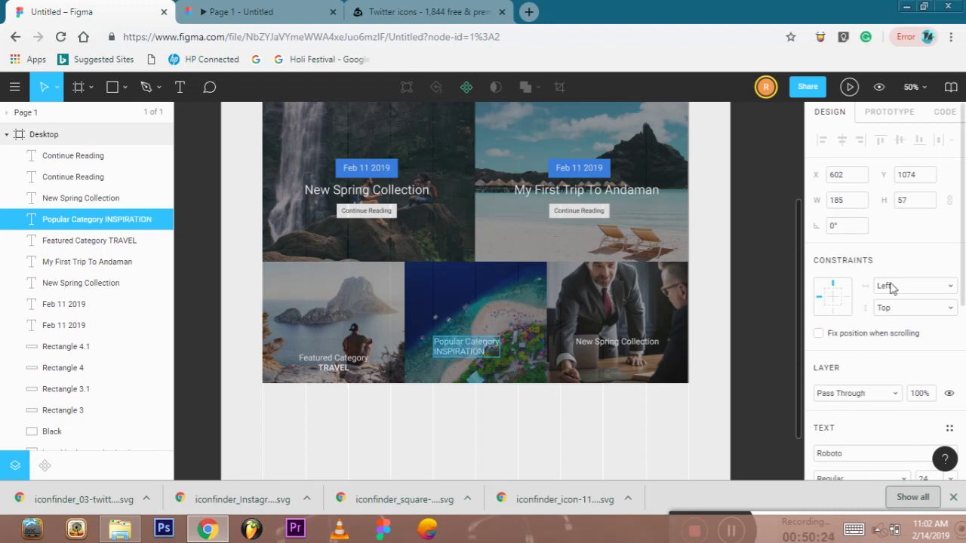
- Centre-align the Popular Category INSPIRATION text and position it level with the Featured Category text
{"action": "scroll", "coordinate": [906, 371], "scroll_direction": "down", "scroll_amount": 4}
{"action": "left_click", "coordinate": [839, 271]}
{"action": "left_click_drag", "start_coordinate": [469, 349], "coordinate": [491, 370]}
{"action": "key", "text": "Escape"}
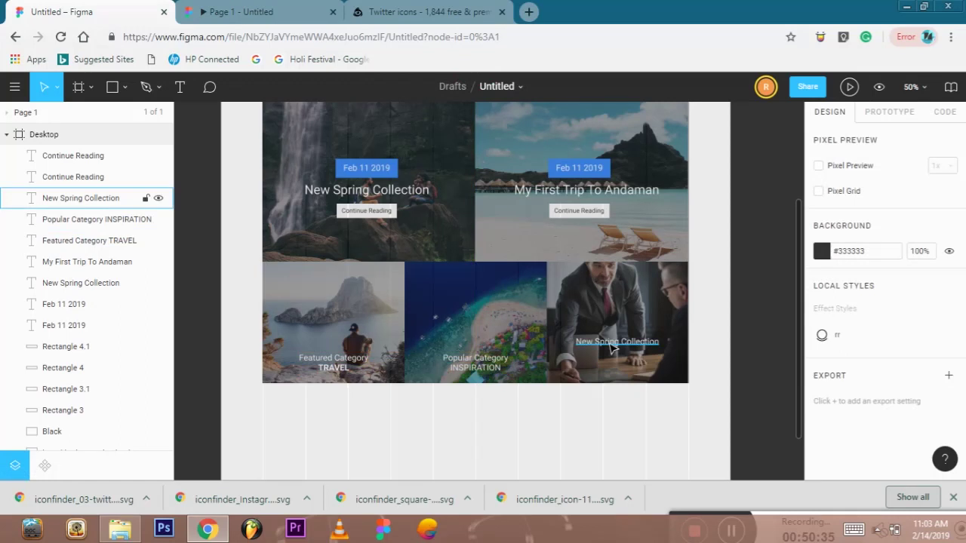
- Replace the title on the businessmen photo with About Blog on two lines and align it to the centre
{"action": "left_click", "coordinate": [90, 198]}
{"action": "type", "text": "About Blog"}
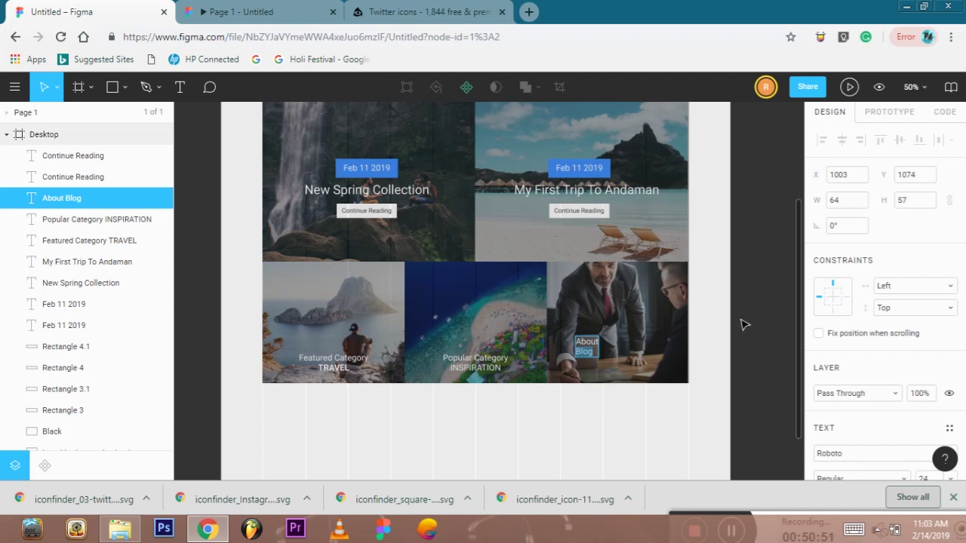
{"action": "scroll", "coordinate": [873, 297], "scroll_direction": "down", "scroll_amount": 4}
{"action": "left_click", "coordinate": [839, 272]}
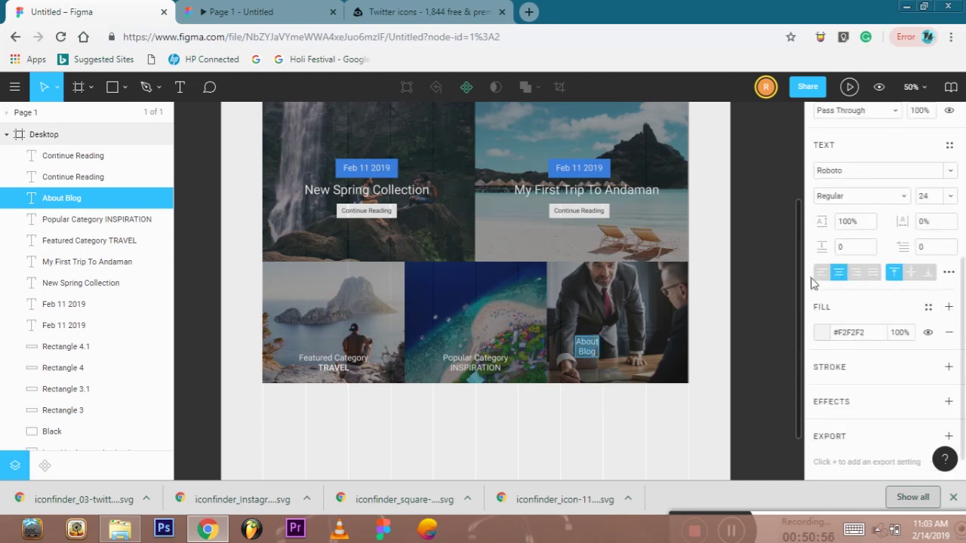
- Join About Blog into a single line on the businessmen photo and set its weight to Regular
{"action": "left_click", "coordinate": [868, 198]}
{"action": "left_click", "coordinate": [868, 230]}
{"action": "left_click", "coordinate": [502, 369]}
{"action": "left_click", "coordinate": [586, 346]}
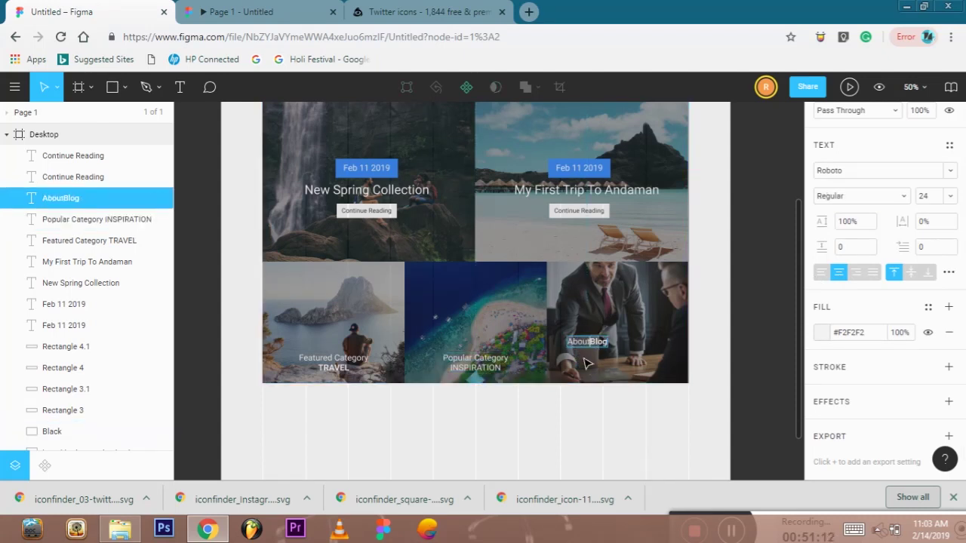
{"action": "left_click", "coordinate": [895, 198]}
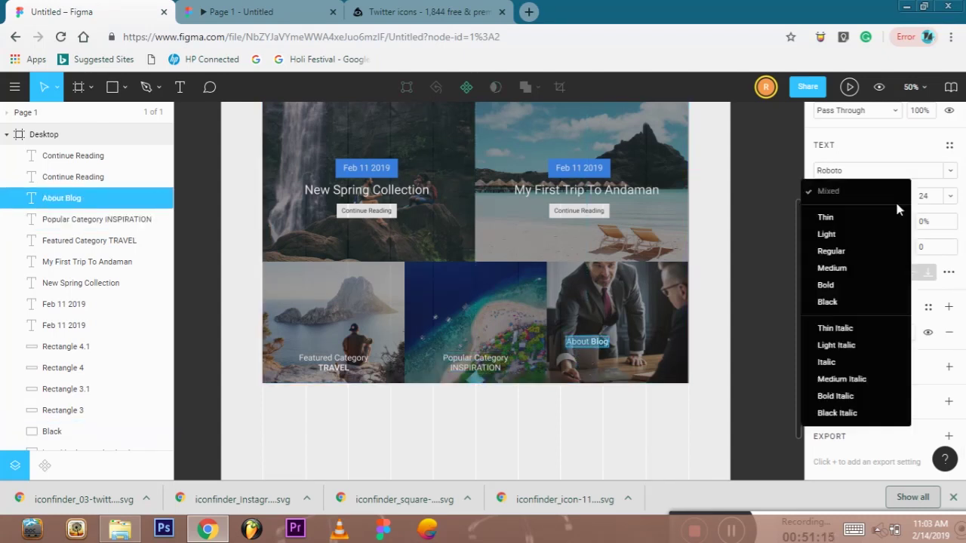
{"action": "left_click", "coordinate": [864, 251]}
- Move the About Blog text level with the Featured and Popular Category captions and towards the businessmen photo's centre
{"action": "left_click_drag", "start_coordinate": [613, 340], "coordinate": [570, 364]}
{"action": "key", "text": "shift+Right"}
{"action": "key", "text": "shift+Right"}
{"action": "key", "text": "shift+Right"}
{"action": "key", "text": "shift+Right"}
{"action": "key", "text": "shift+Right"}
{"action": "key", "text": "shift+Right"}
{"action": "key", "text": "shift+Right"}
{"action": "key", "text": "shift+Right"}
{"action": "key", "text": "shift+Right"}
{"action": "key", "text": "shift+Right"}
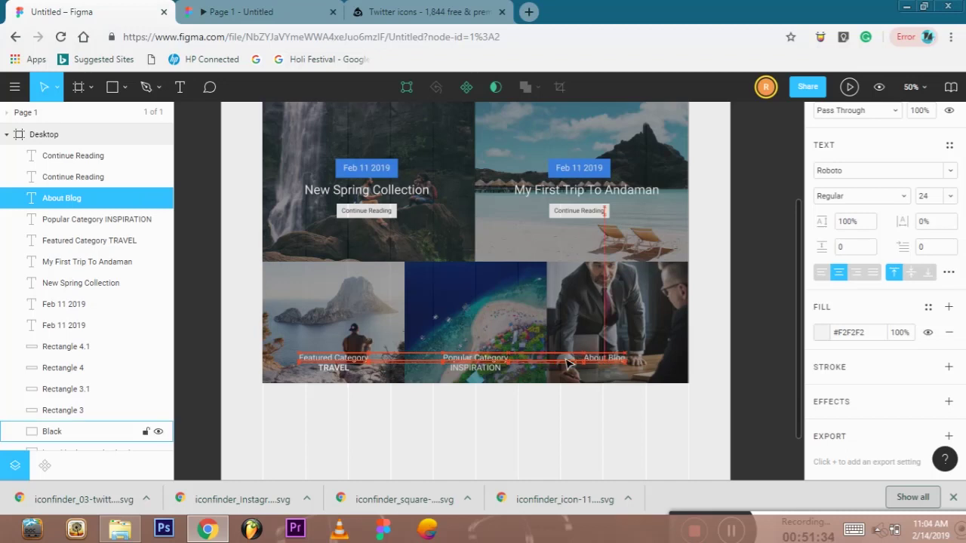
- Add About Me as a second line under About Blog and make it bold
{"action": "key", "text": "Return"}
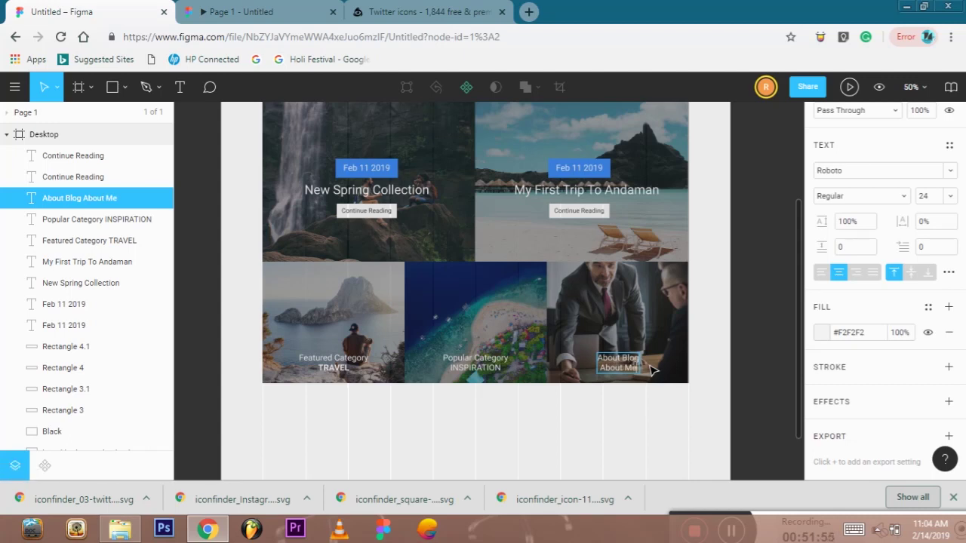
{"action": "left_click", "coordinate": [860, 195]}
{"action": "left_click", "coordinate": [878, 221]}
- Make the word INSPIRATION bold in the Popular Category caption
{"action": "left_click", "coordinate": [483, 363]}
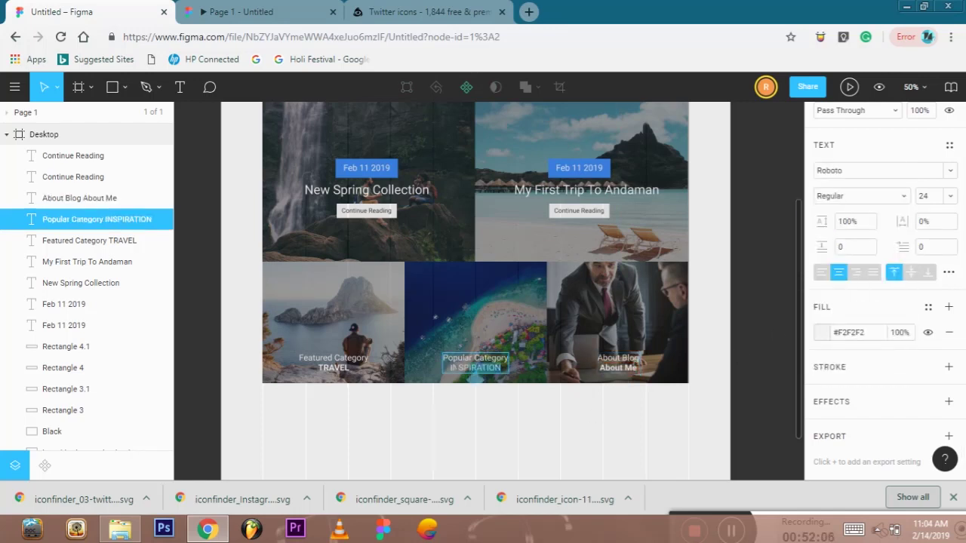
{"action": "left_click", "coordinate": [860, 195]}
{"action": "left_click", "coordinate": [859, 226]}
- Set the font size of the bold caption lines TRAVEL, INSPIRATION and About Me to 36
{"action": "left_click", "coordinate": [333, 363]}
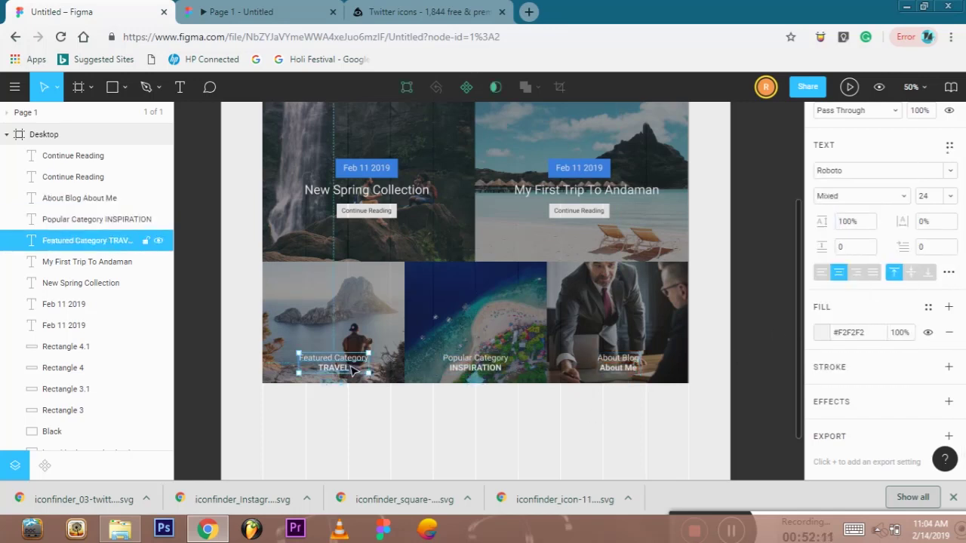
{"action": "left_click", "coordinate": [949, 196]}
{"action": "left_click", "coordinate": [924, 254]}
{"action": "left_click", "coordinate": [476, 363]}
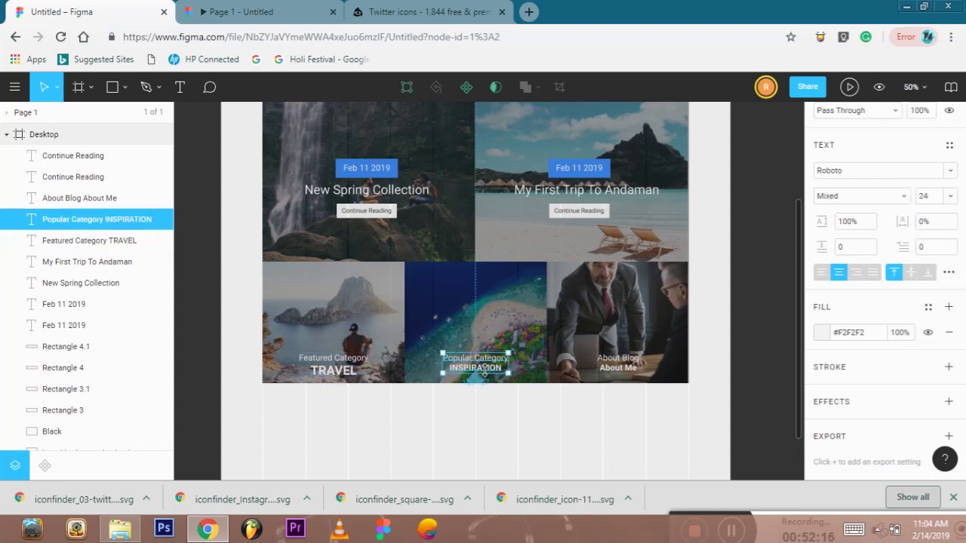
{"action": "left_click", "coordinate": [949, 196]}
{"action": "left_click", "coordinate": [923, 254]}
{"action": "left_click", "coordinate": [619, 366]}
{"action": "left_click", "coordinate": [594, 372]}
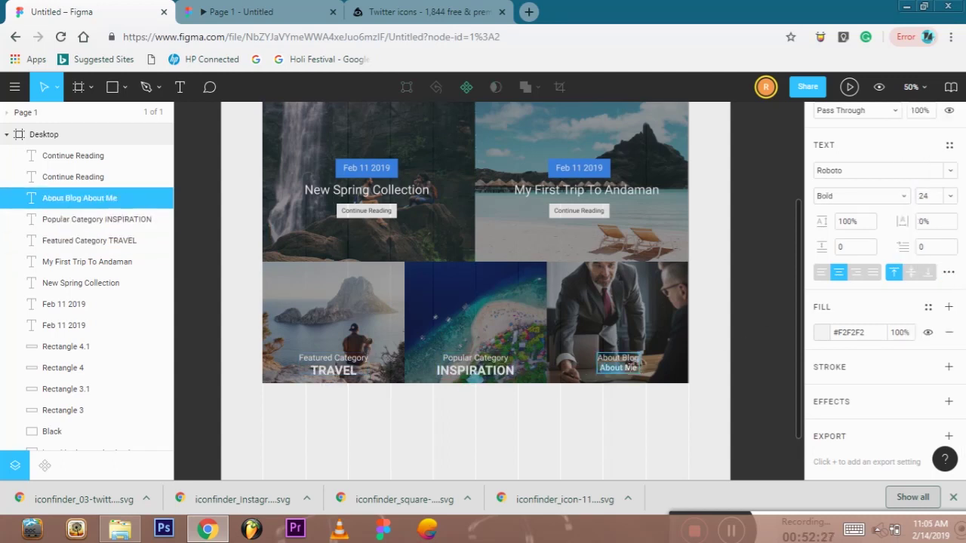
{"action": "left_click", "coordinate": [950, 197]}
{"action": "left_click", "coordinate": [923, 254]}
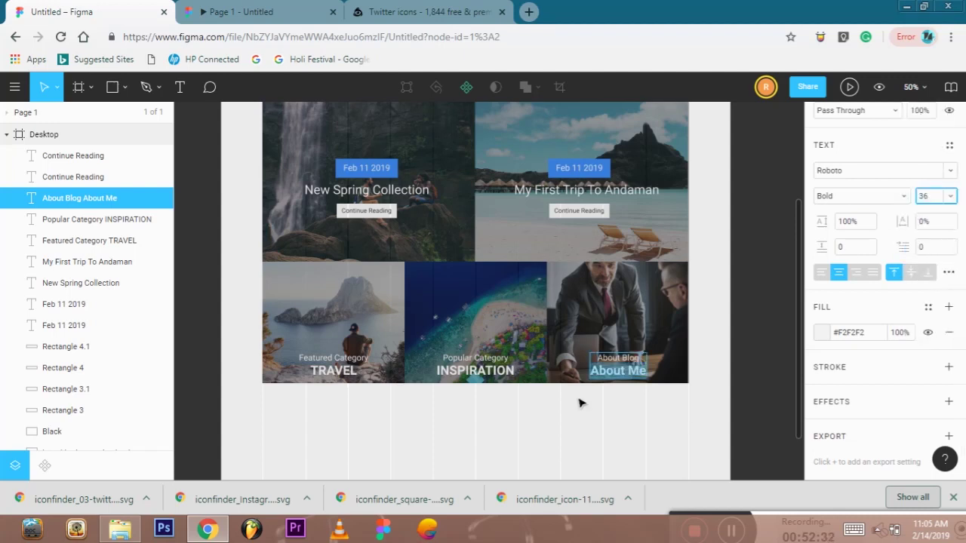
{"action": "left_click", "coordinate": [485, 446]}
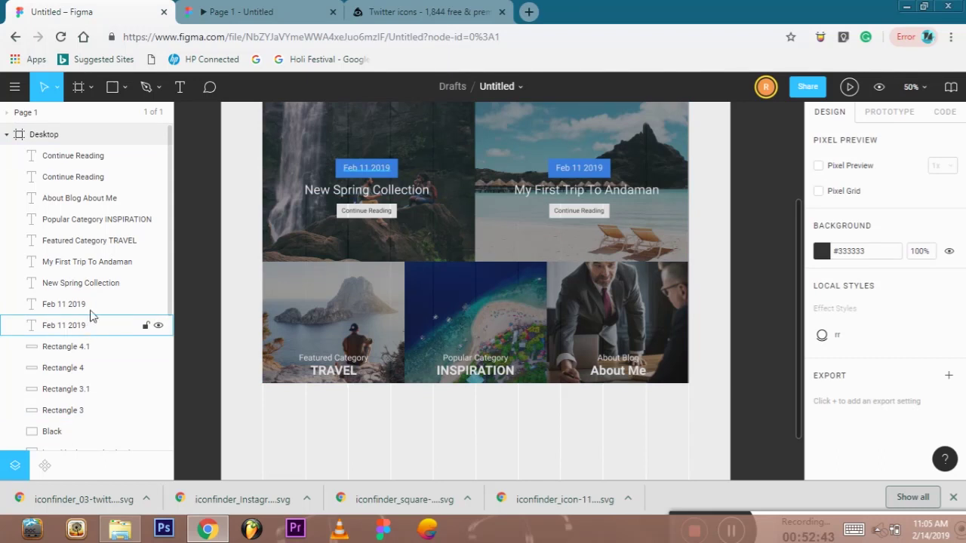
- Draw a 1200 × 124 rectangle along the lower edge of the three small photos and place its layer directly above Black, behind the captions
{"action": "scroll", "coordinate": [76, 302], "scroll_direction": "down", "scroll_amount": 3}
{"action": "left_click", "coordinate": [74, 218]}
{"action": "left_click", "coordinate": [112, 87]}
{"action": "mouse_move", "coordinate": [262, 339]}
{"action": "left_mouse_down"}
{"action": "mouse_move", "coordinate": [401, 383]}
{"action": "mouse_move", "coordinate": [688, 388]}
{"action": "left_mouse_up"}
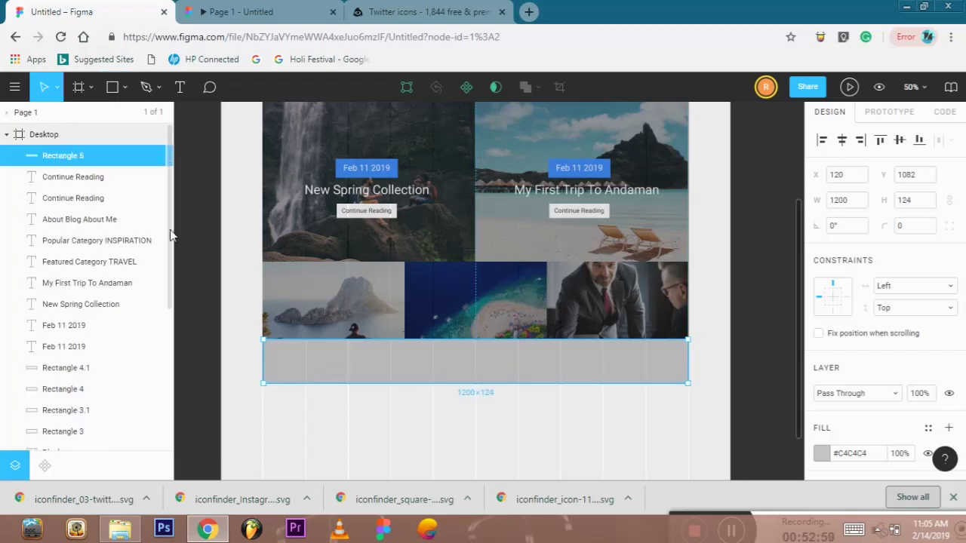
{"action": "mouse_move", "coordinate": [162, 369]}
{"action": "left_mouse_down"}
{"action": "mouse_move", "coordinate": [171, 361]}
{"action": "mouse_move", "coordinate": [93, 193]}
{"action": "left_mouse_up"}
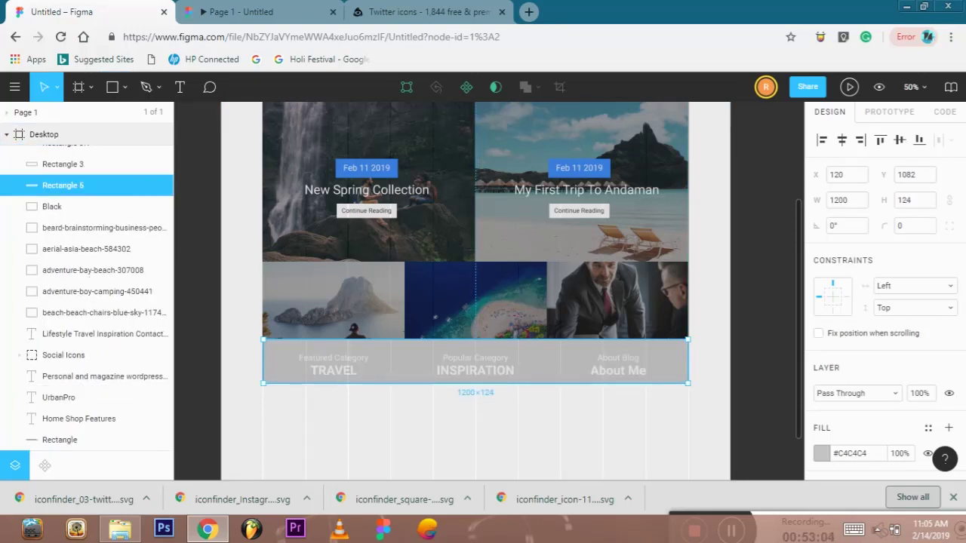
- Fill the new caption band with the blue #2F80ED
{"action": "left_click", "coordinate": [821, 454]}
{"action": "left_click", "coordinate": [766, 418]}
{"action": "key", "text": "Escape"}
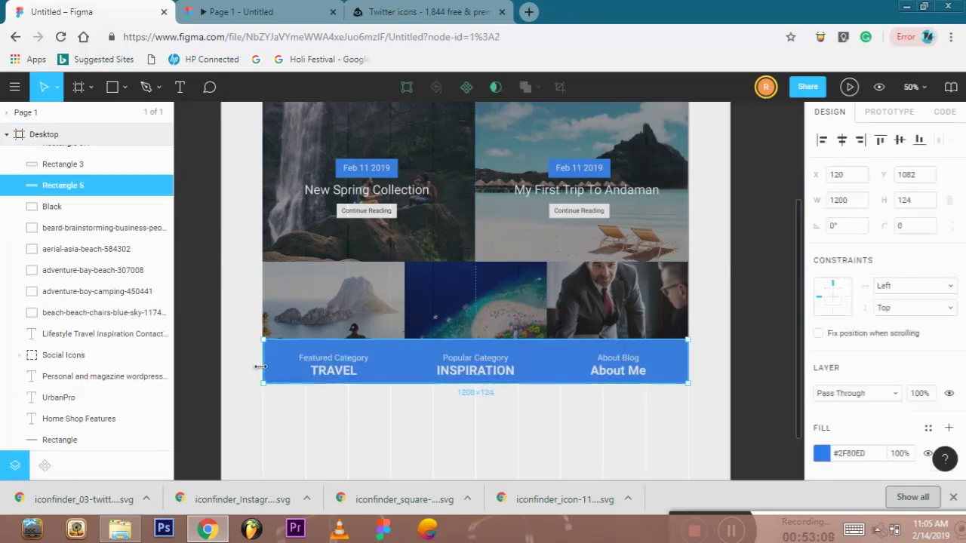
- Extend the blue band's left edge to make it 1203 wide and lower its fill opacity to 30%
{"action": "left_click", "coordinate": [673, 448]}
{"action": "key", "text": "plus"}
{"action": "key", "text": "plus"}
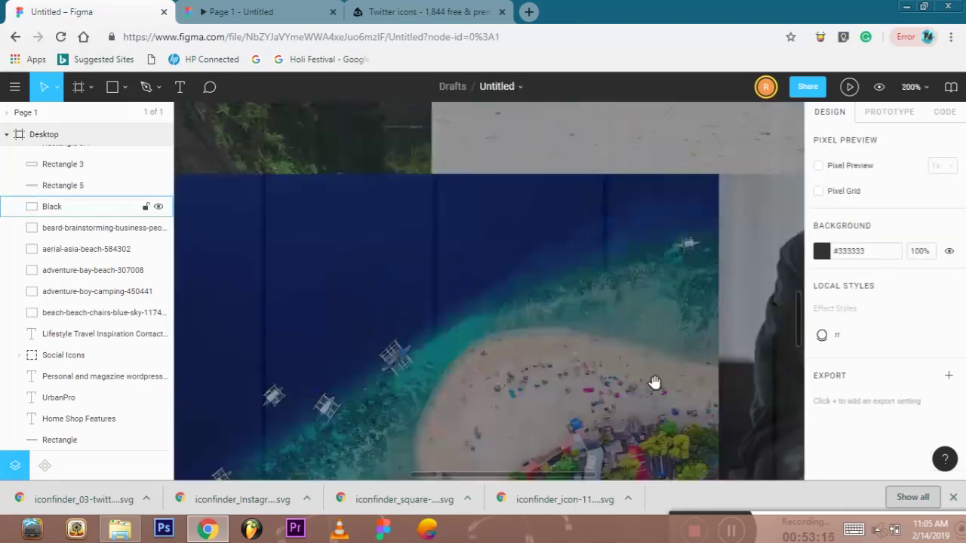
{"action": "scroll", "coordinate": [631, 324], "scroll_direction": "right", "scroll_amount": 10}
{"action": "scroll", "coordinate": [631, 324], "scroll_direction": "down", "scroll_amount": 3}
{"action": "left_click", "coordinate": [528, 363]}
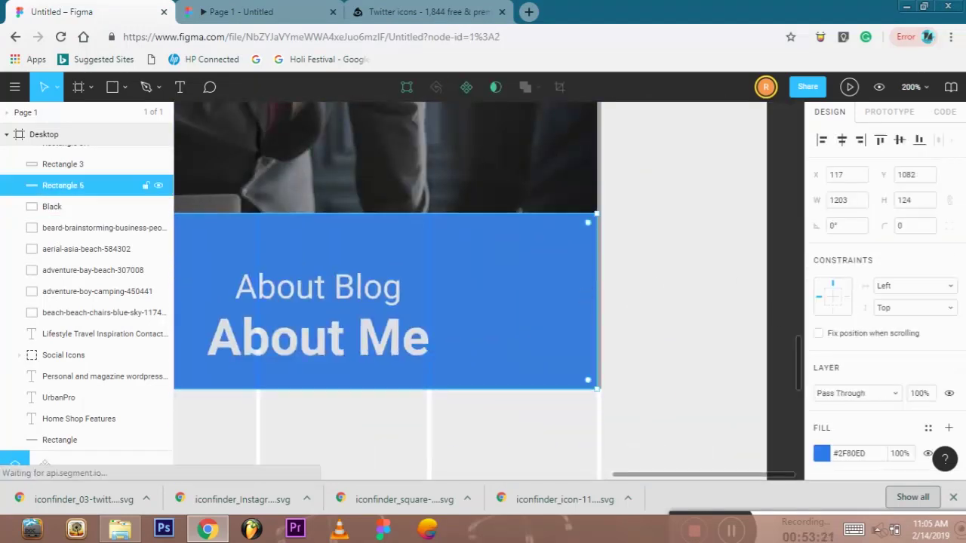
{"action": "left_click", "coordinate": [821, 453]}
{"action": "left_click_drag", "start_coordinate": [790, 313], "coordinate": [723, 313]}
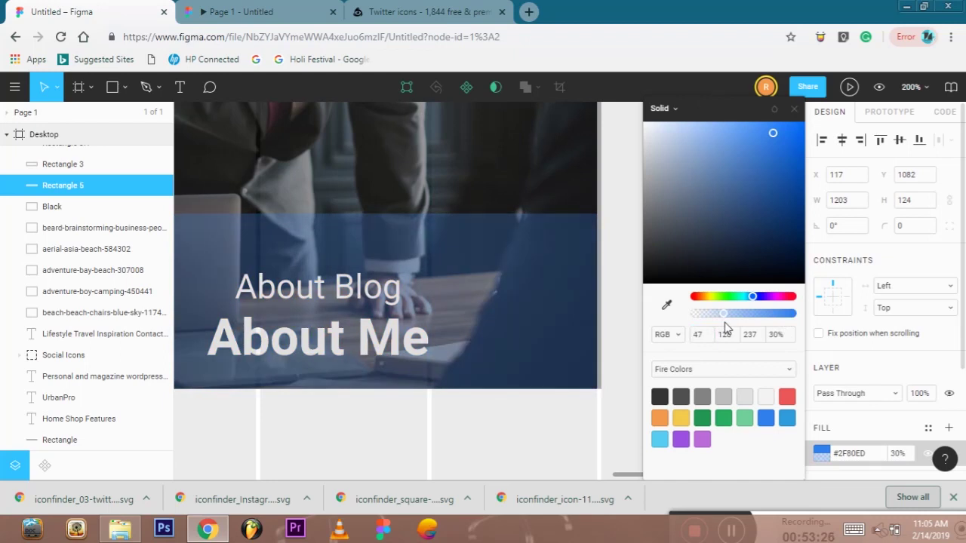
- Try the Overlay and Multiply blend modes on the caption band and settle on Normal
{"action": "left_click", "coordinate": [839, 394]}
{"action": "left_click", "coordinate": [841, 310]}
{"action": "left_click", "coordinate": [853, 389]}
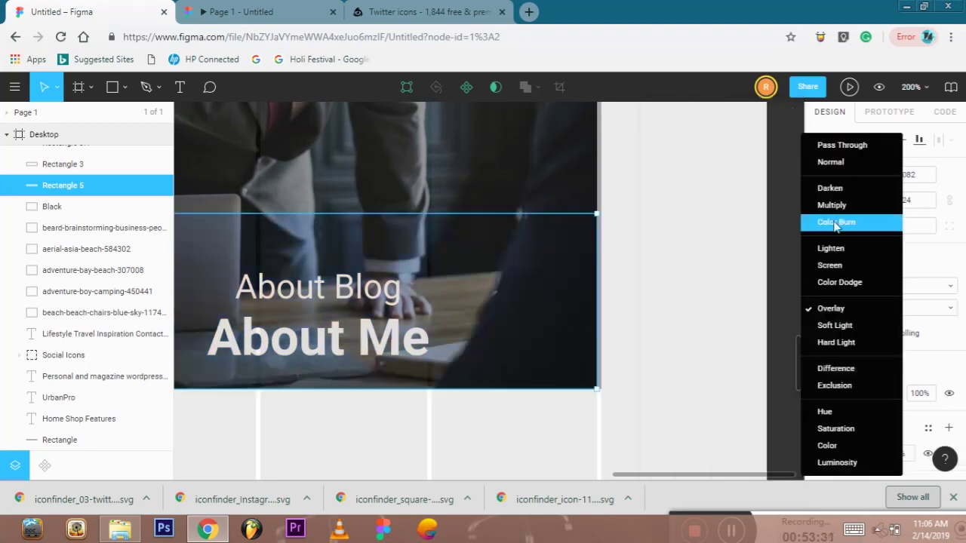
{"action": "left_click", "coordinate": [832, 205]}
{"action": "left_click", "coordinate": [850, 400]}
{"action": "left_click", "coordinate": [851, 400]}
{"action": "left_click", "coordinate": [852, 395]}
{"action": "left_click", "coordinate": [853, 445]}
{"action": "left_click", "coordinate": [853, 392]}
{"action": "left_click", "coordinate": [830, 135]}
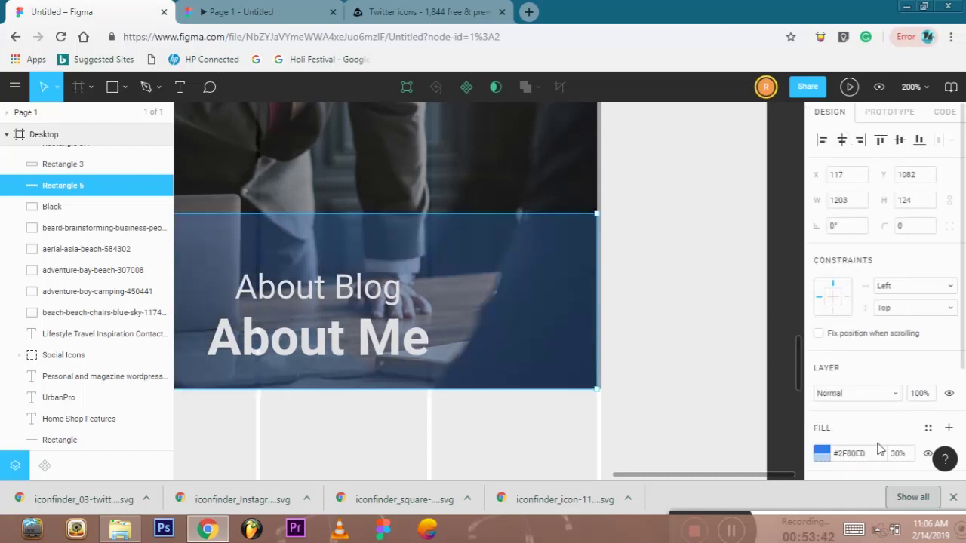
- Examine the overall page layout on the canvas and check it in the prototype preview
{"action": "key", "text": "shift+0"}
{"action": "key", "text": "minus"}
{"action": "key", "text": "minus"}
{"action": "left_click", "coordinate": [633, 350]}
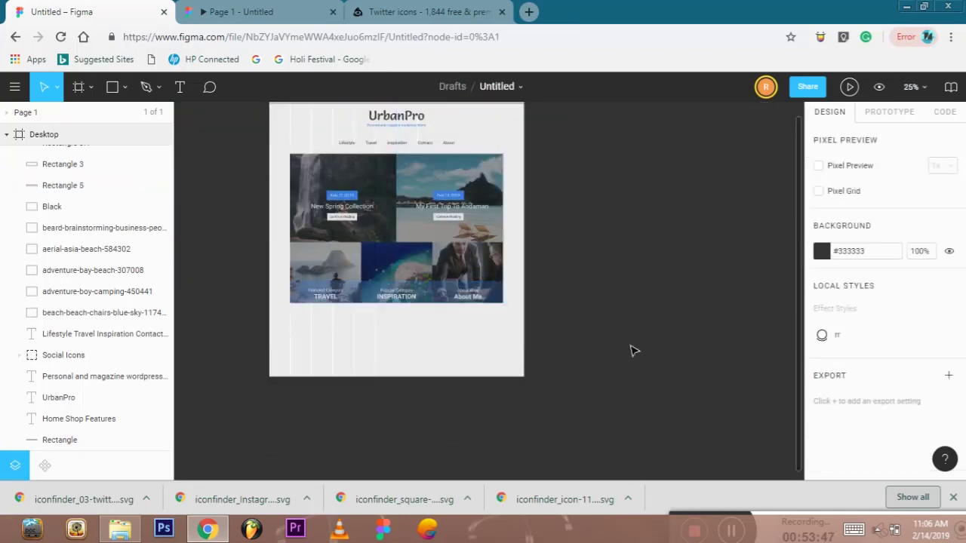
{"action": "key", "text": "plus"}
{"action": "scroll", "coordinate": [278, 411], "scroll_direction": "up", "scroll_amount": 5}
{"action": "scroll", "coordinate": [278, 411], "scroll_direction": "left", "scroll_amount": 4}
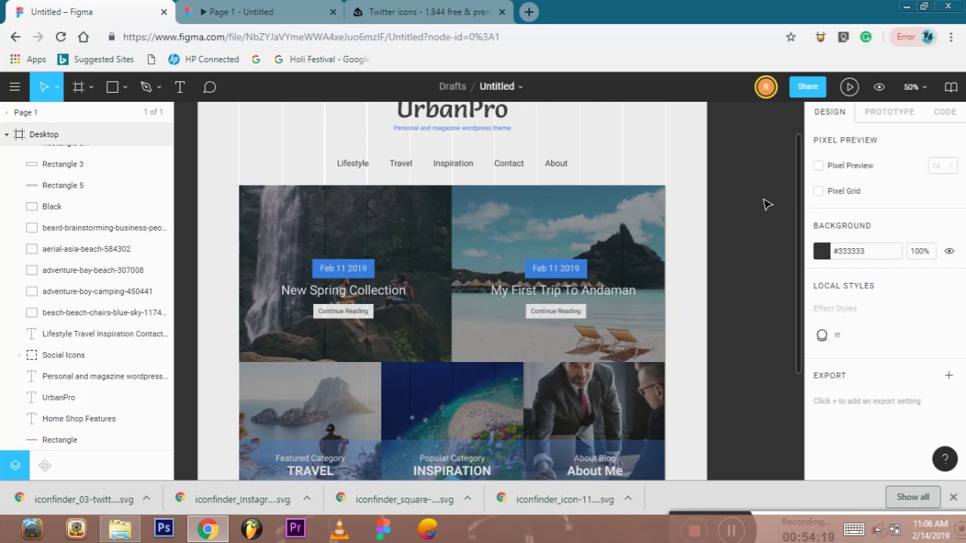
{"action": "left_click", "coordinate": [245, 12]}
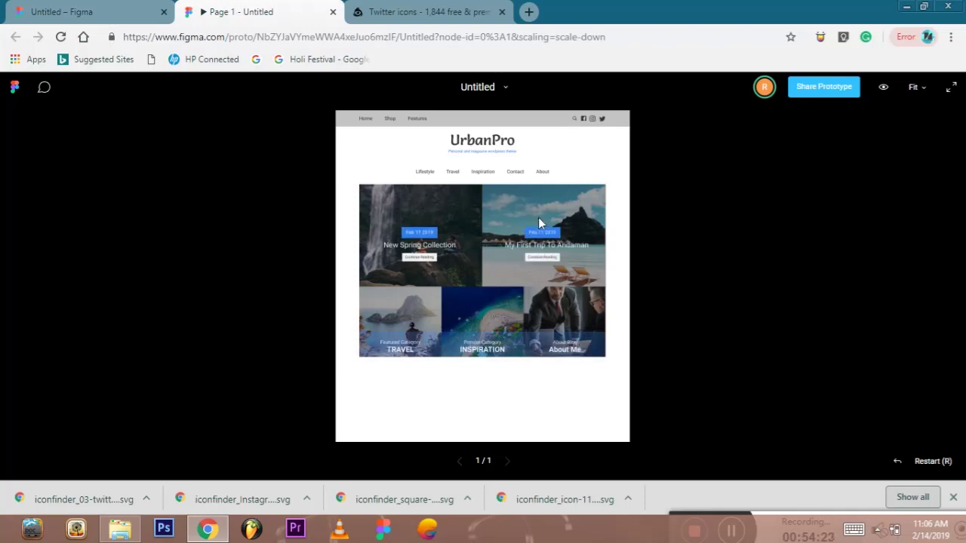
{"action": "left_click", "coordinate": [113, 13]}
- Remove the Desktop frame's 12-column layout grid and set its background to #F2F2F2
{"action": "scroll", "coordinate": [73, 134], "scroll_direction": "up", "scroll_amount": 5}
{"action": "left_click", "coordinate": [73, 134]}
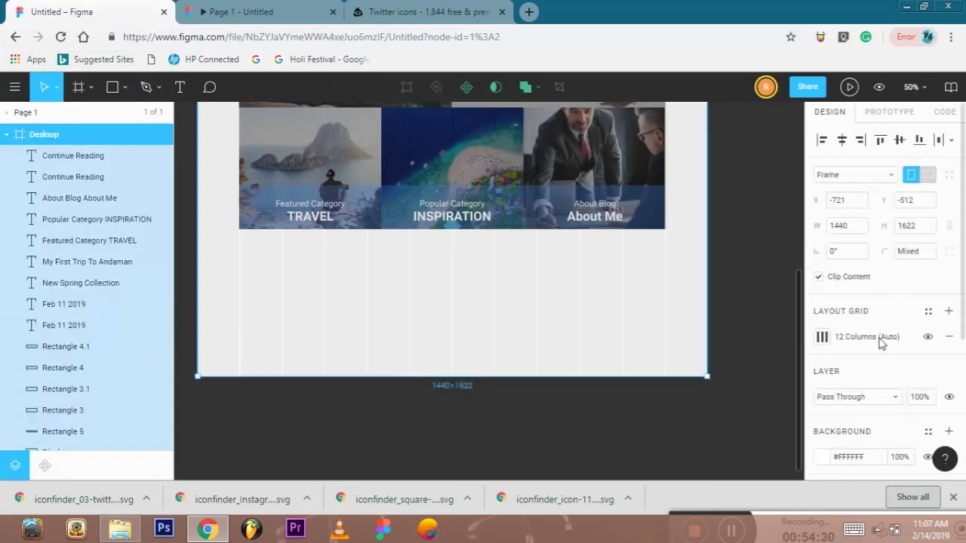
{"action": "left_click", "coordinate": [952, 336]}
{"action": "left_click", "coordinate": [822, 431]}
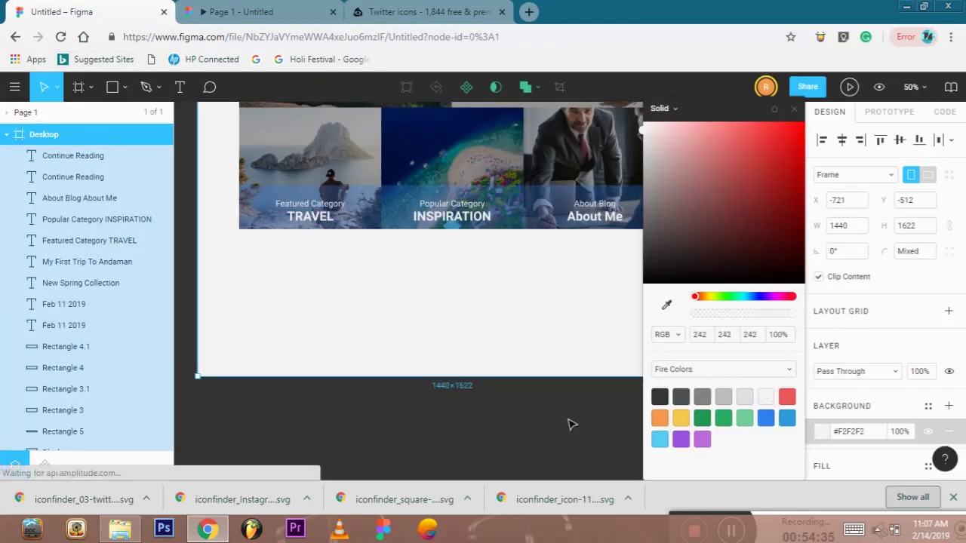
{"action": "left_click", "coordinate": [571, 423]}
- Try several palette colours on the header bar's fill and settle on light grey #E0E0E0
{"action": "scroll", "coordinate": [528, 340], "scroll_direction": "up", "scroll_amount": 10}
{"action": "left_click", "coordinate": [517, 330]}
{"action": "left_click", "coordinate": [821, 453]}
{"action": "left_click", "coordinate": [766, 417]}
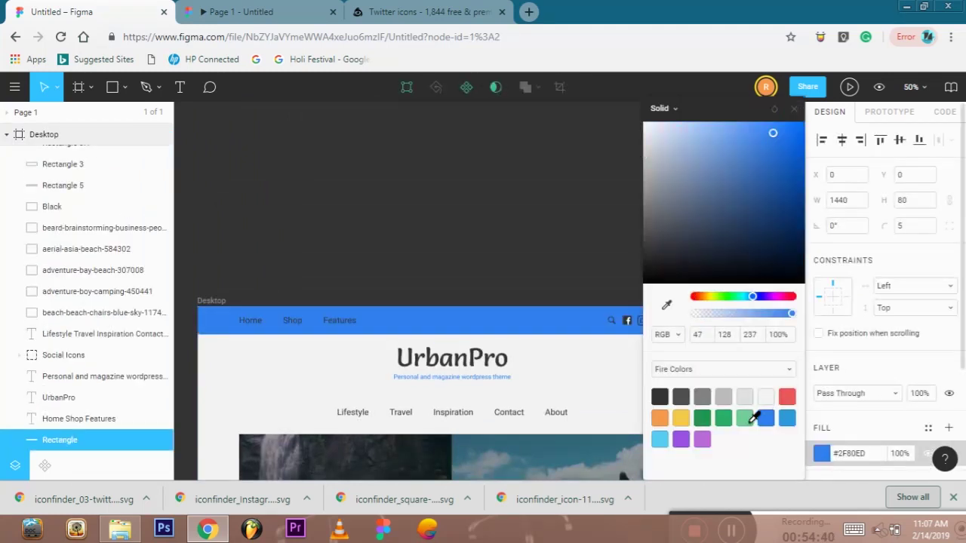
{"action": "left_click", "coordinate": [744, 417]}
{"action": "left_click", "coordinate": [701, 418]}
{"action": "left_click", "coordinate": [722, 417]}
{"action": "left_click", "coordinate": [702, 396]}
{"action": "left_click", "coordinate": [723, 396]}
{"action": "left_click", "coordinate": [746, 395]}
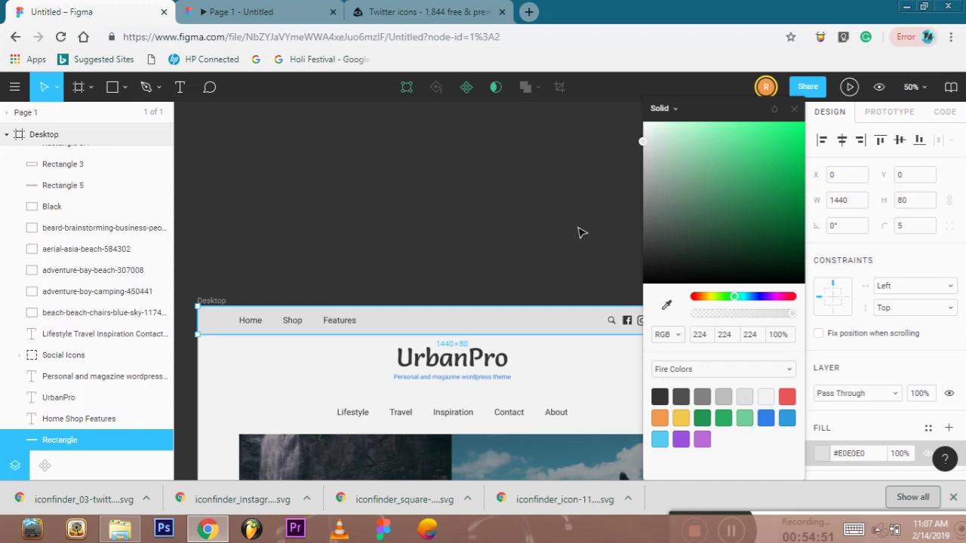
{"action": "left_click", "coordinate": [578, 231]}
- Shorten the Desktop frame from below so it ends just under the photo grid
{"action": "scroll", "coordinate": [579, 231], "scroll_direction": "down", "scroll_amount": 4}
{"action": "scroll", "coordinate": [751, 248], "scroll_direction": "down", "scroll_amount": 4}
{"action": "scroll", "coordinate": [751, 248], "scroll_direction": "up", "scroll_amount": 5}
{"action": "scroll", "coordinate": [295, 227], "scroll_direction": "down", "scroll_amount": 12}
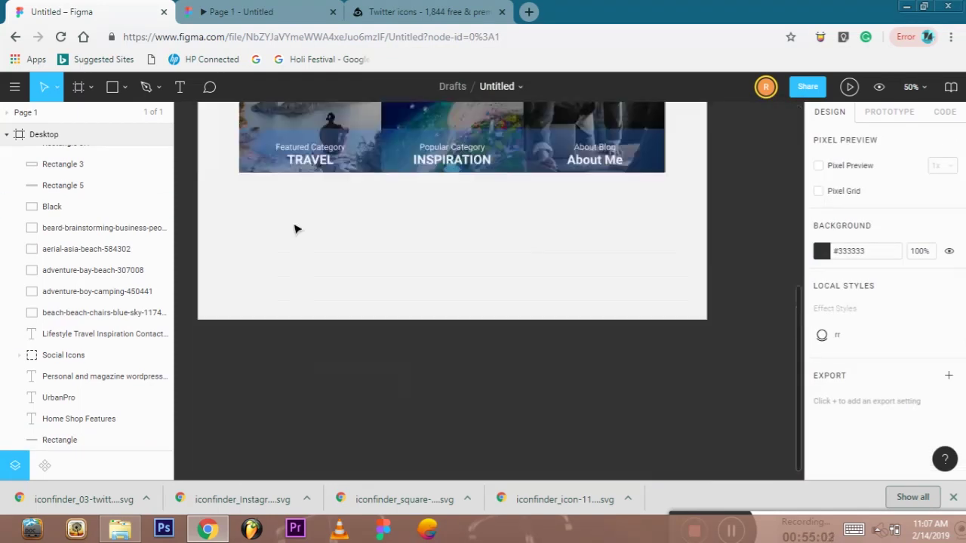
{"action": "left_click", "coordinate": [45, 134]}
{"action": "left_click_drag", "start_coordinate": [469, 321], "coordinate": [478, 199]}
{"action": "key", "text": "Escape"}
{"action": "scroll", "coordinate": [532, 340], "scroll_direction": "up", "scroll_amount": 10}
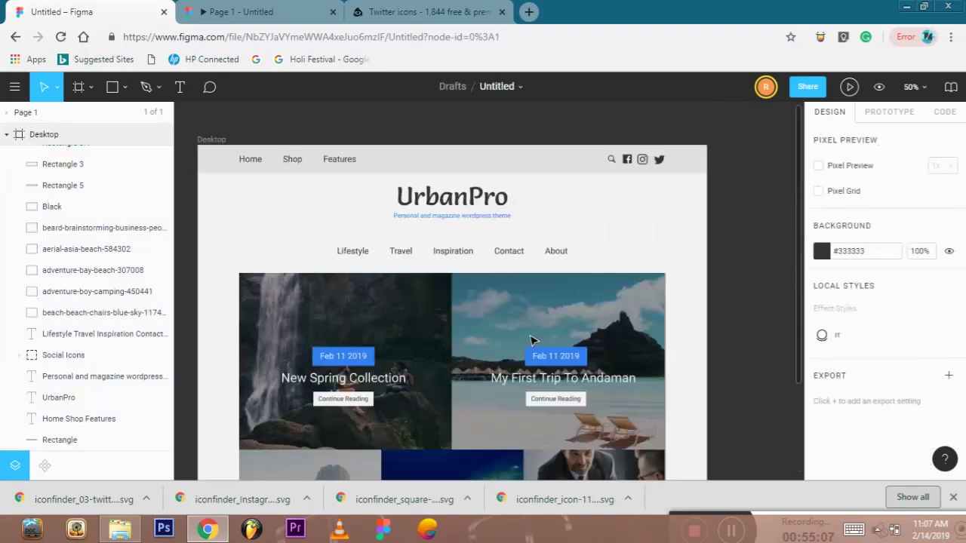
{"action": "scroll", "coordinate": [532, 339], "scroll_direction": "down", "scroll_amount": 2}
{"action": "key", "text": "shift+0"}
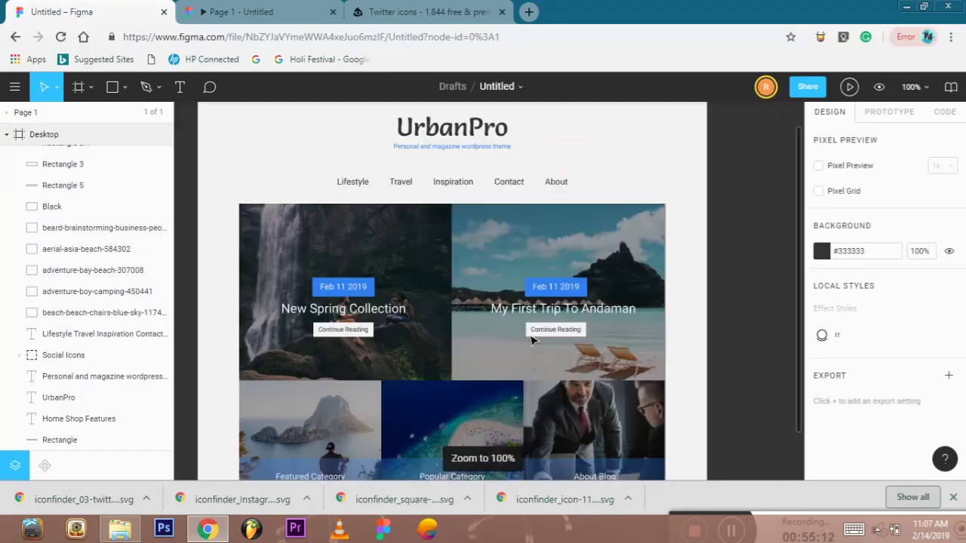
{"action": "key", "text": "minus"}
{"action": "key", "text": "minus"}
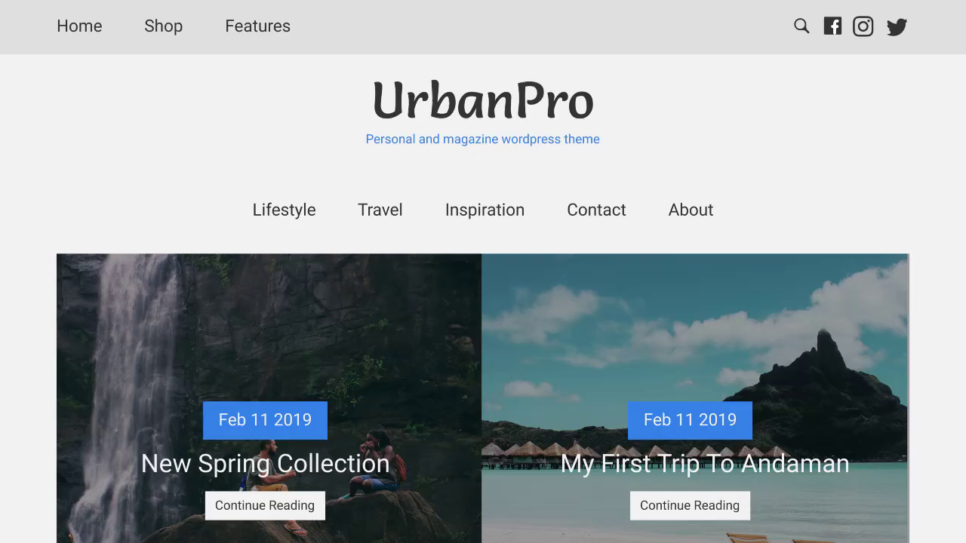